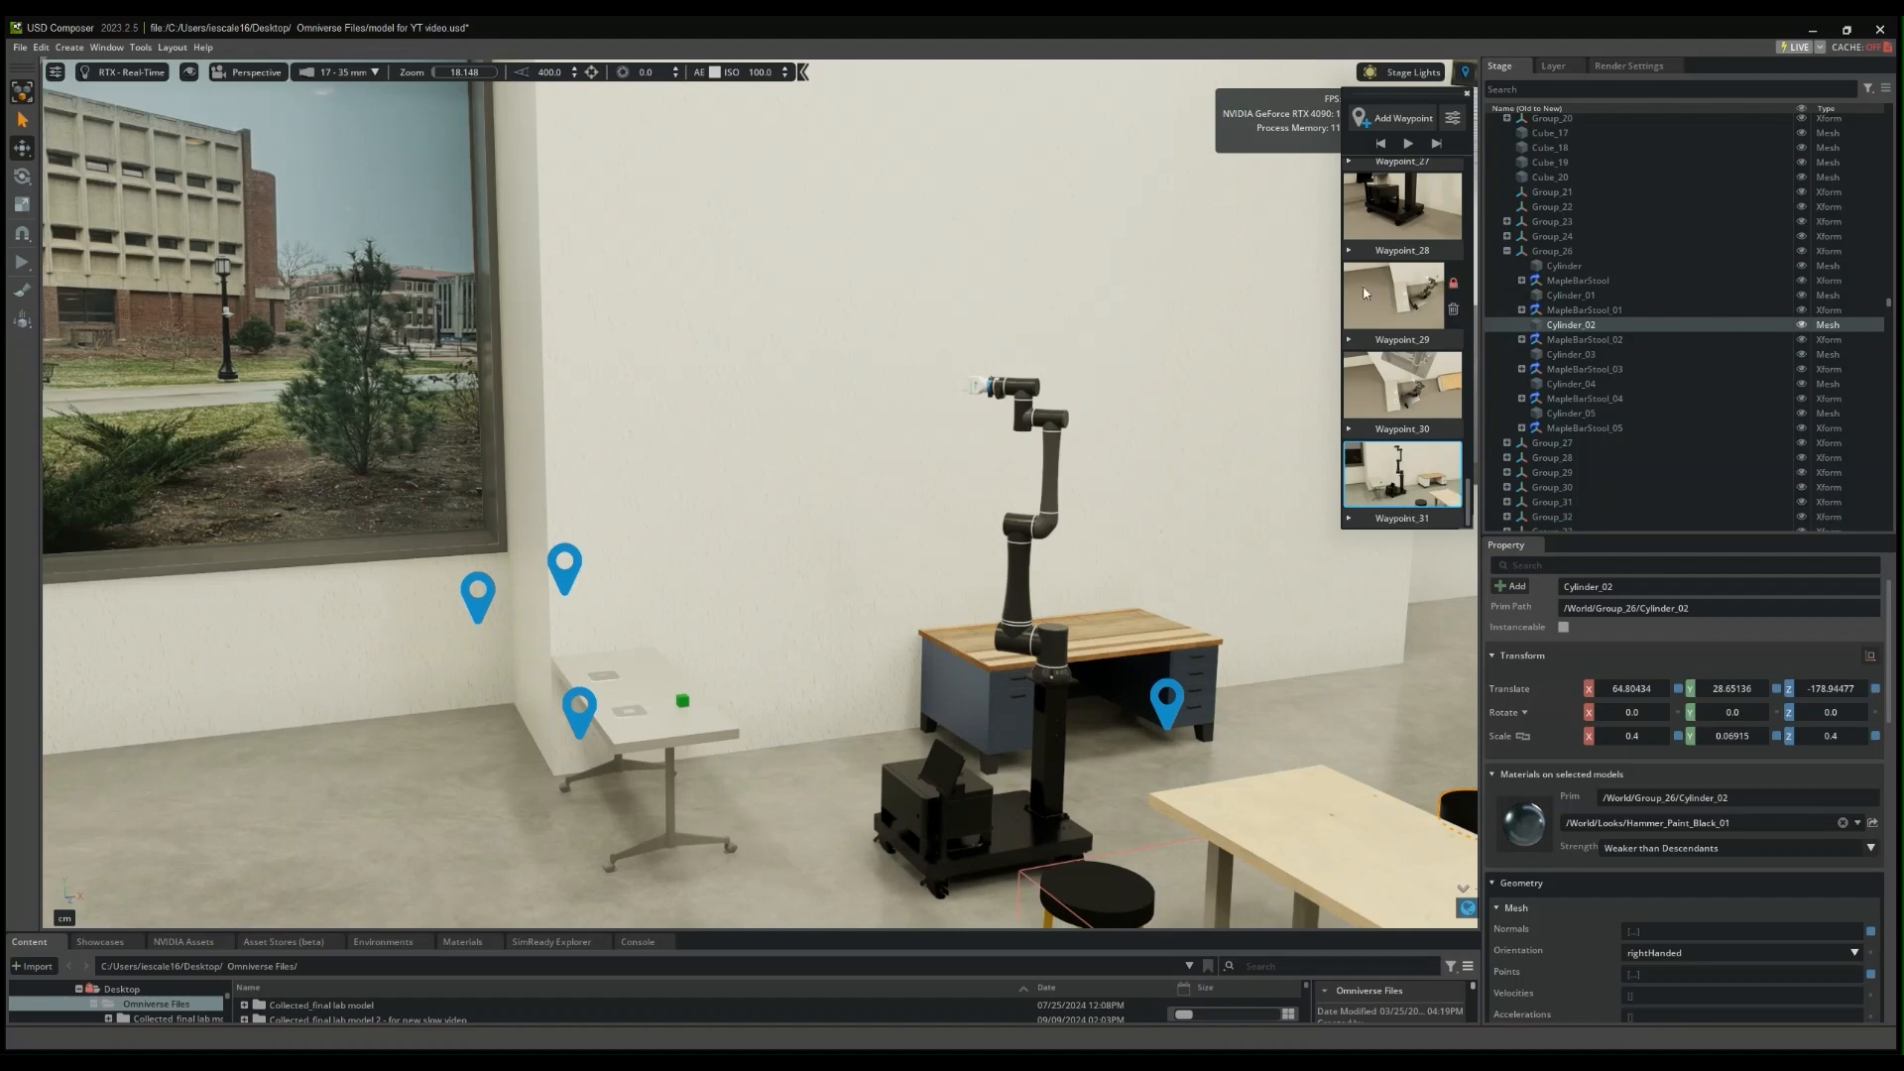
- View the table area from the saved top-down waypoint and return to the Waypoint_31 view
click(1393, 394)
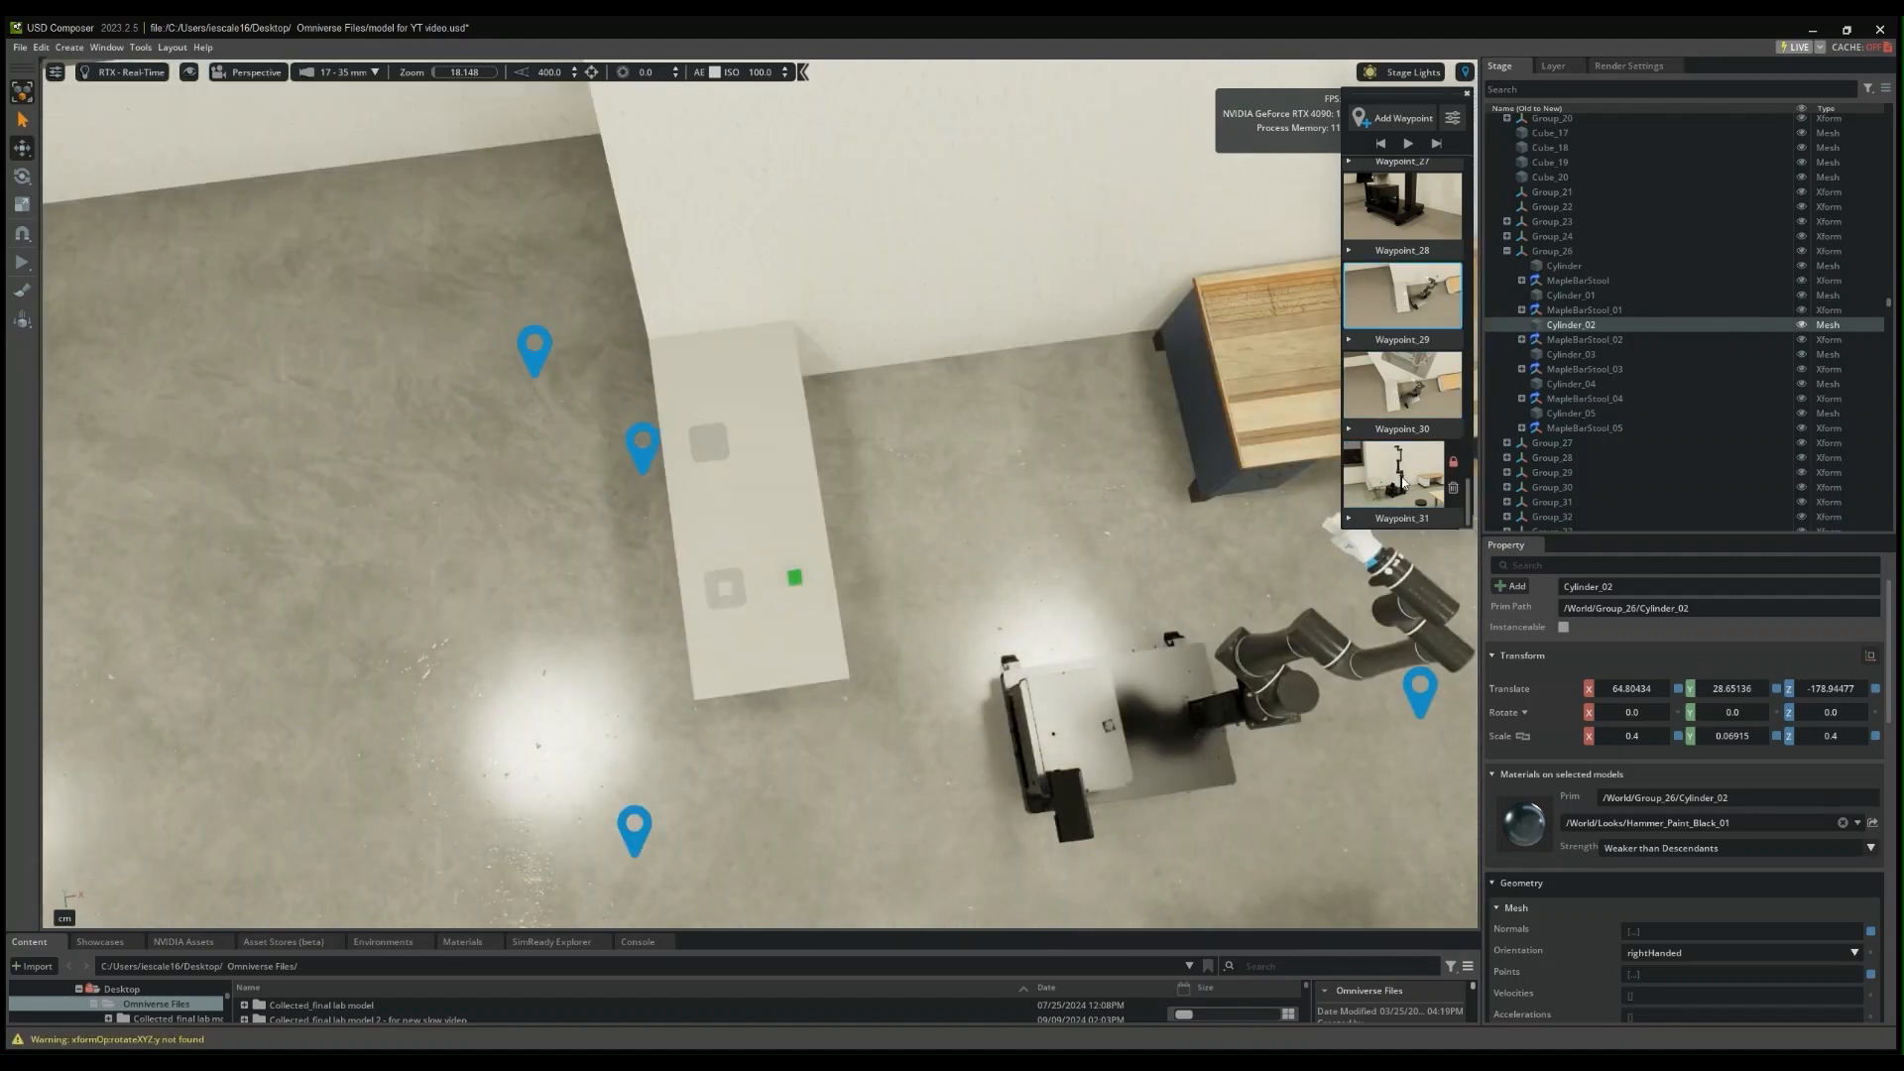
click(1400, 478)
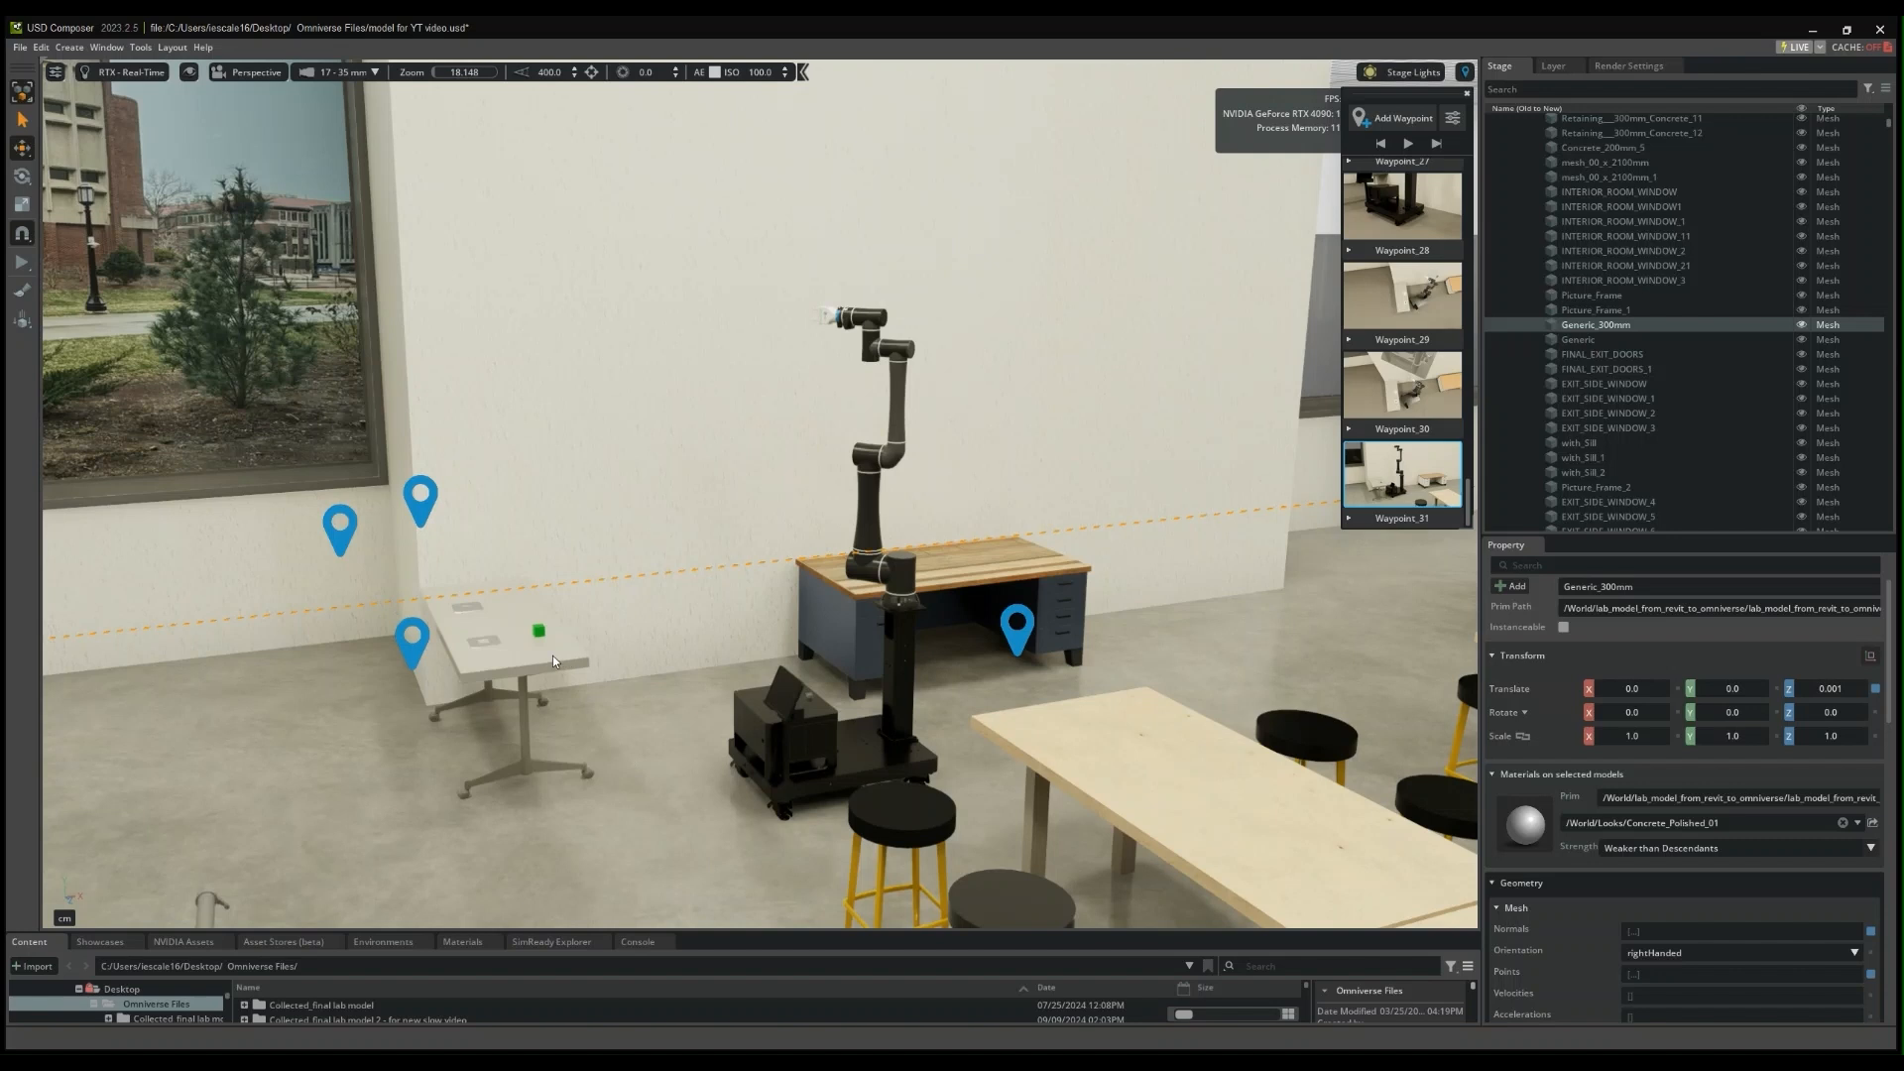
- Select the white tabletop beside the window wall and inspect the Pivot Tool options available for it
click(552, 657)
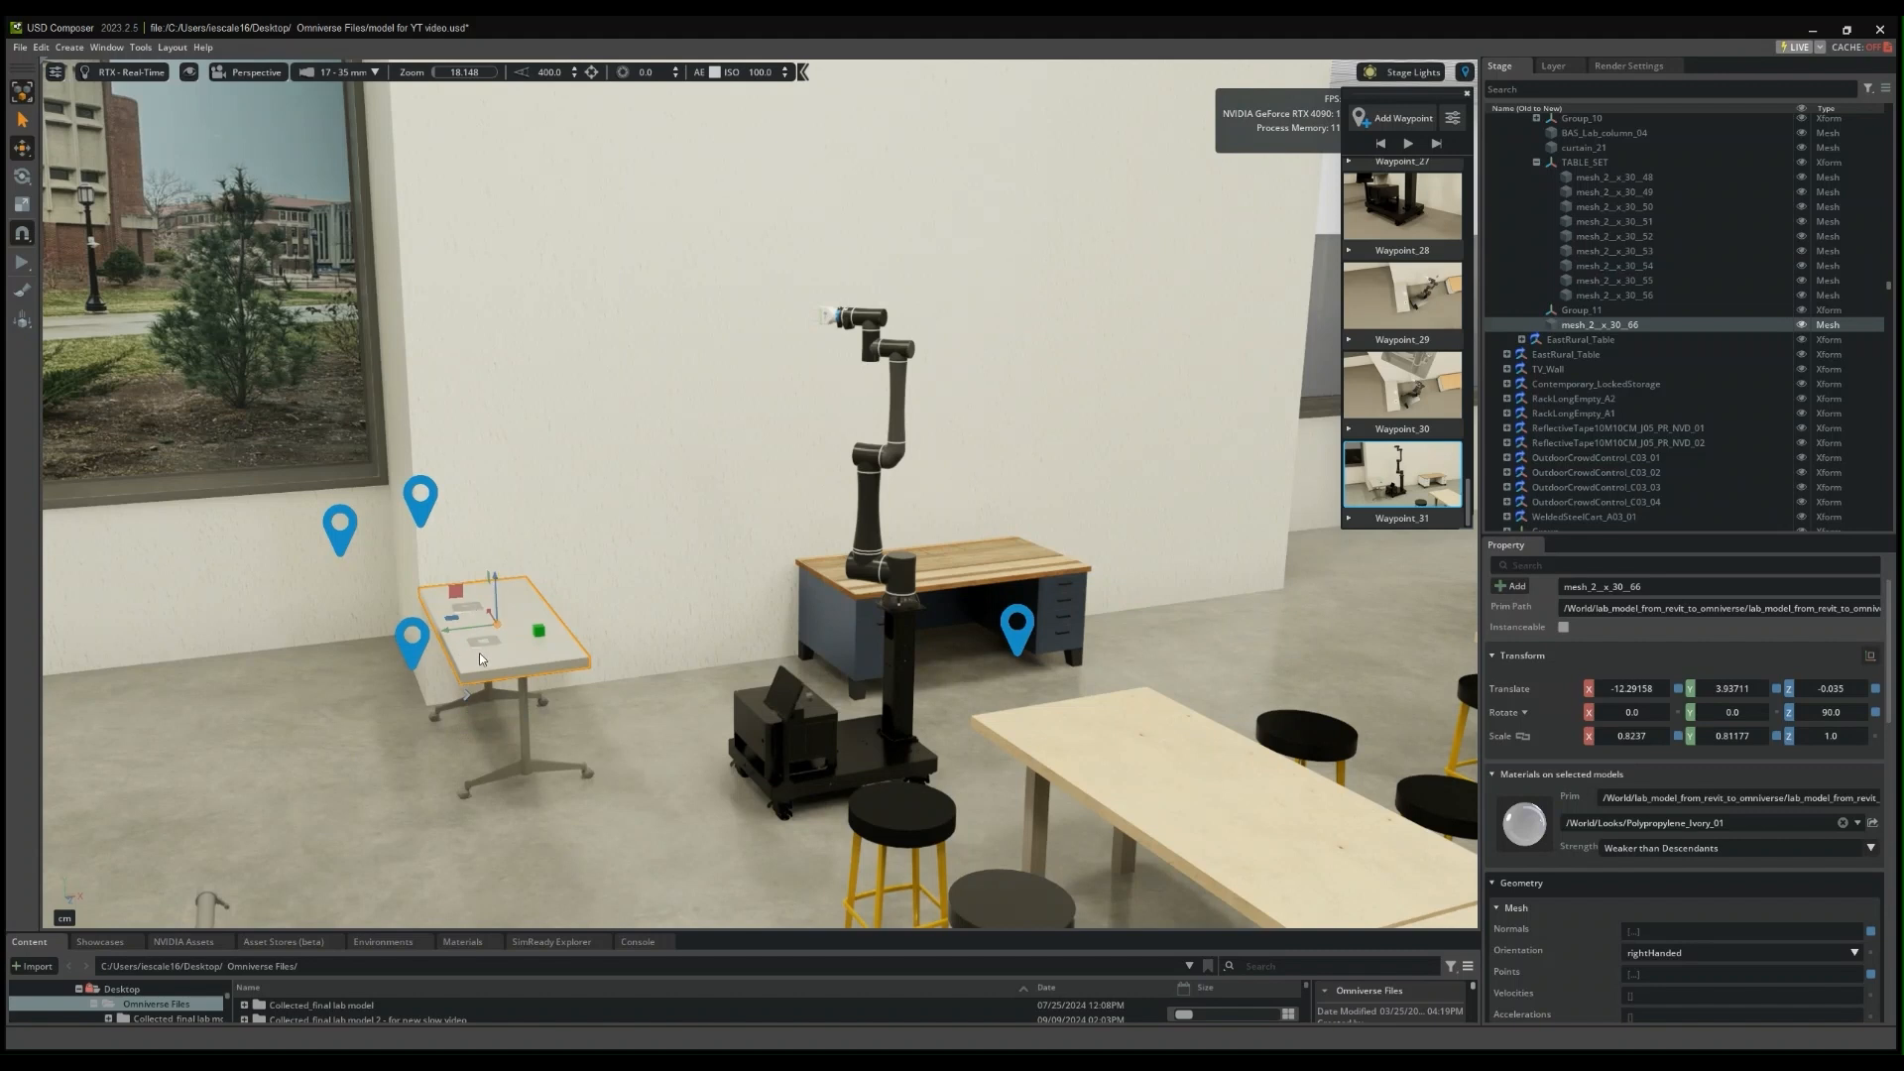
mouse_move(482, 714)
click(496, 721)
click(496, 721)
click(522, 717)
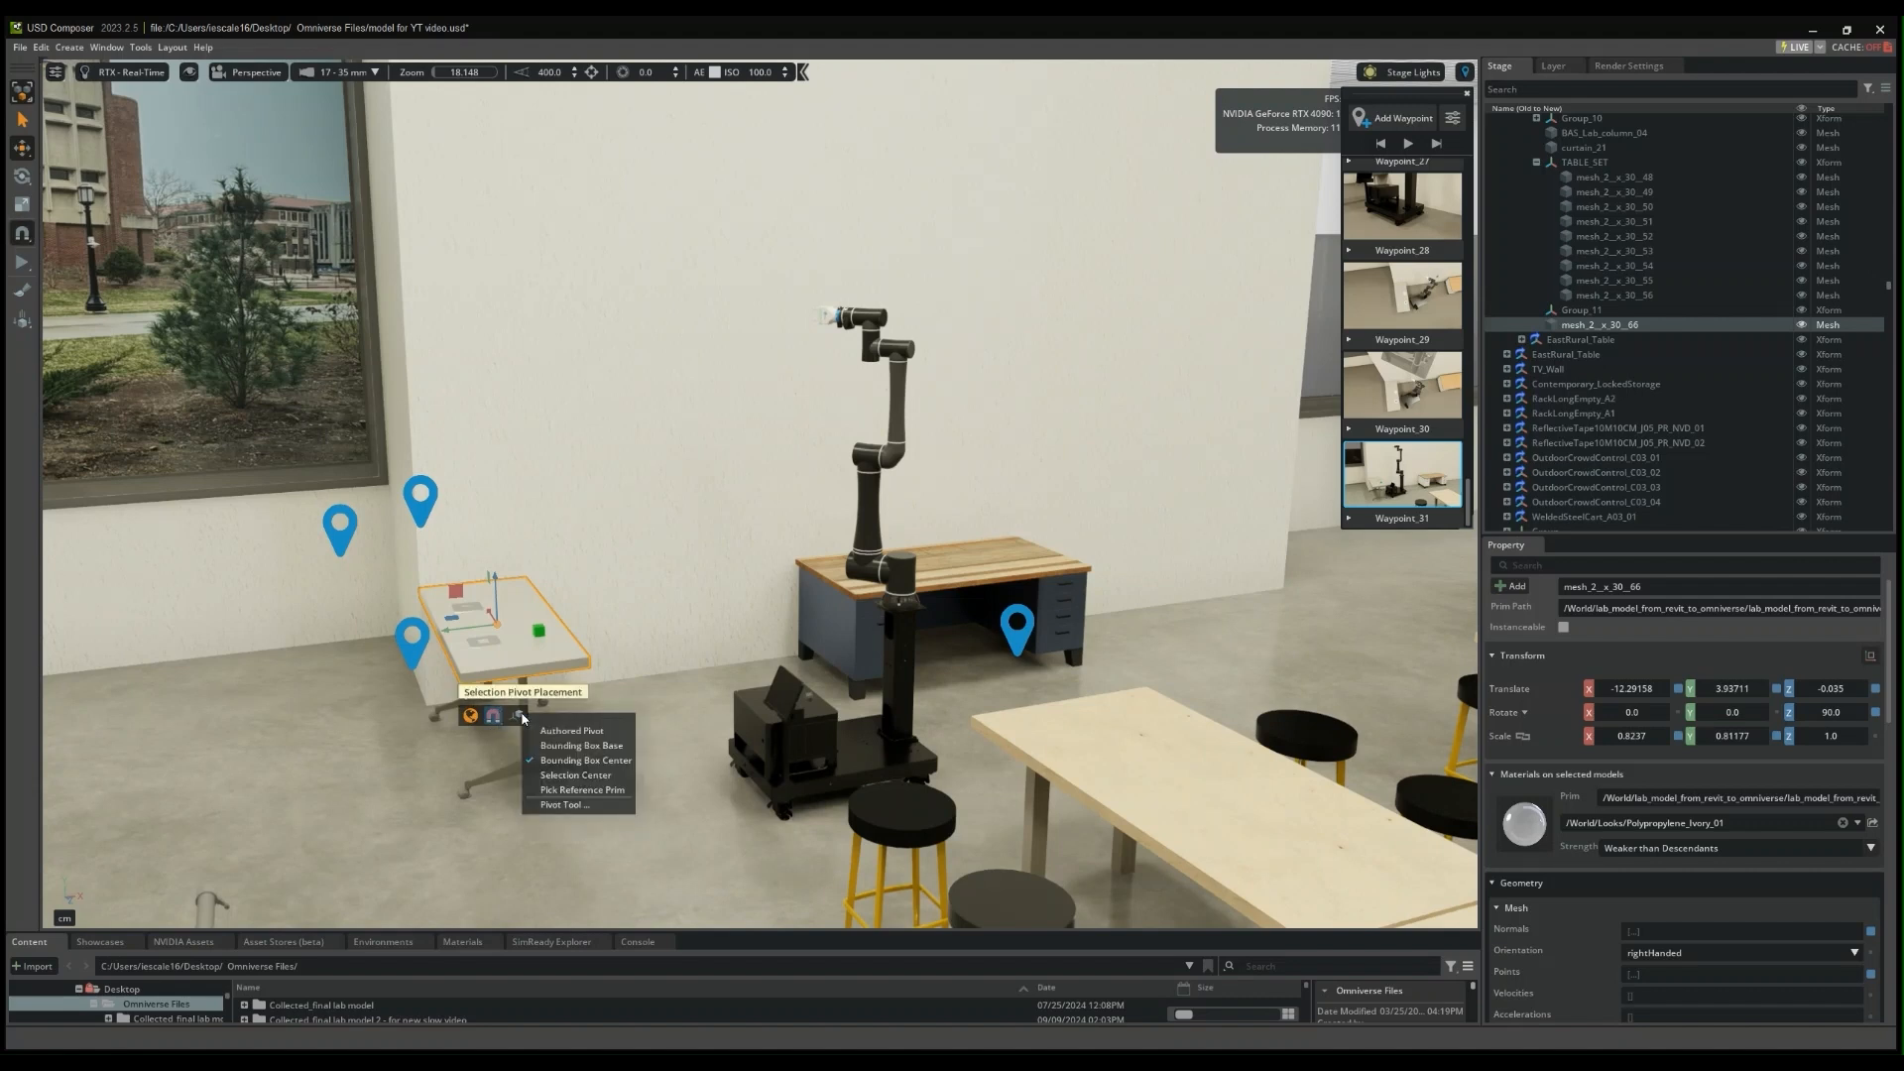
click(559, 805)
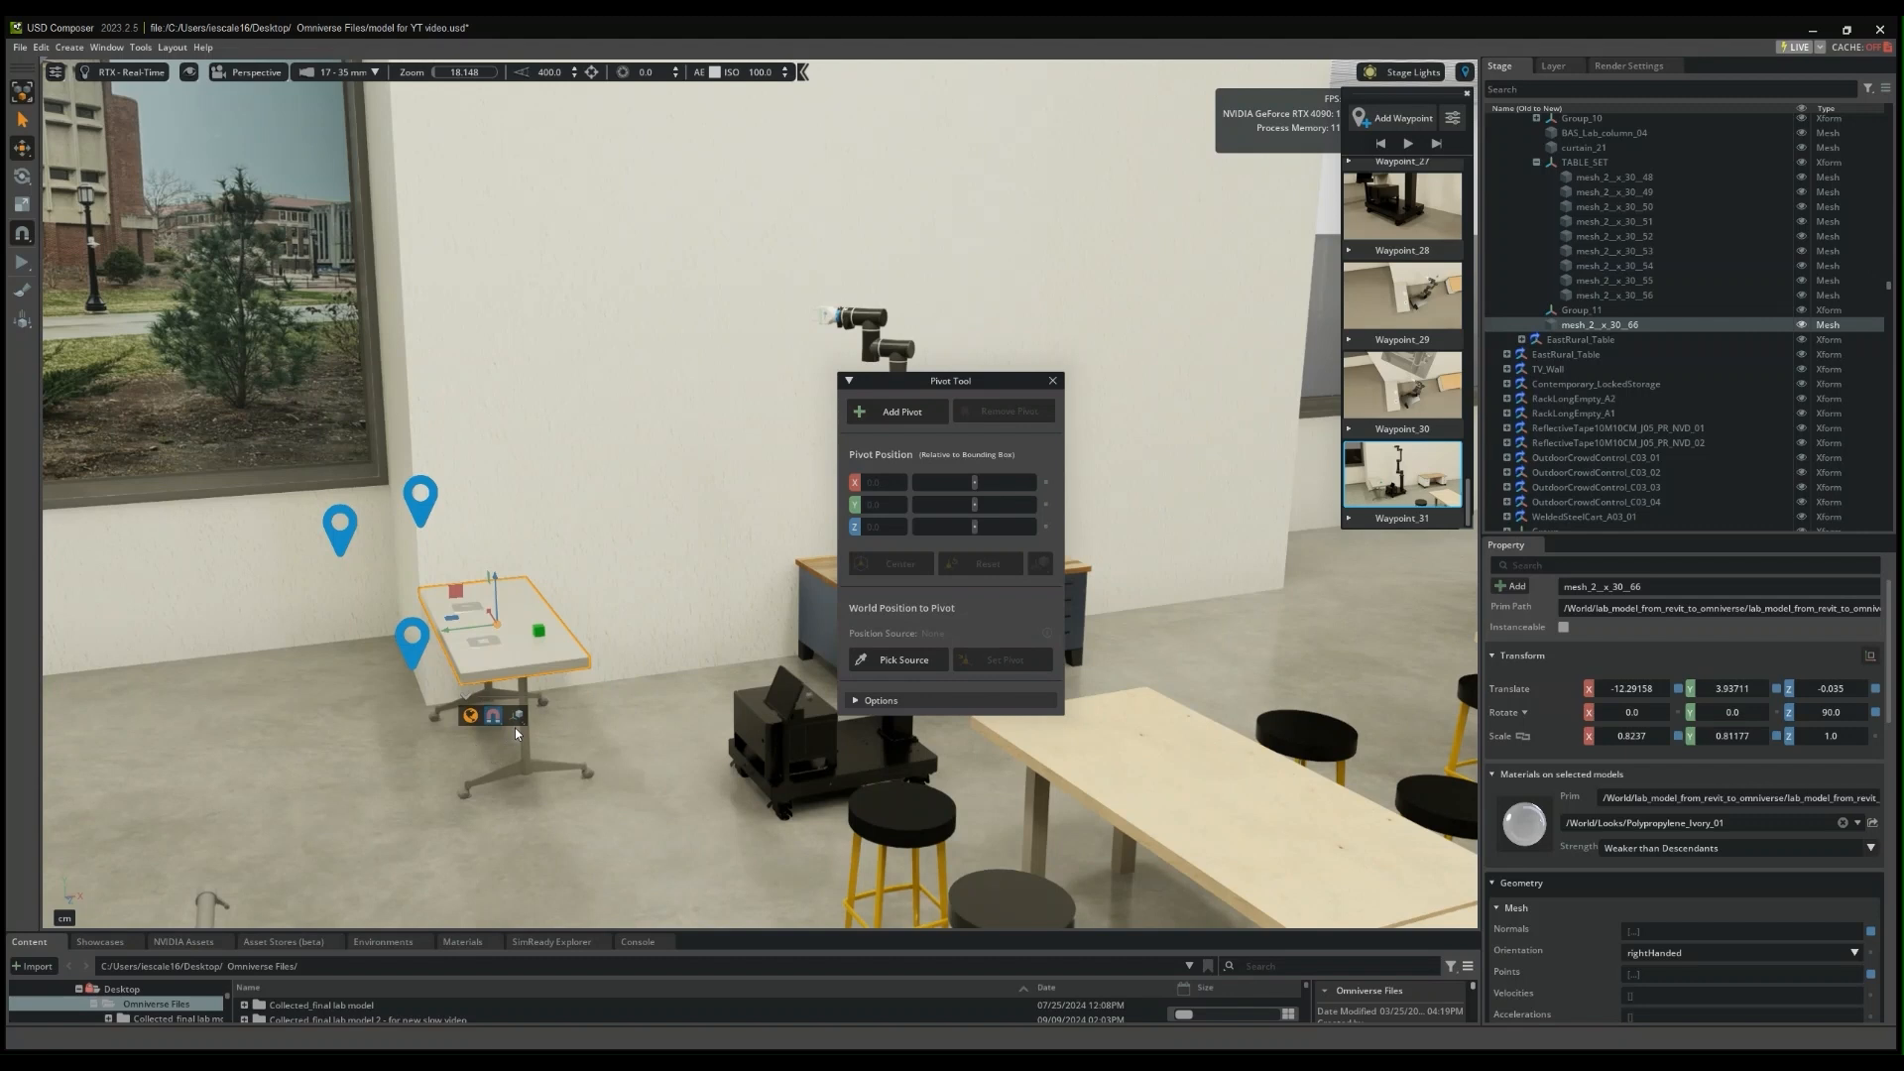
click(1053, 381)
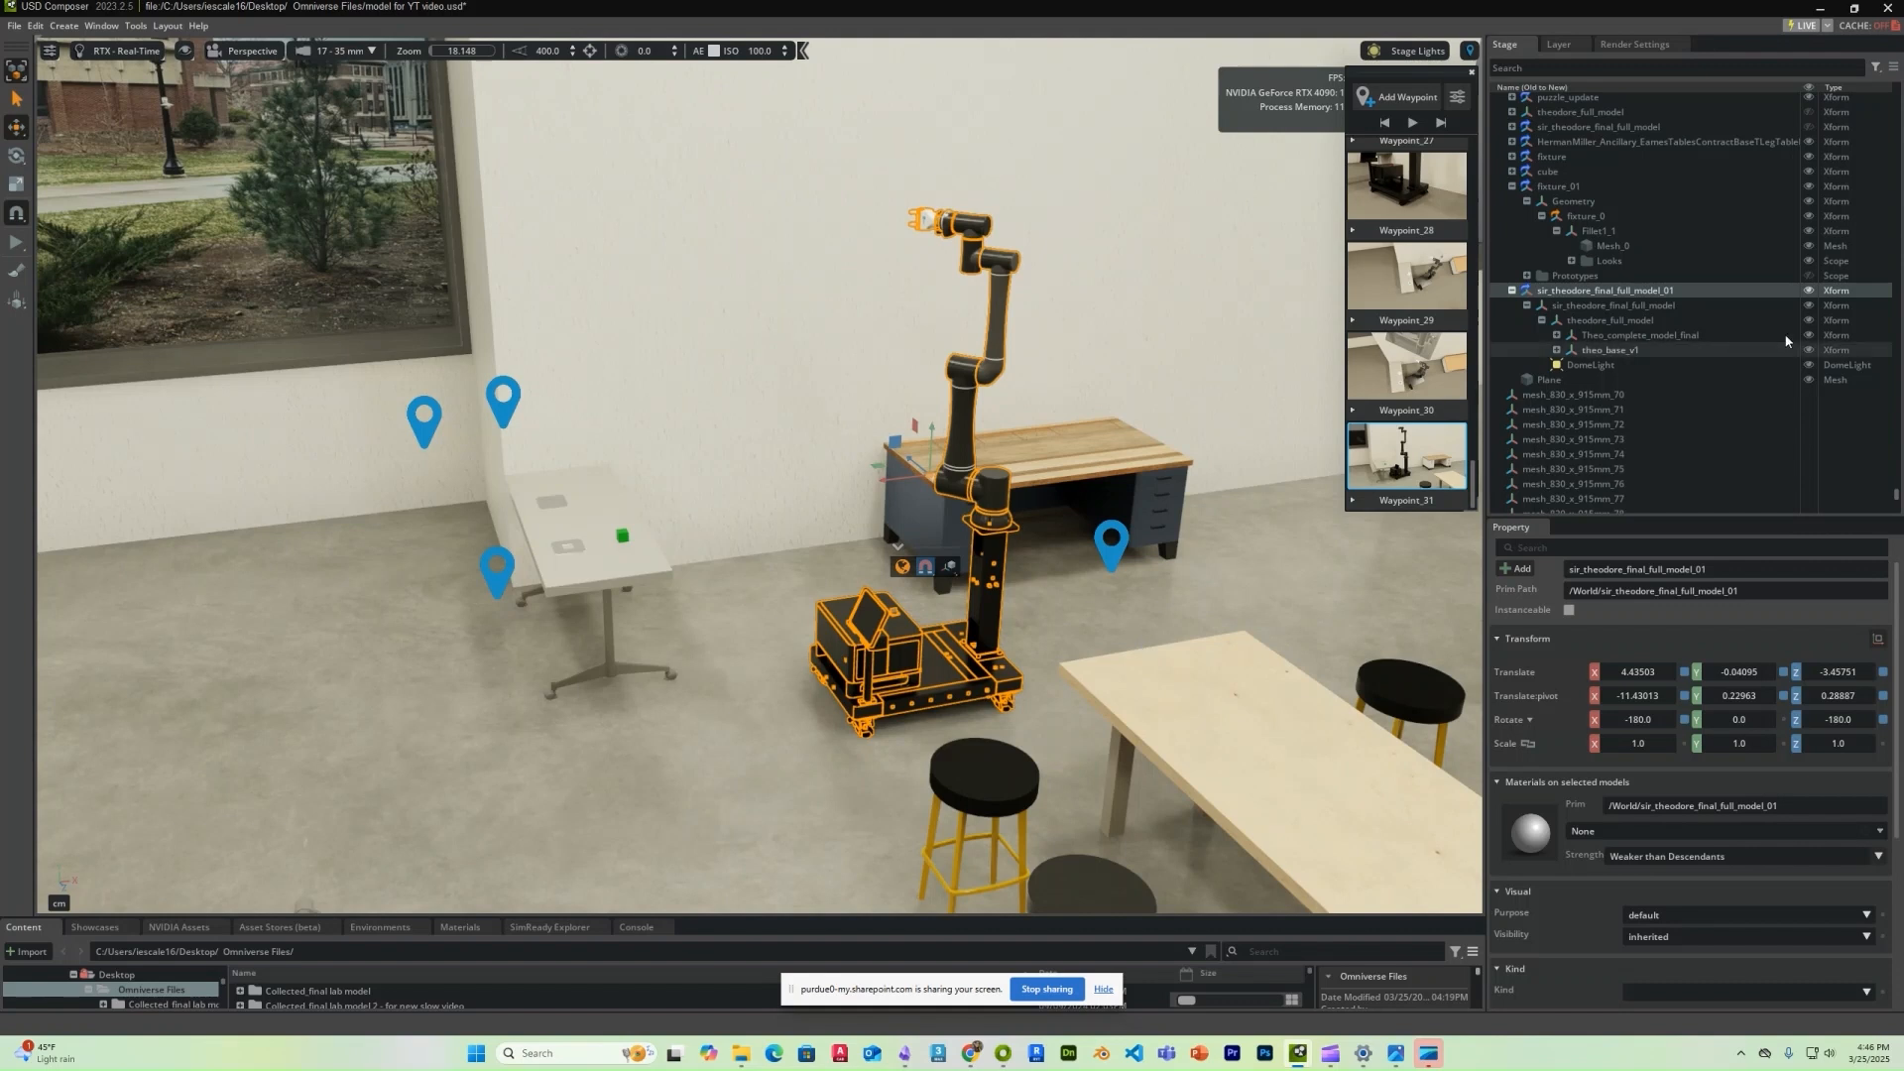
- Consult the whiteboard plan sketch of the table and robot base dimensions, and compare it with the lab scene
drag(1903, 204, 946, 204)
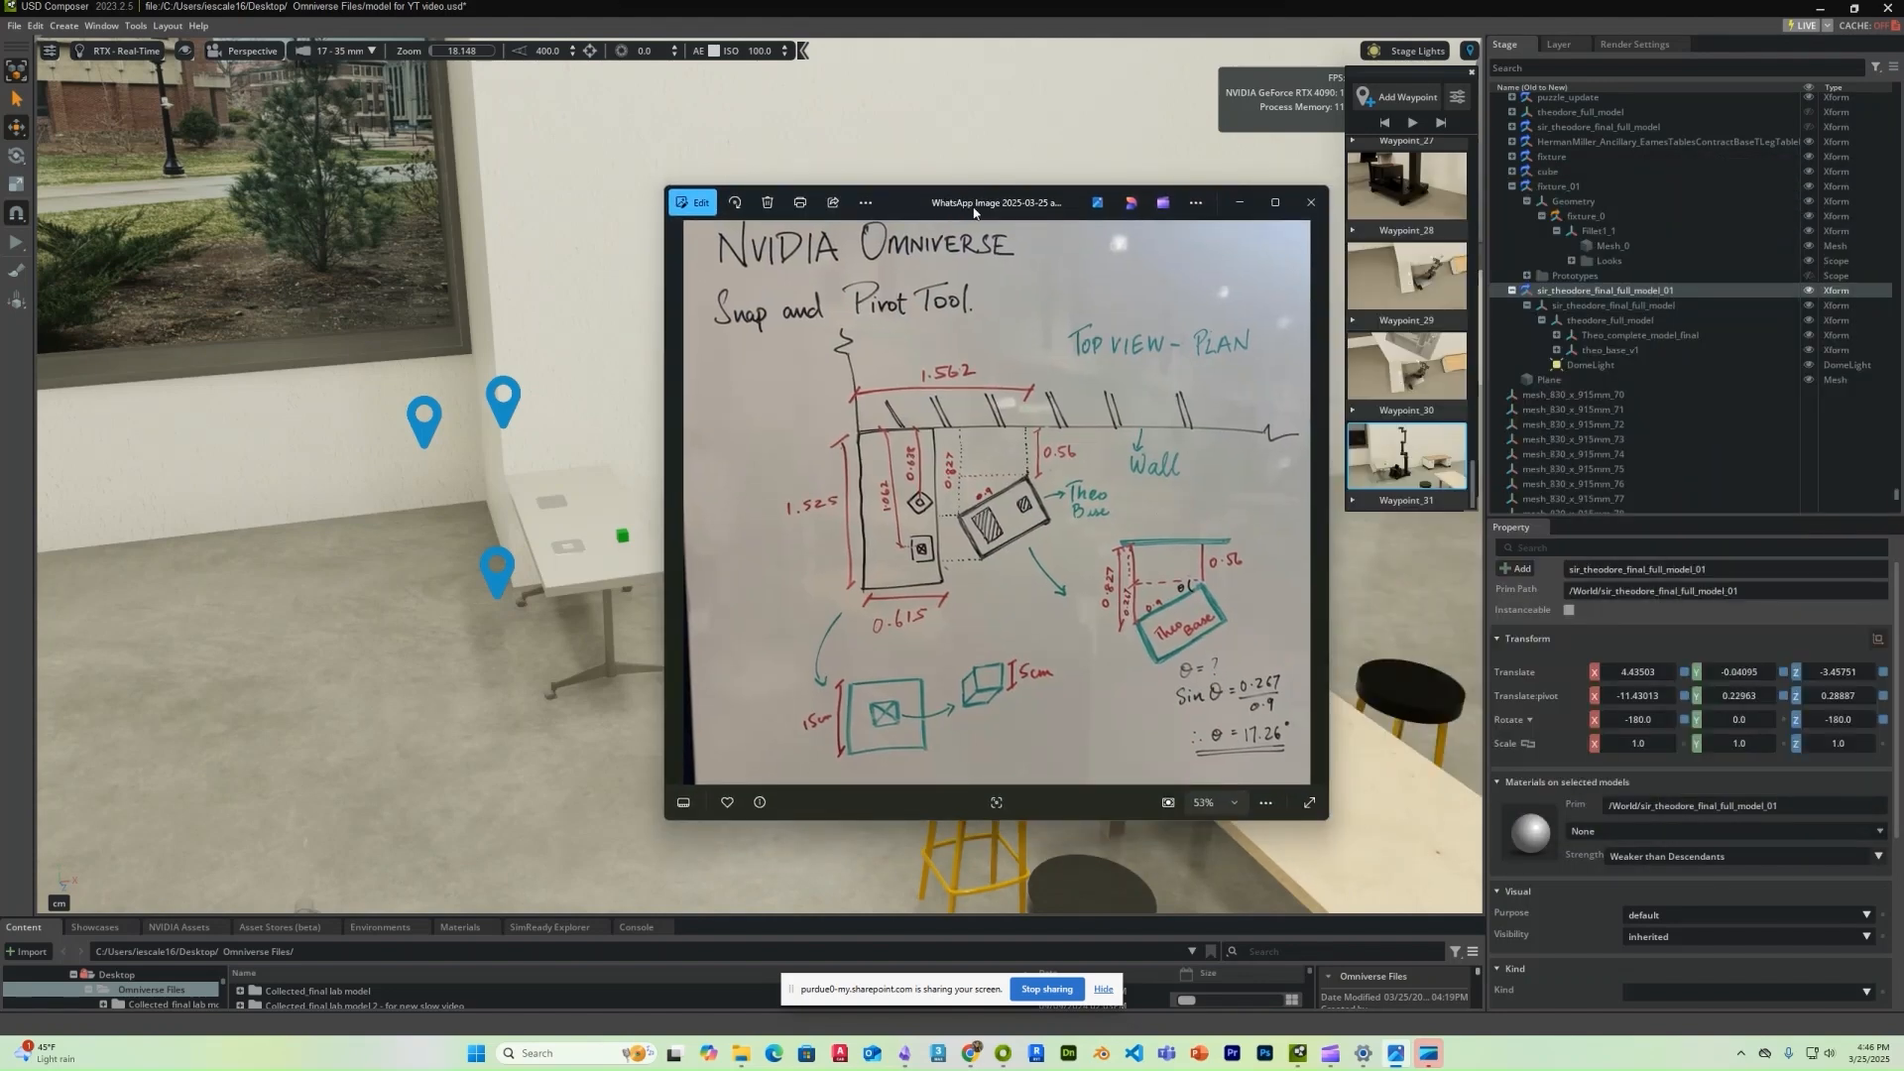
drag(960, 202, 1903, 171)
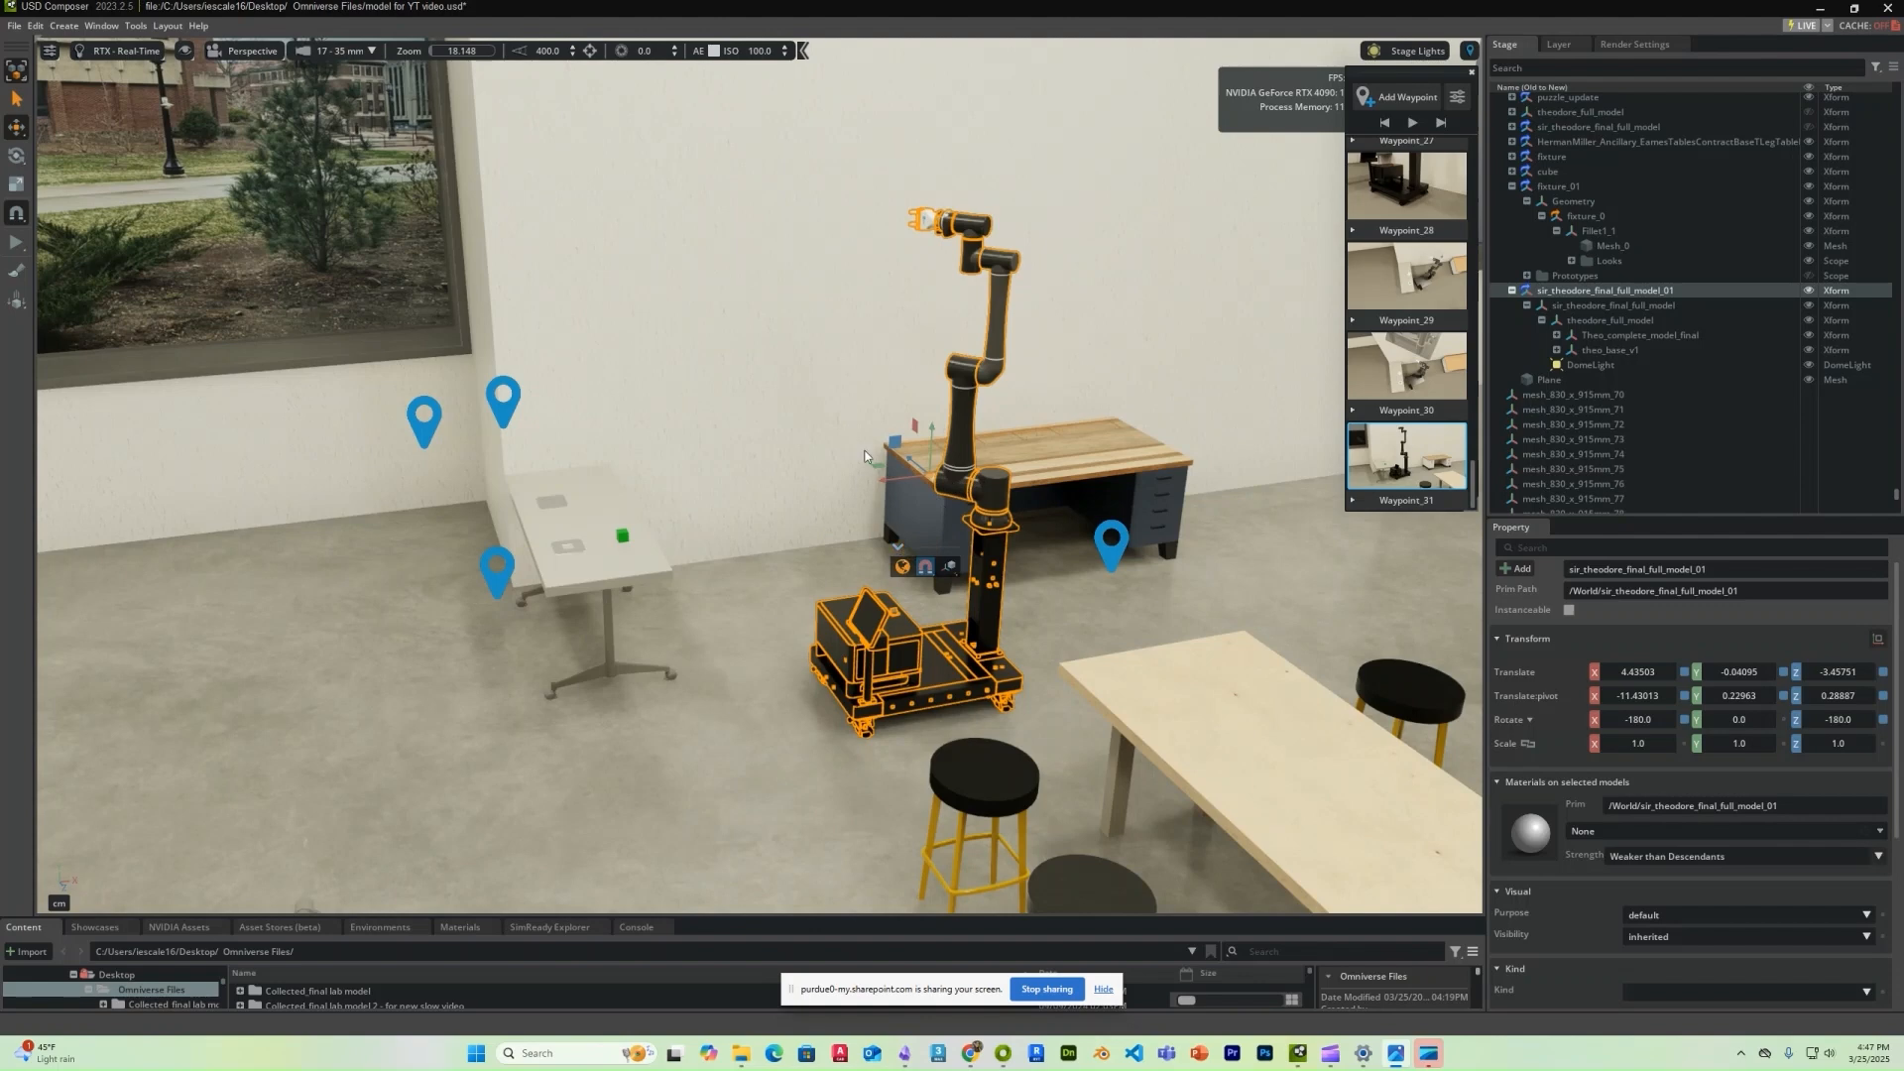
alt+drag(1027, 617, 1180, 660)
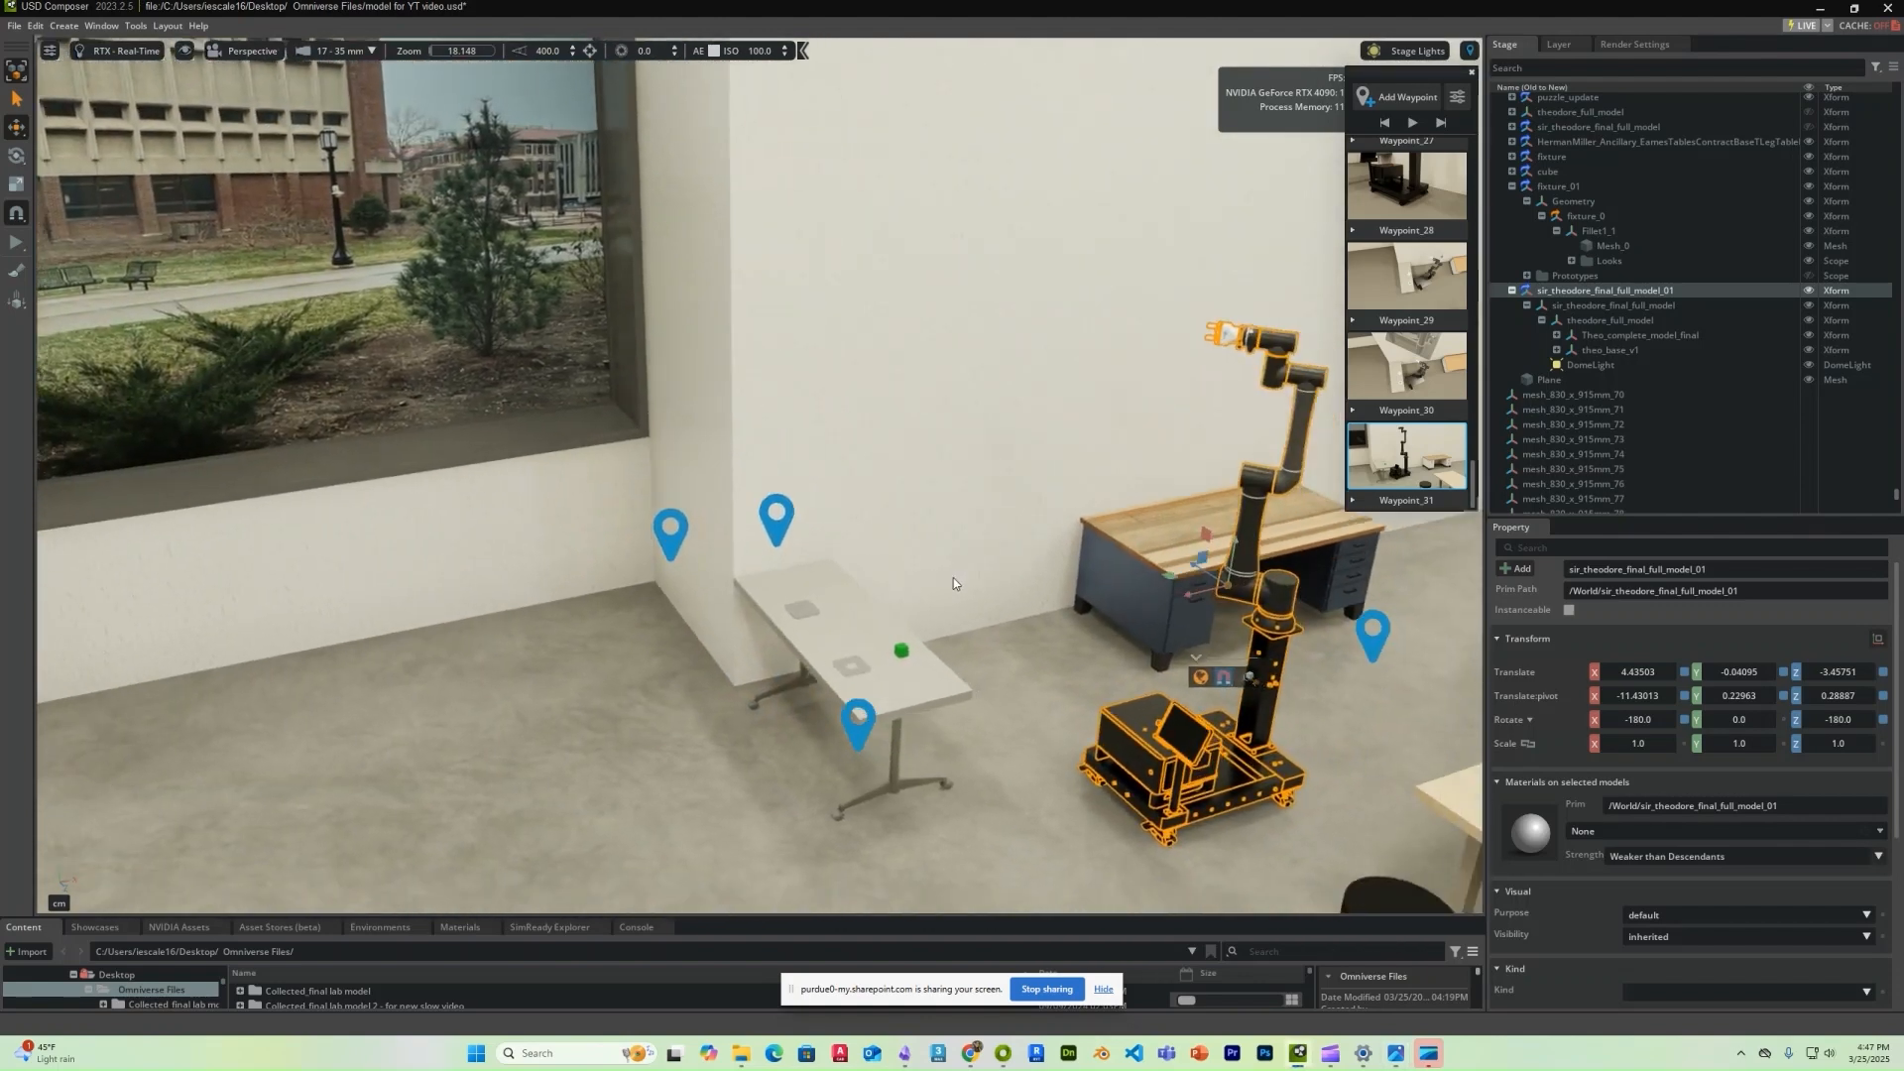
middle_drag(954, 577, 948, 575)
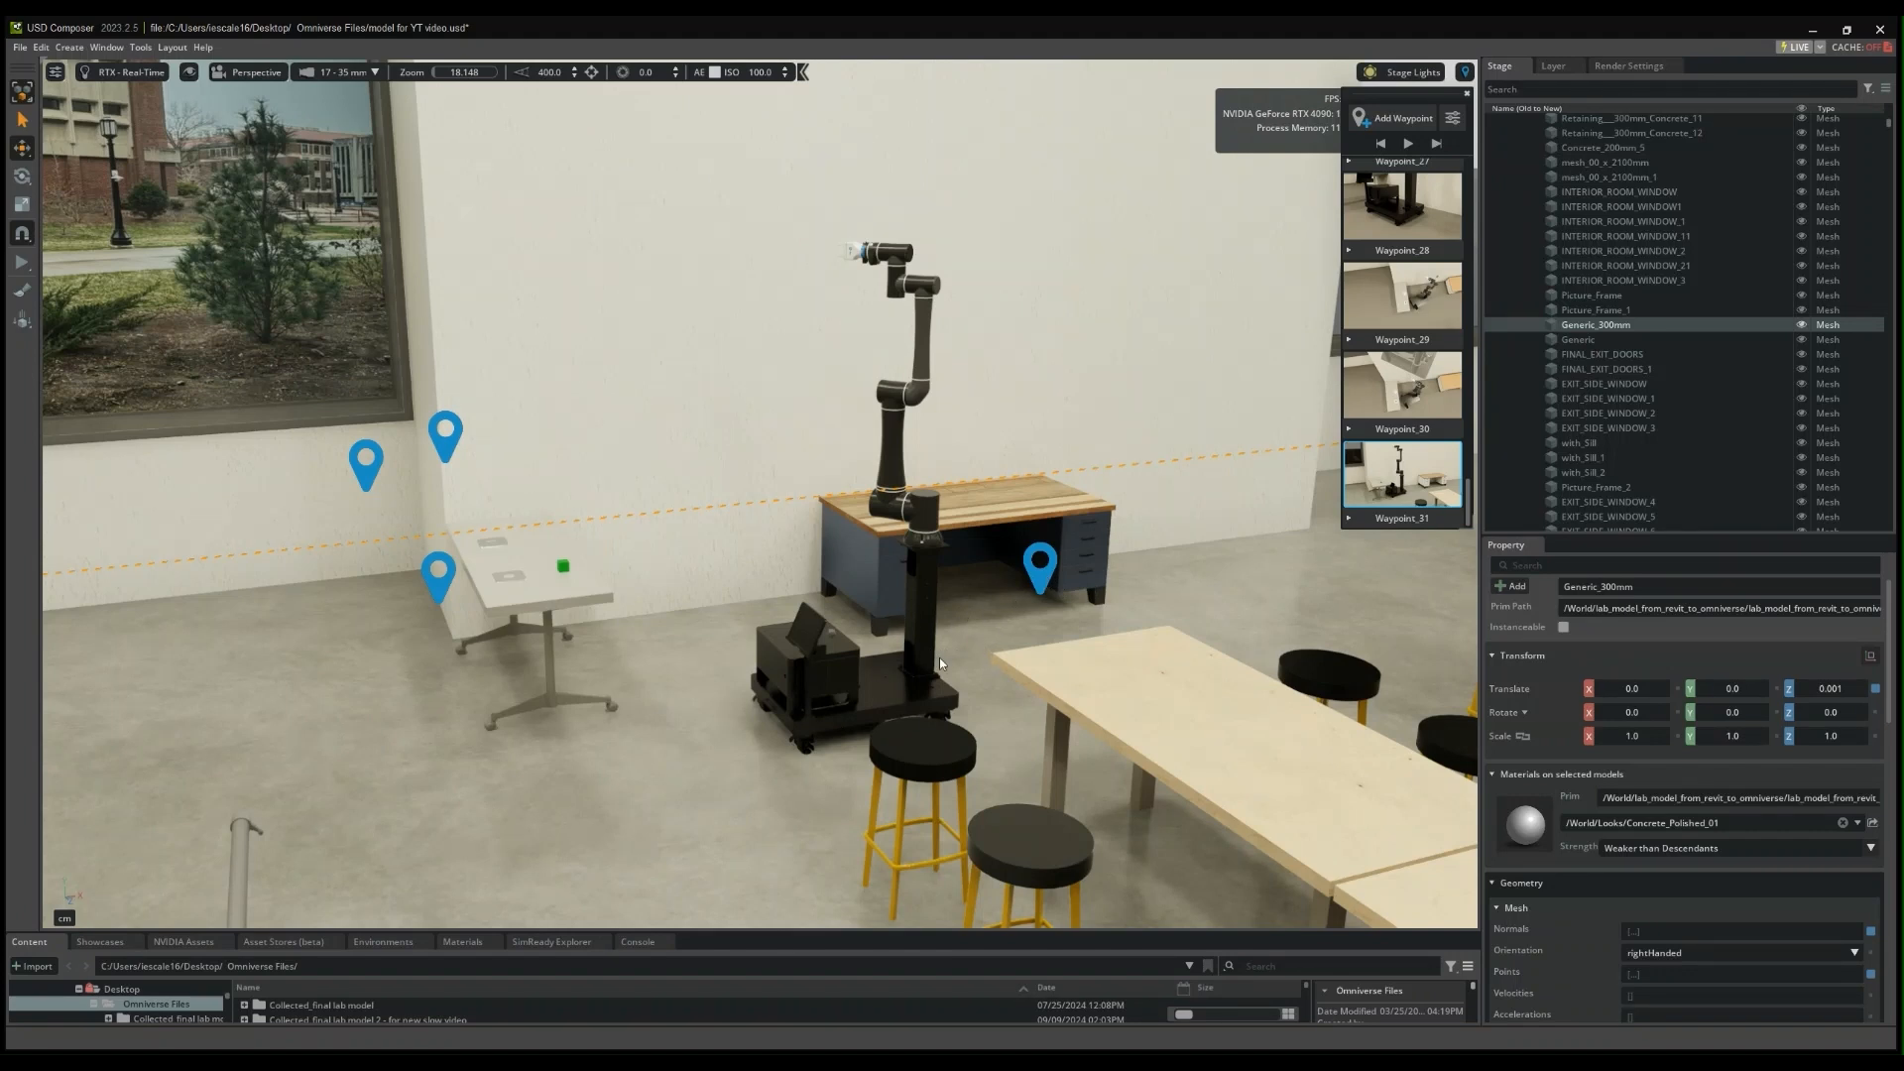
- Select the end plate of the robot's base below the column and add a pivot to it with the Pivot Tool
click(1039, 582)
right_drag(894, 628, 629, 712)
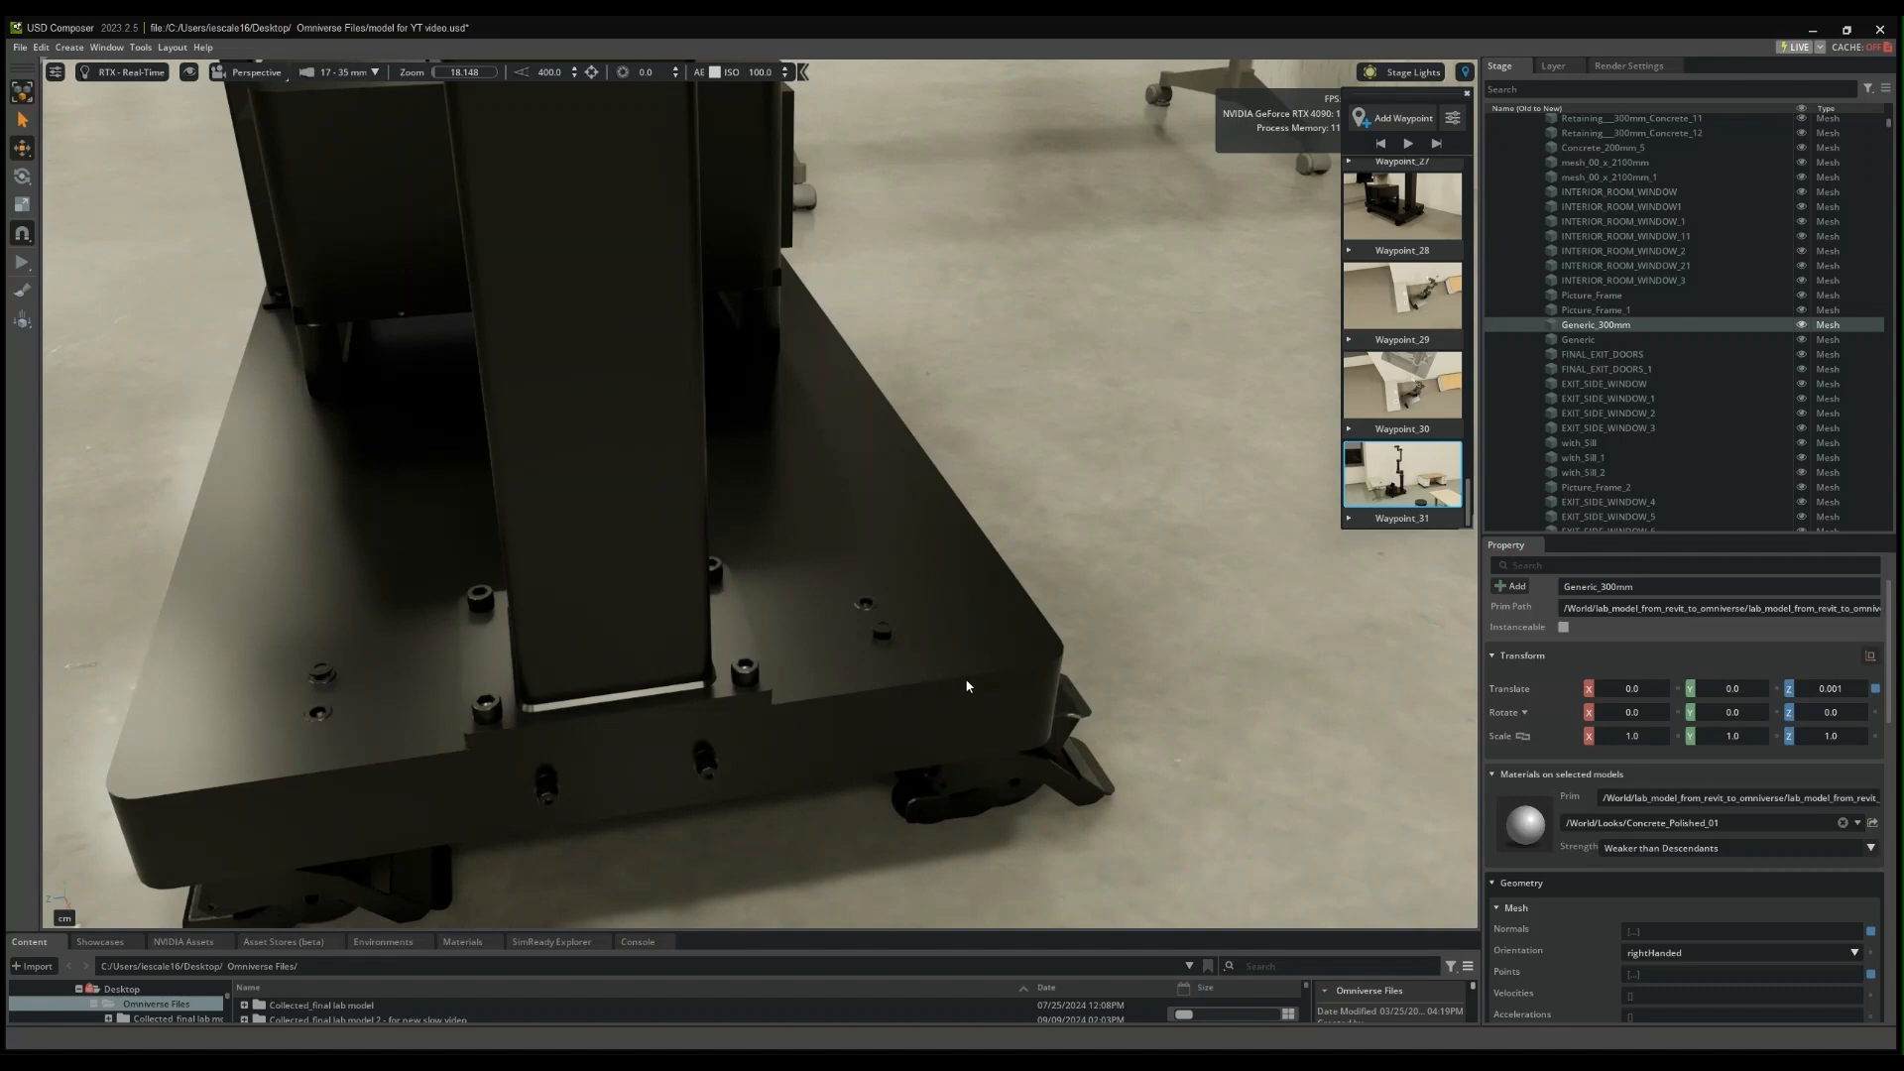
click(978, 636)
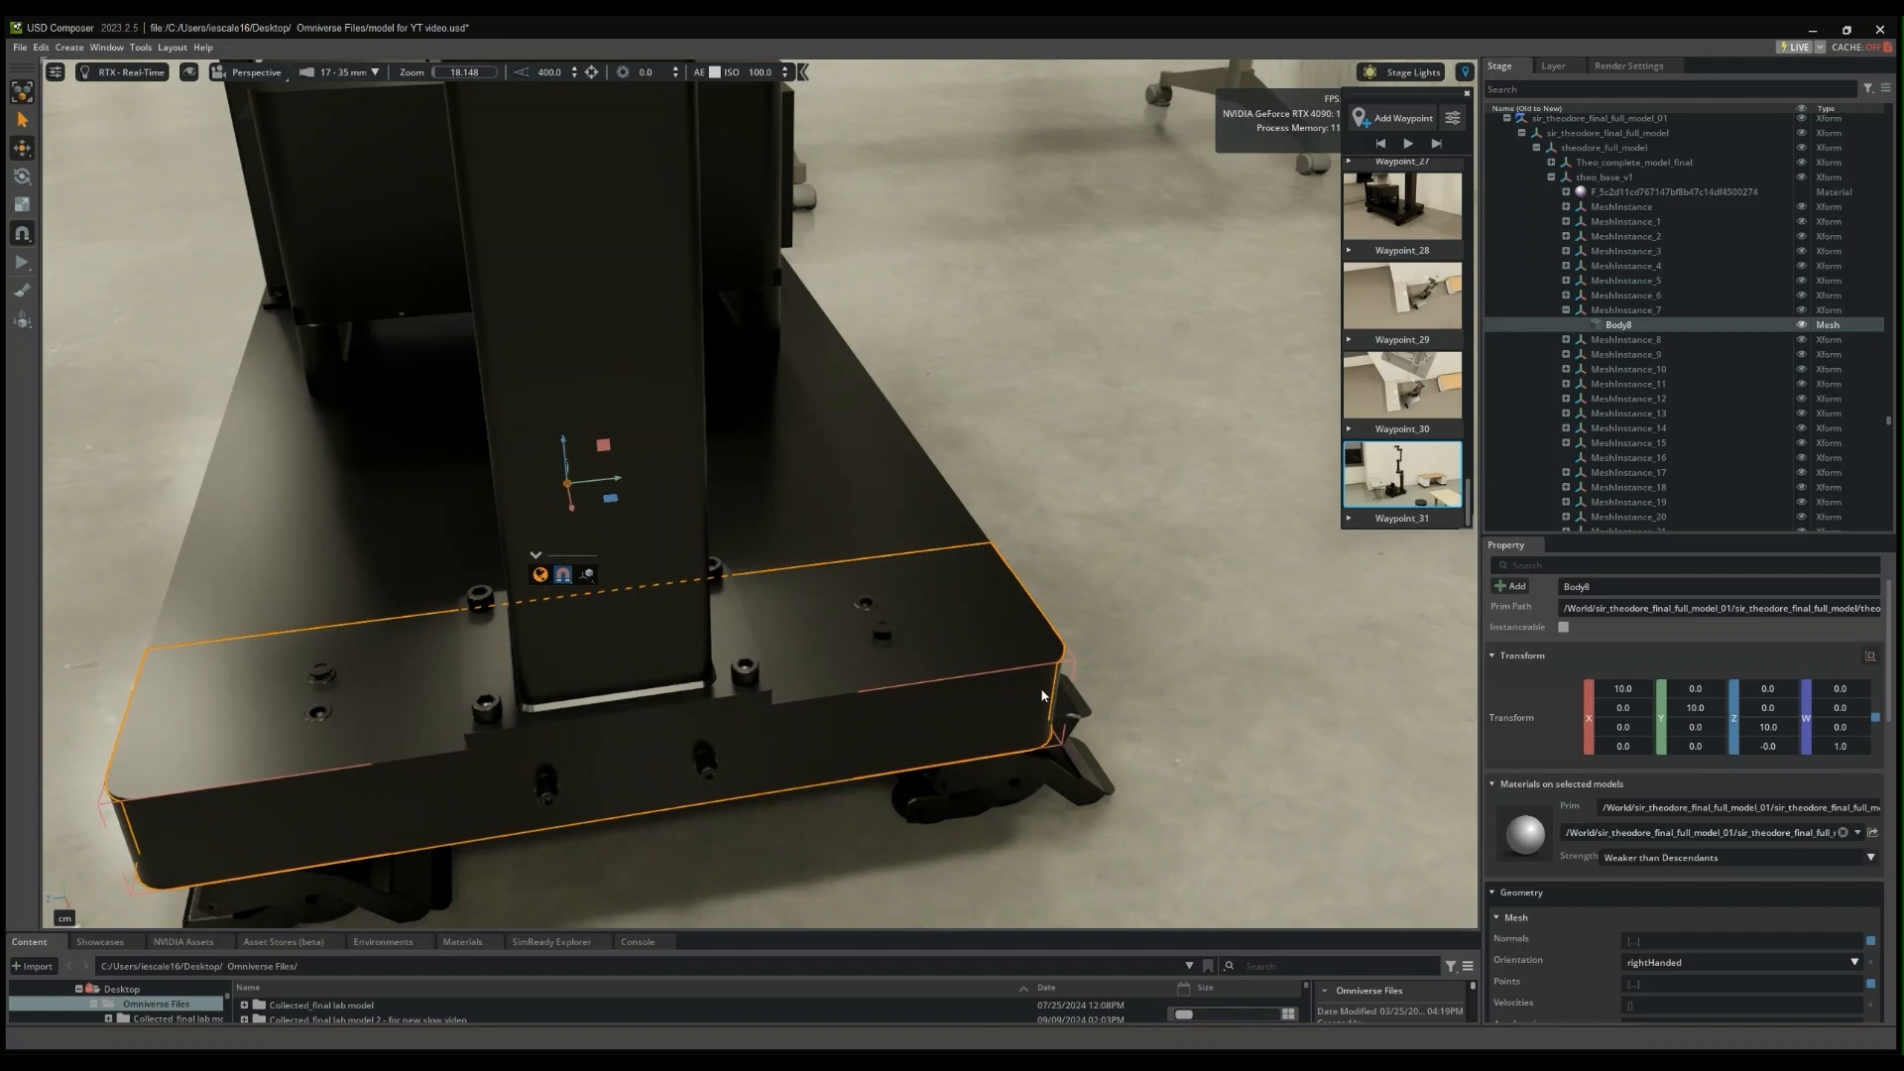
click(587, 574)
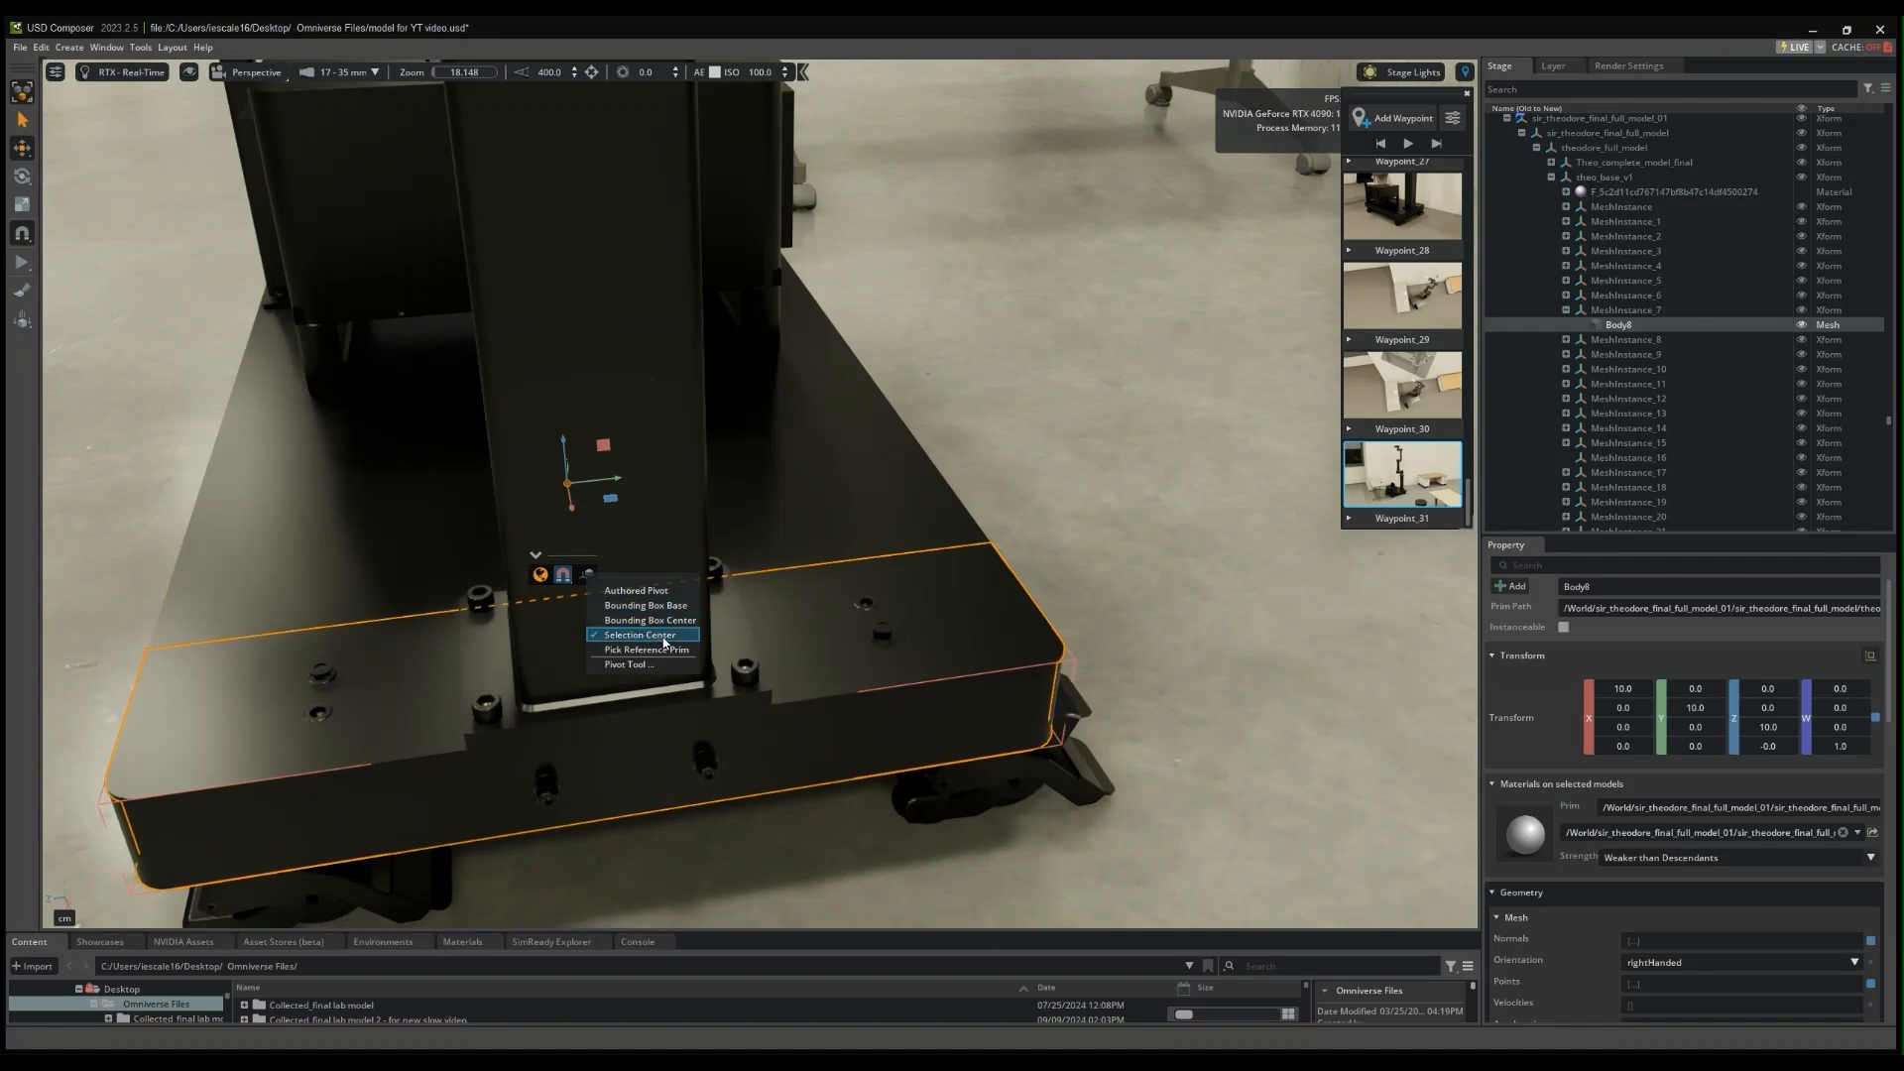
click(643, 665)
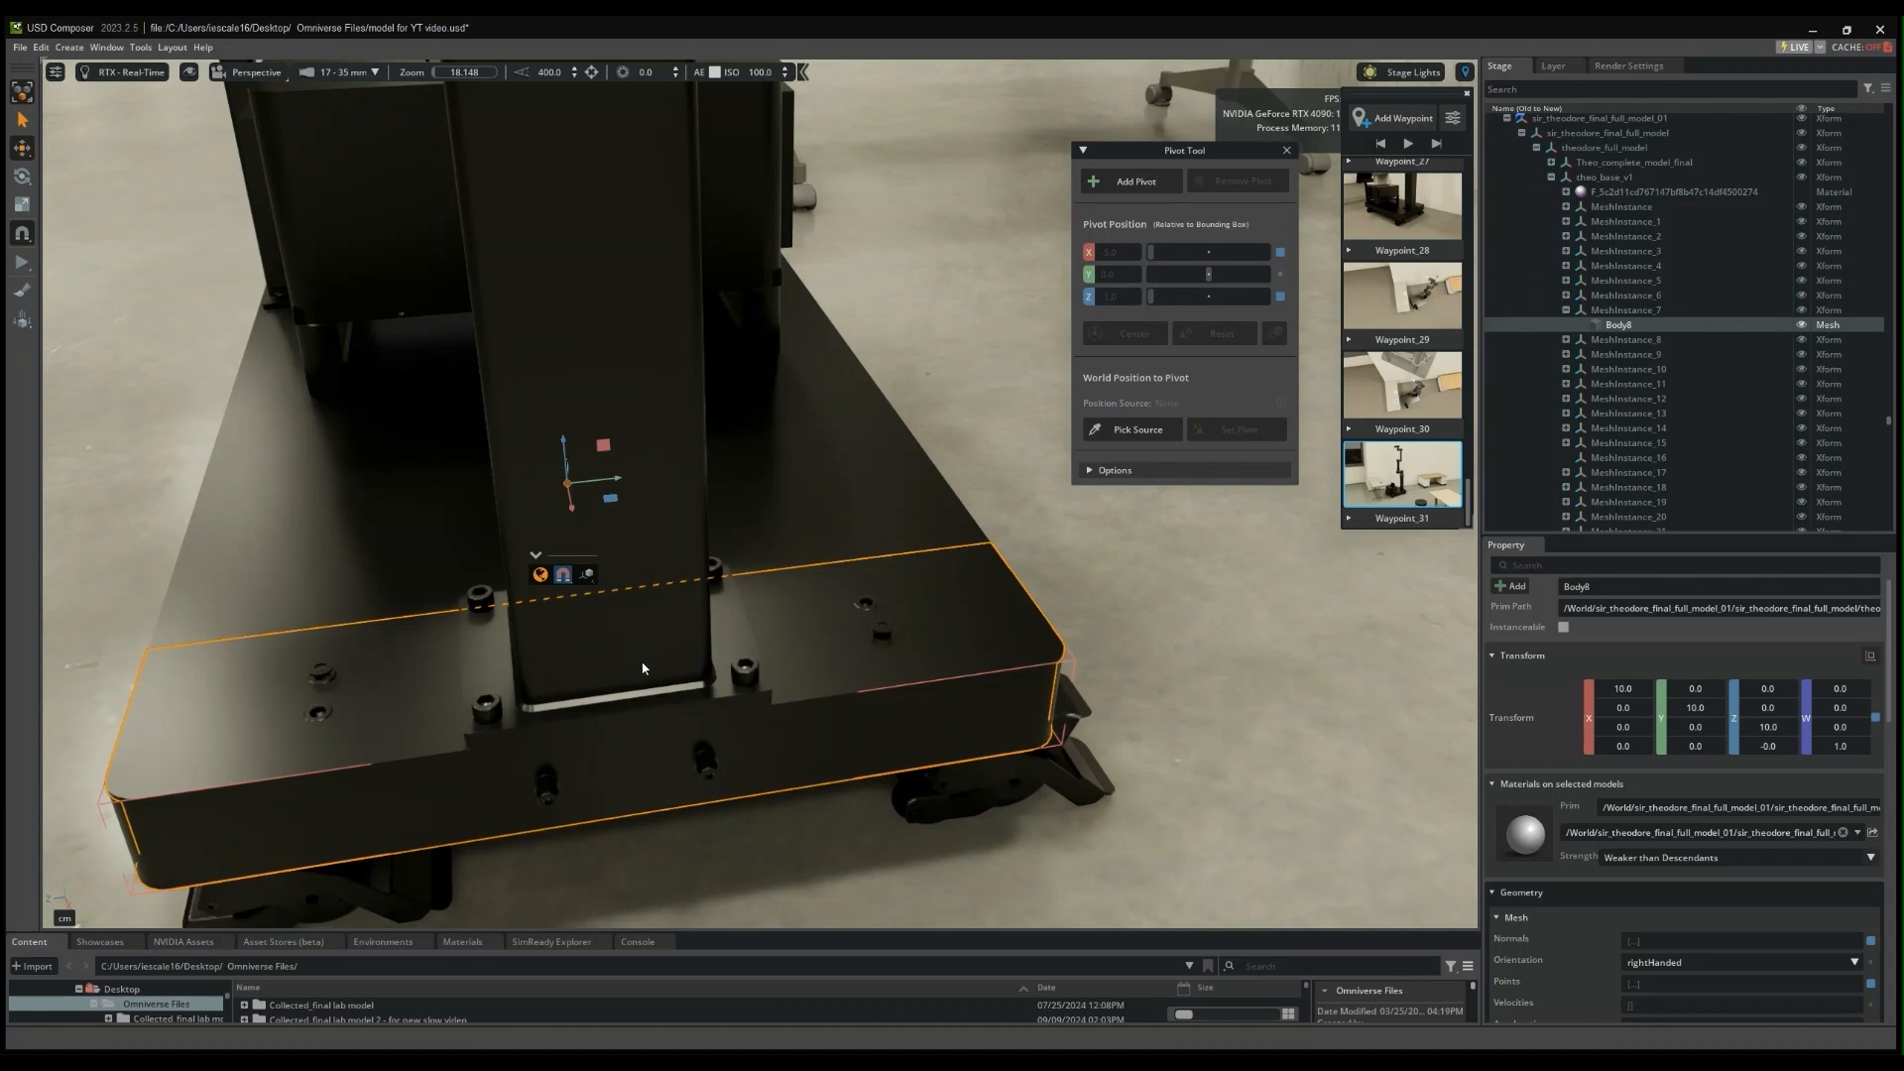
click(1110, 183)
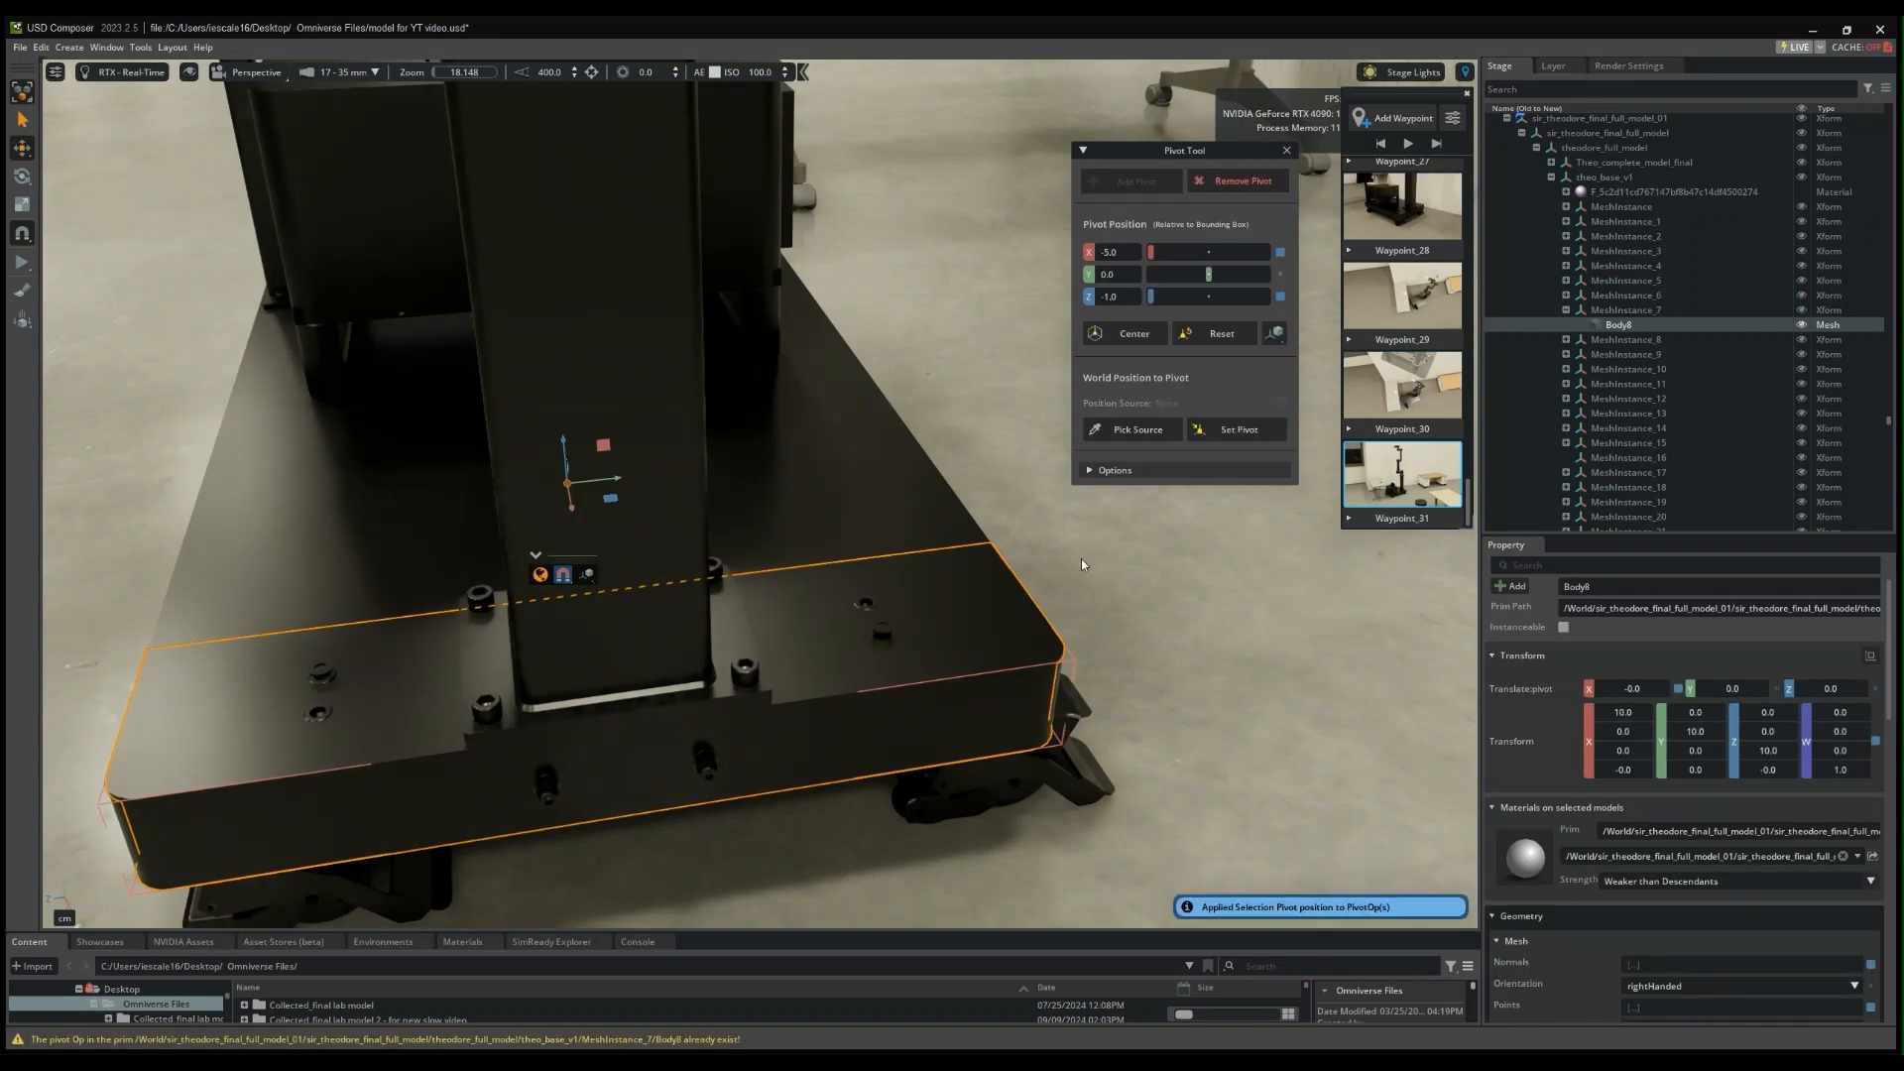
- Set the base plate's relative pivot position to X 0.905, Y 0.981 and Z 1.0, placing it at the upper corner
drag(1152, 252, 1333, 263)
drag(1208, 276, 1279, 278)
drag(1159, 293, 1291, 308)
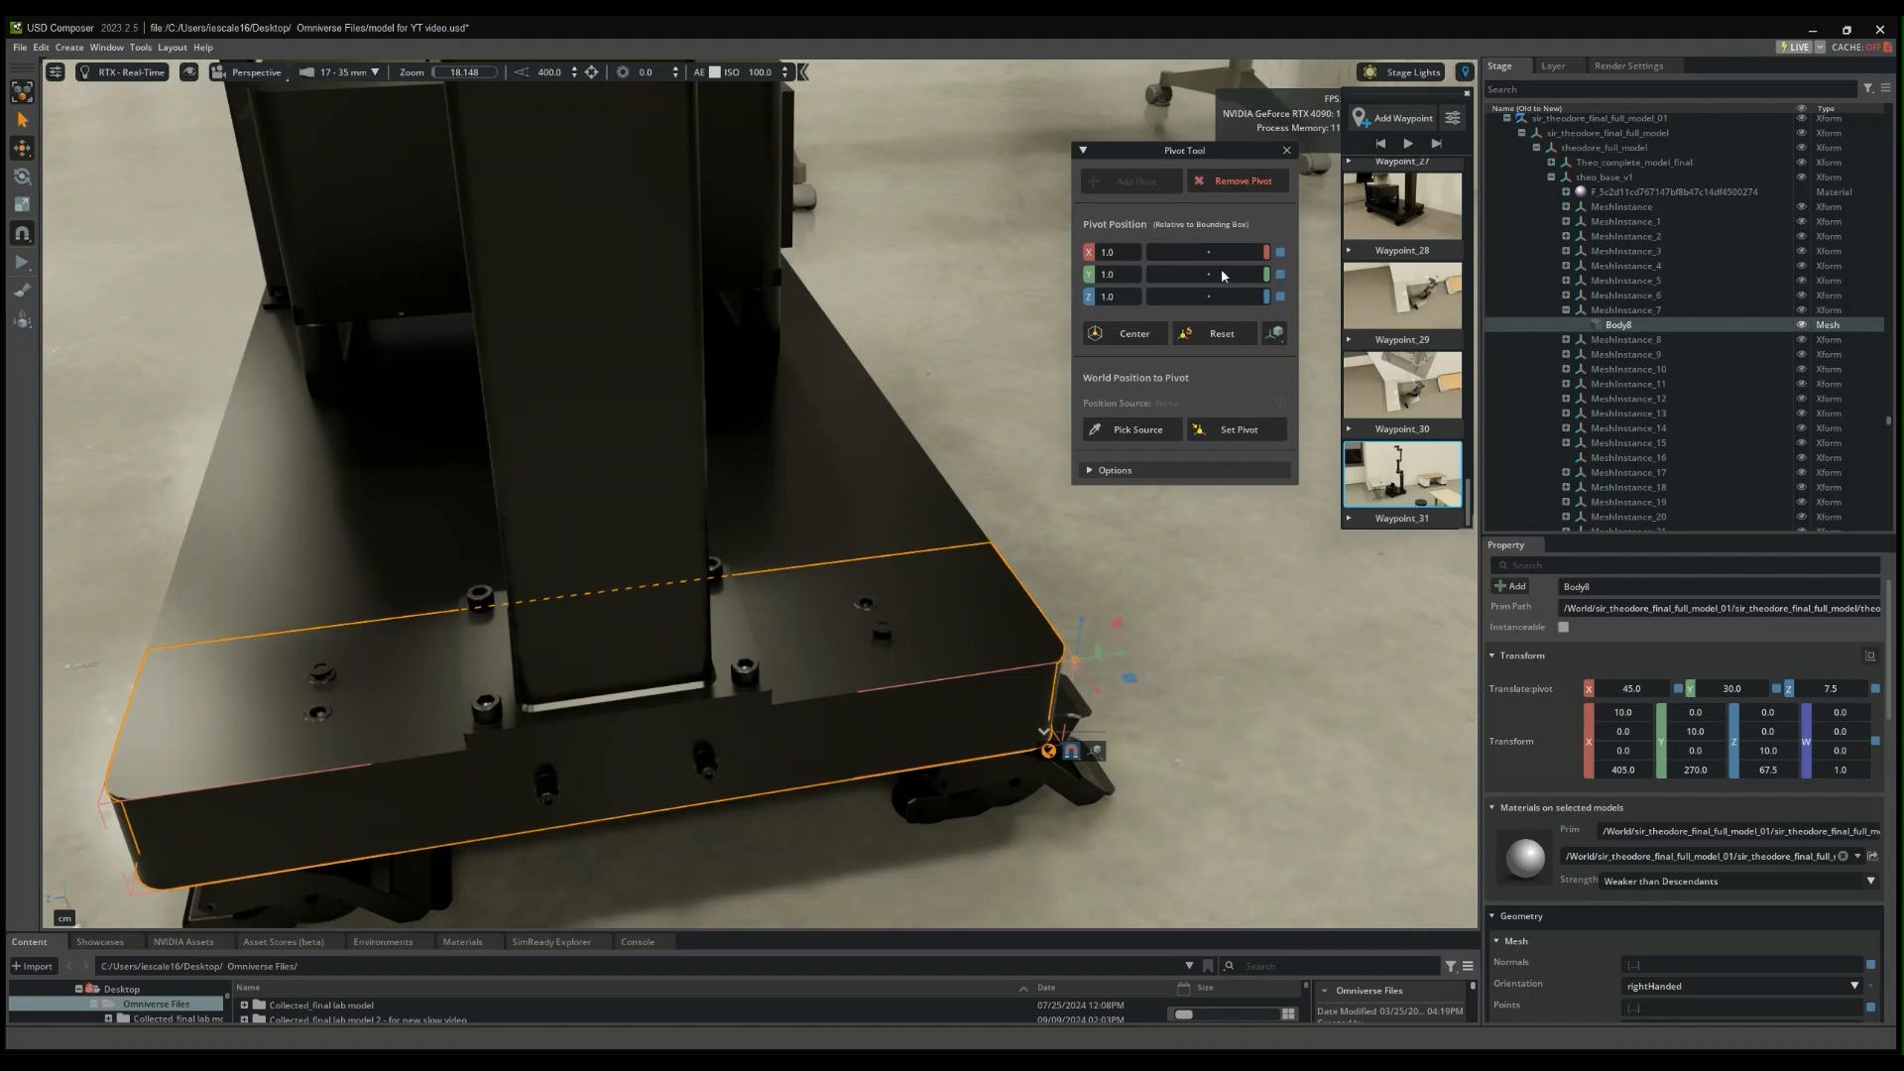
drag(1264, 254, 1264, 255)
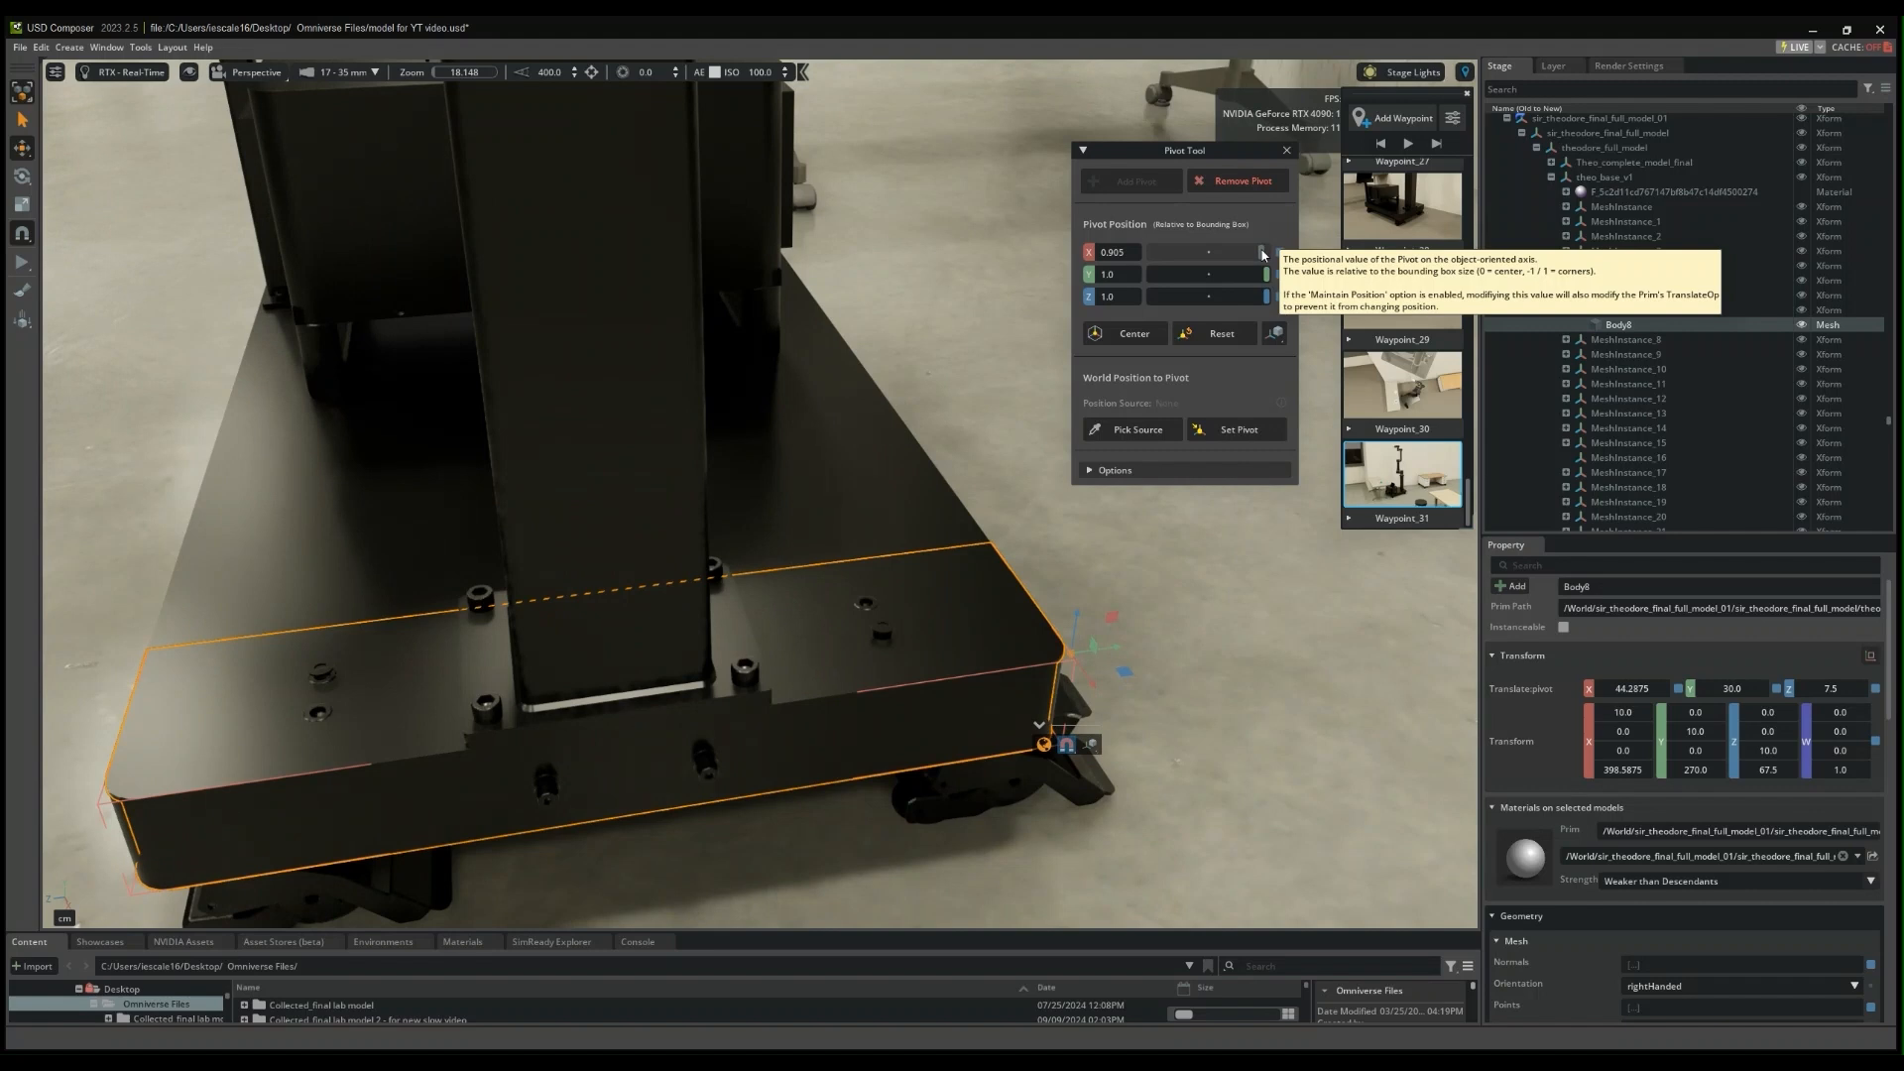
drag(1267, 274, 1266, 276)
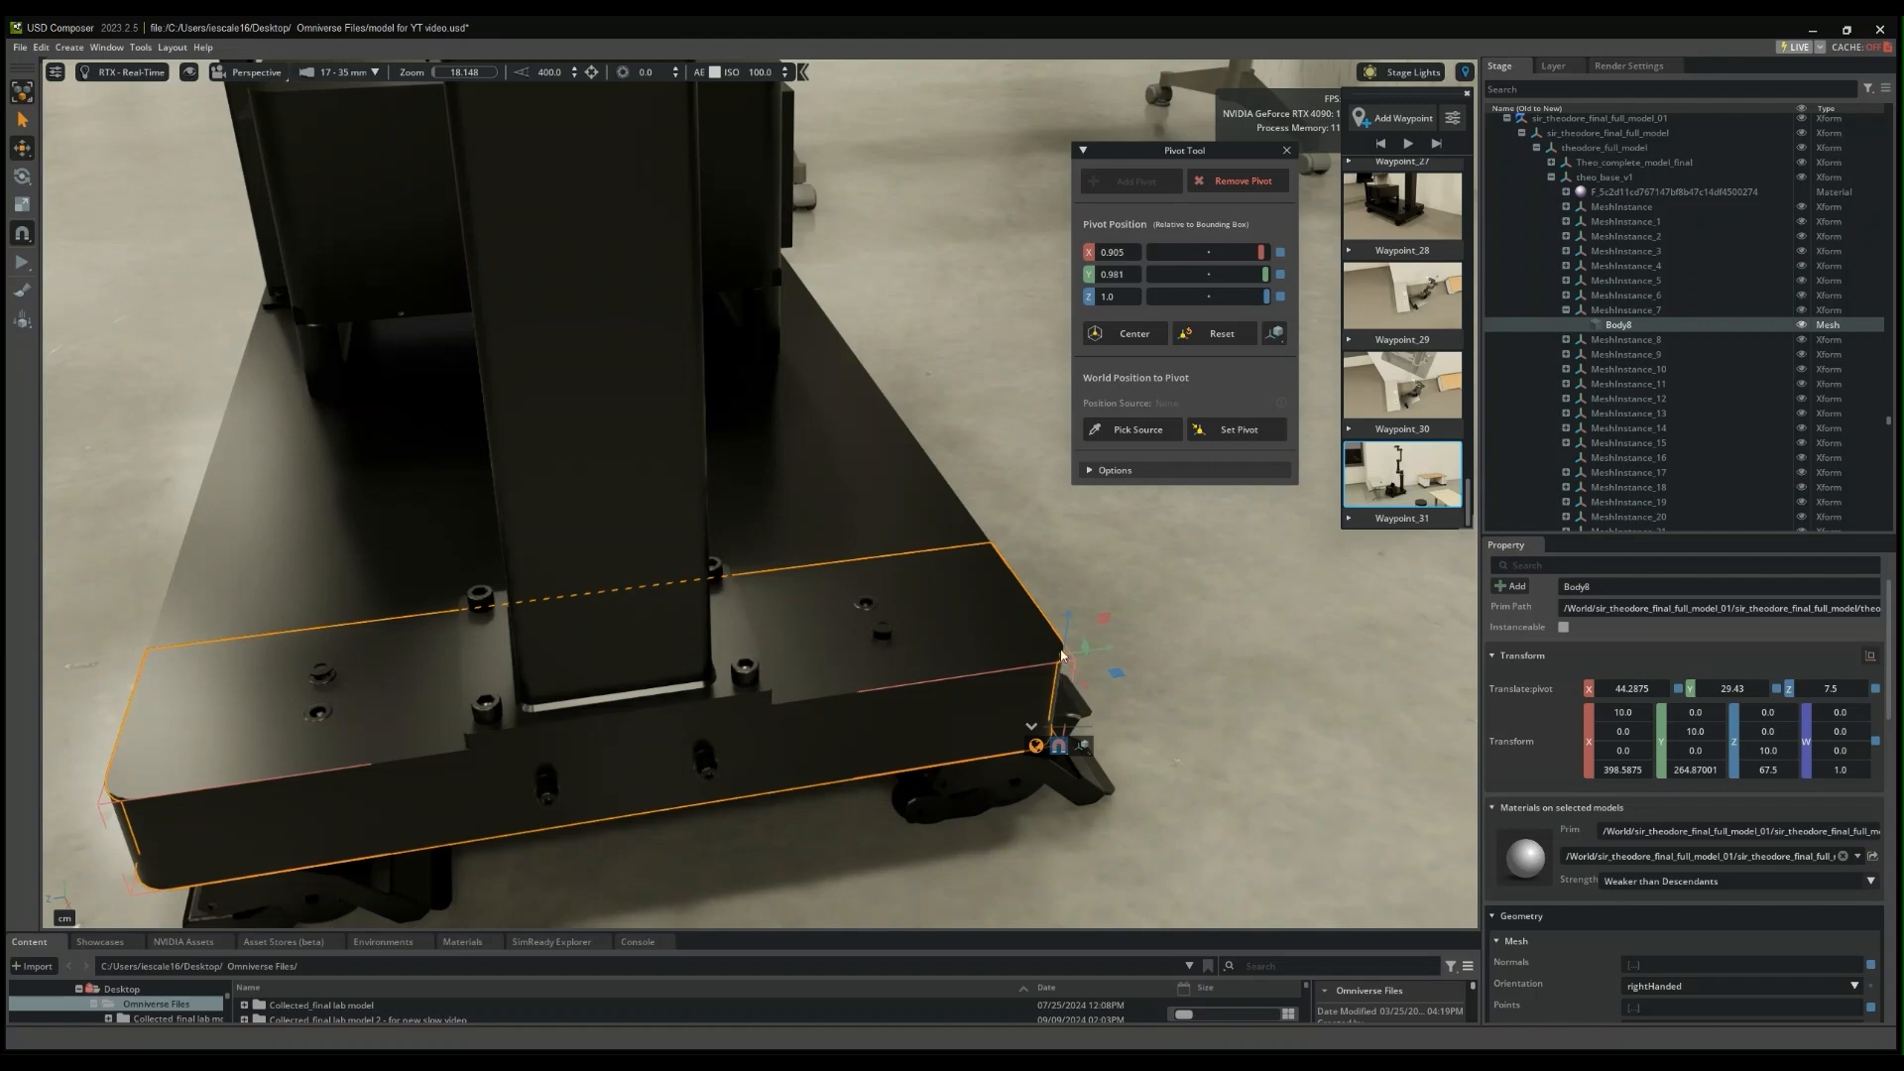
click(1286, 151)
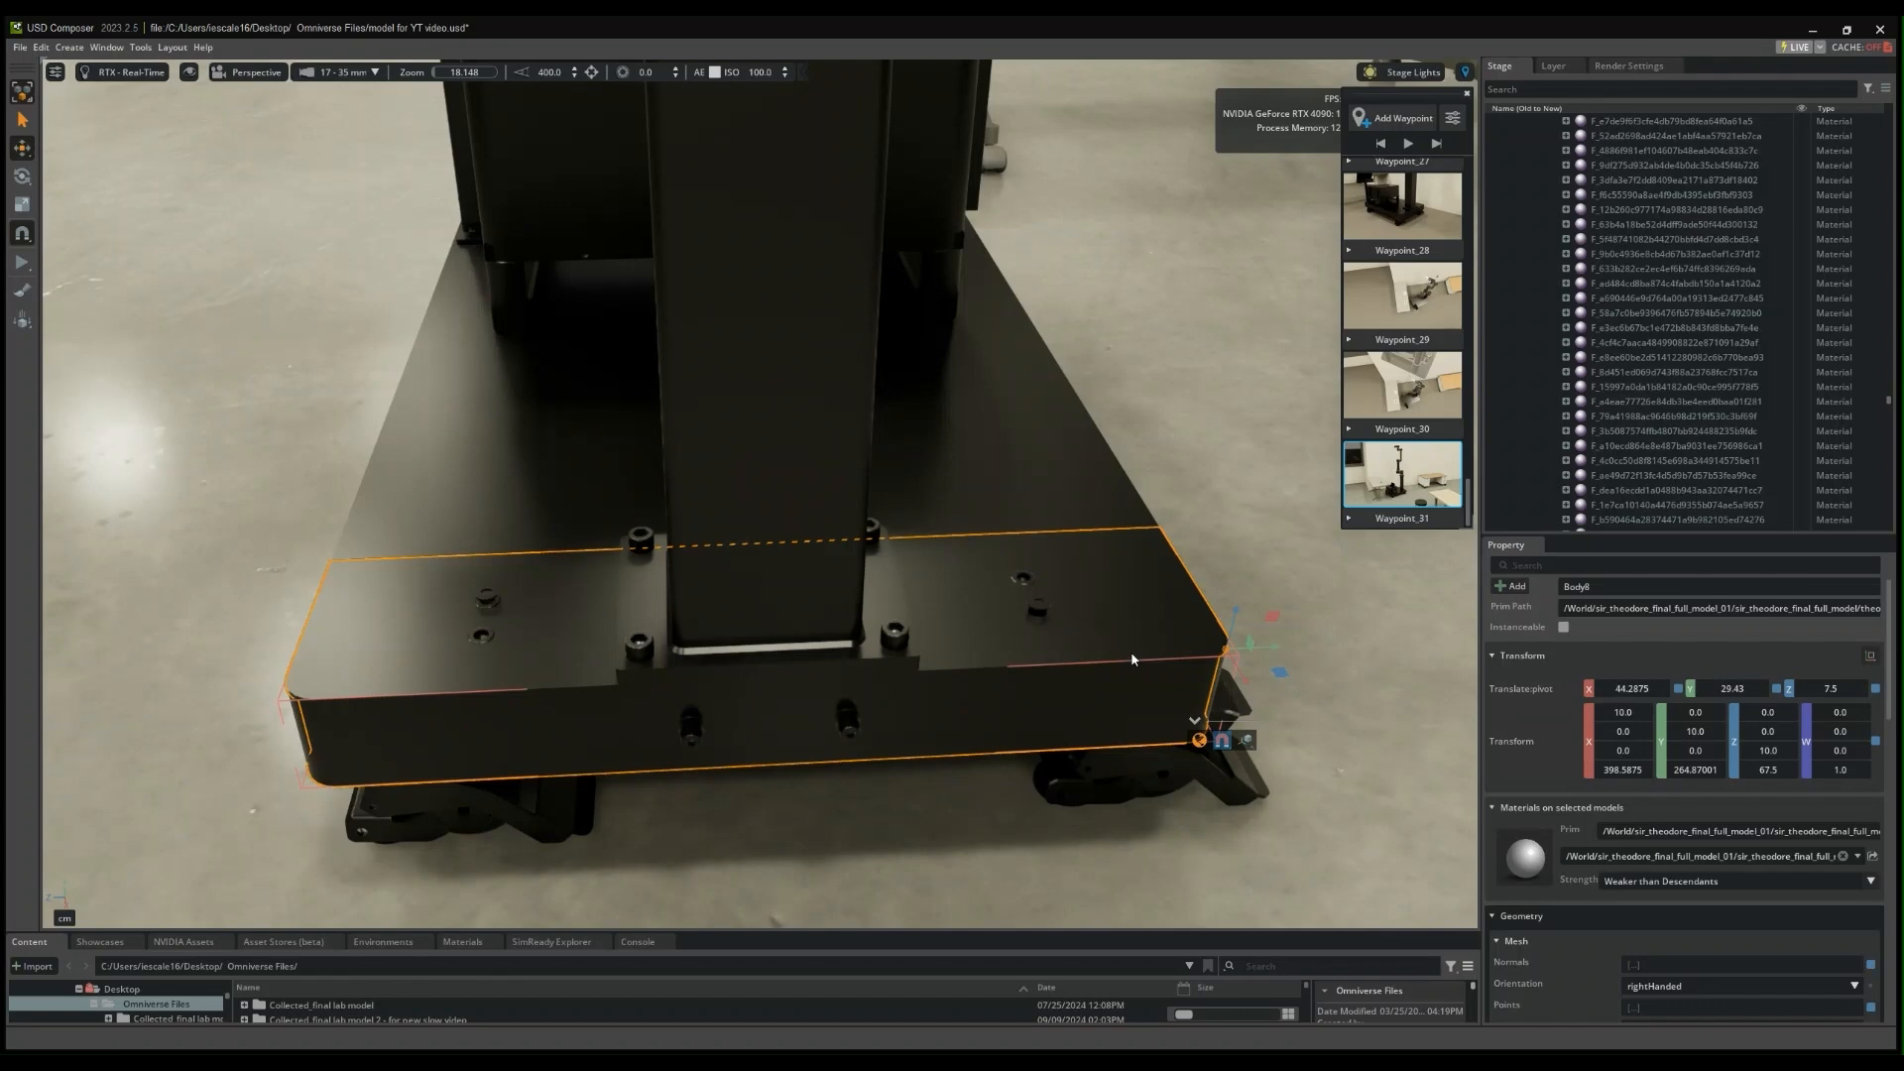
- Collapse the robot's hierarchy, select the entire sir_theodore_final_full_model_01, and open the Pivot Tool for it
right_drag(1180, 615, 1199, 712)
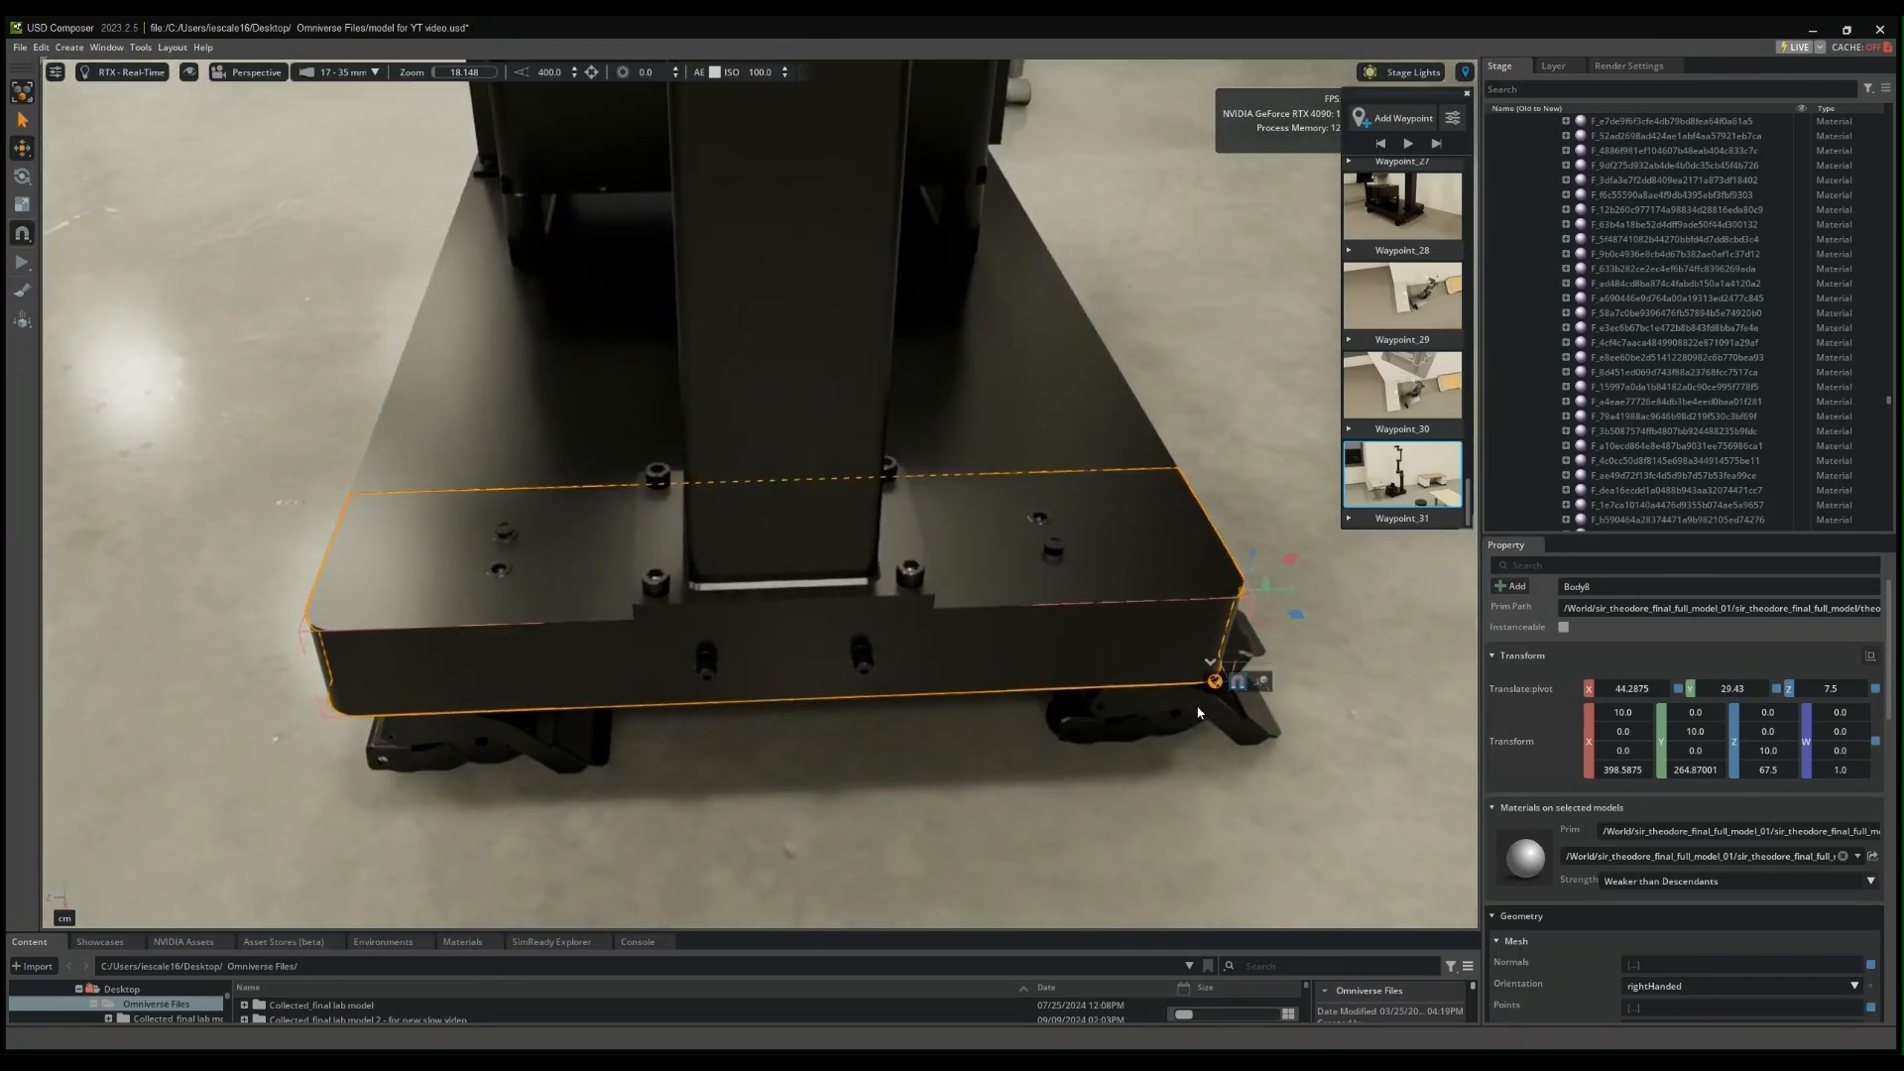
scroll(1505, 239, up, 6)
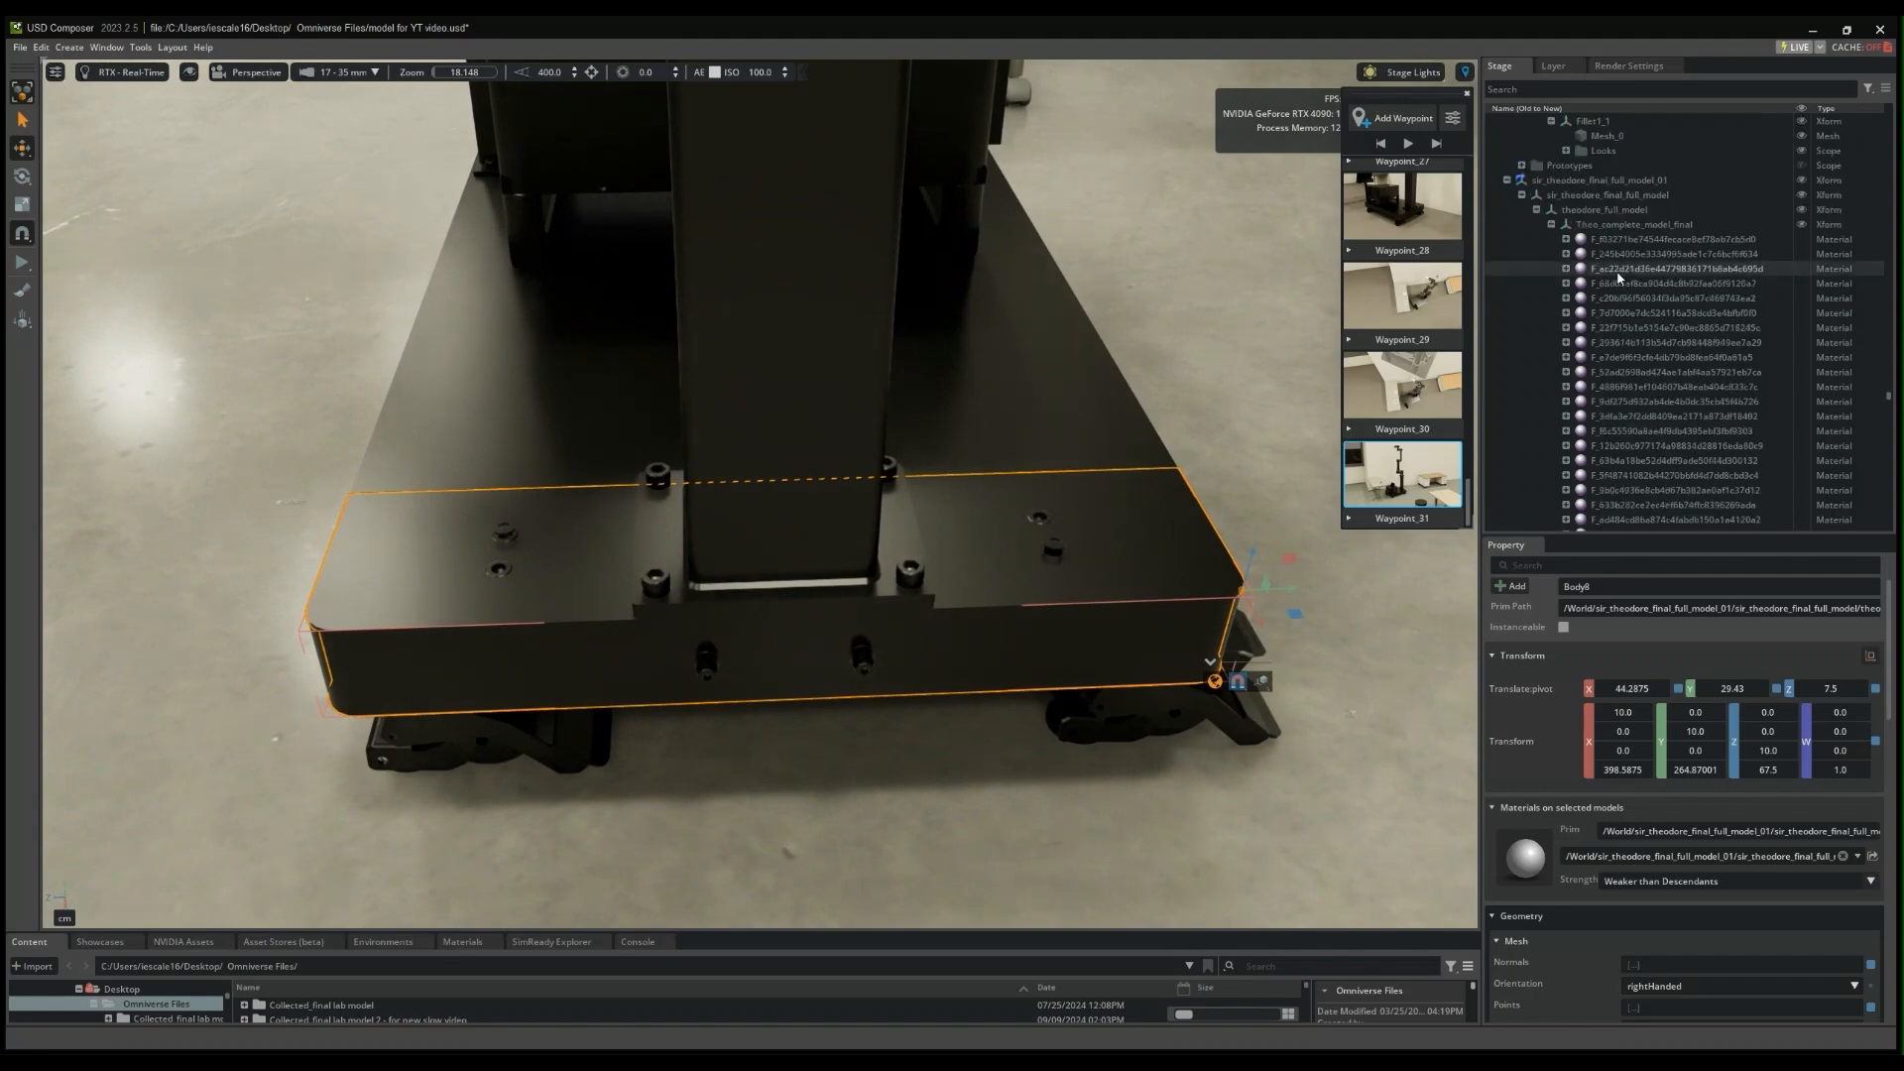
click(1507, 239)
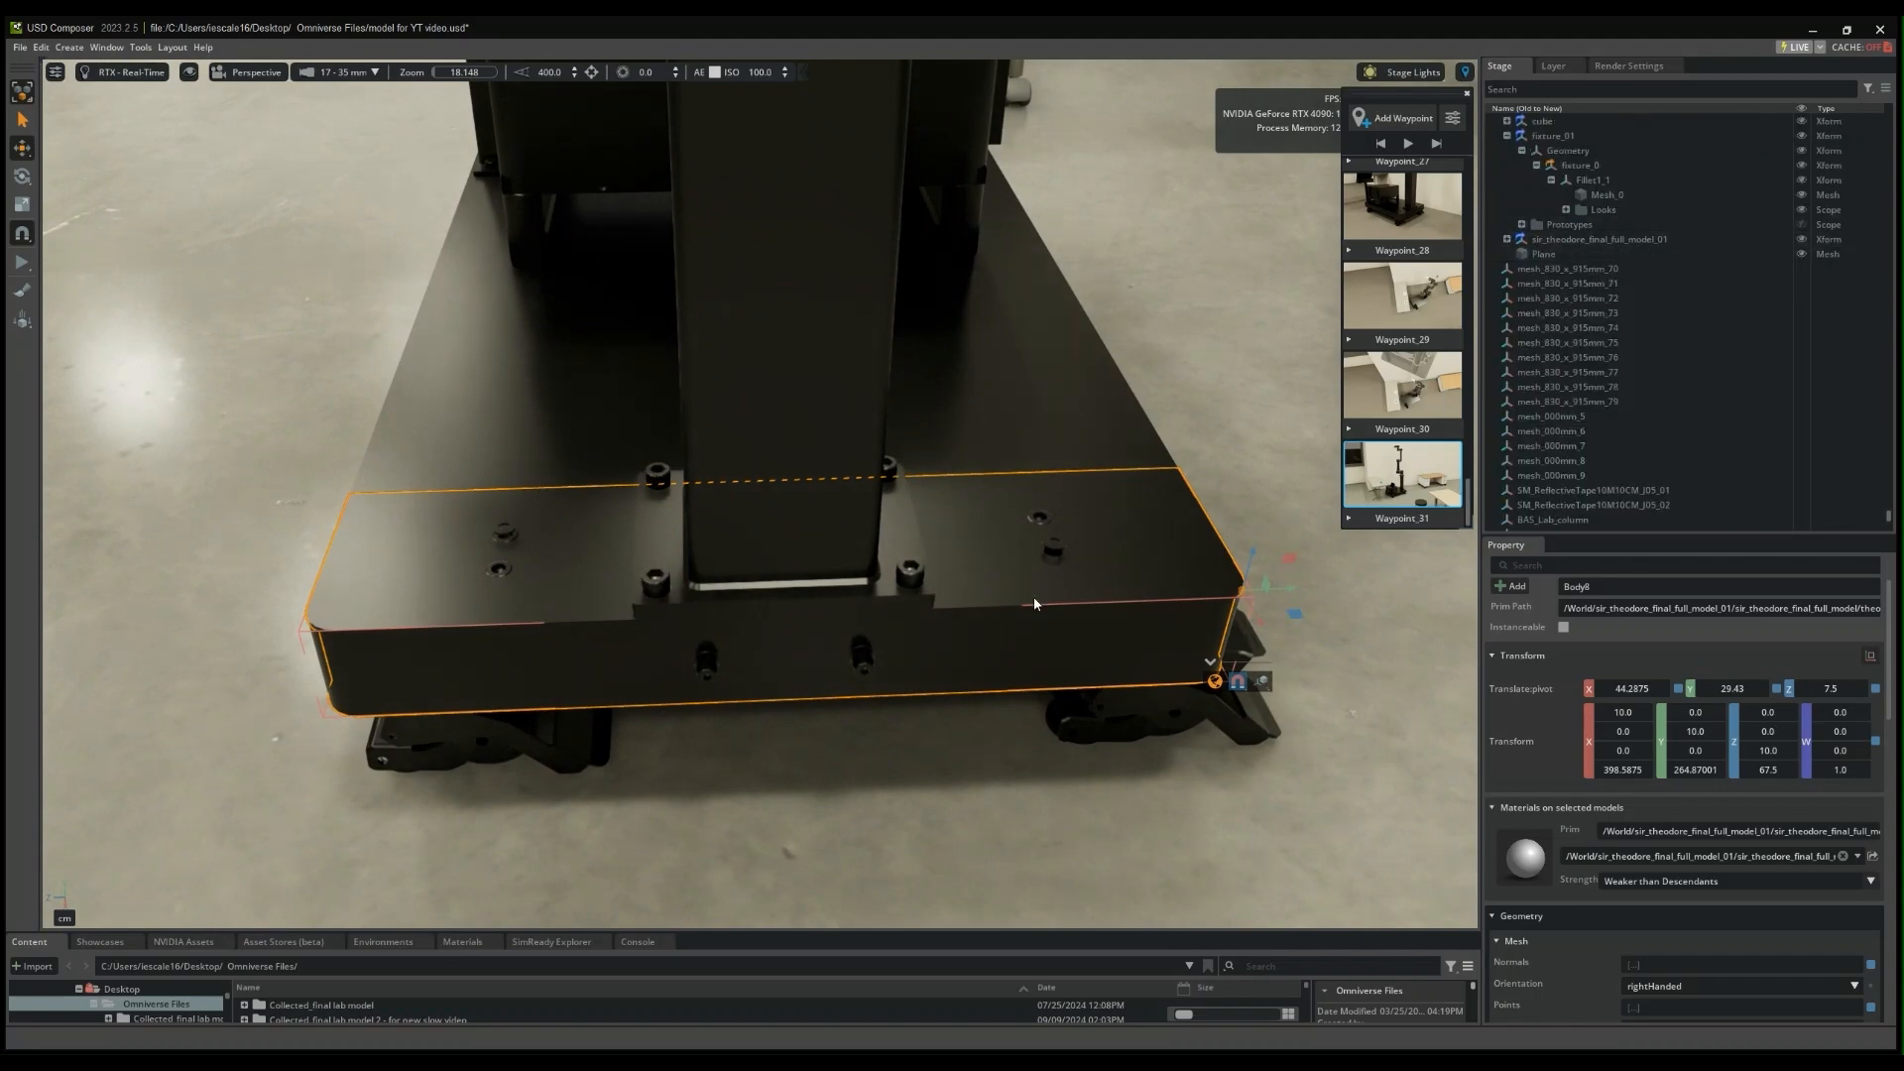
key(s)
right_drag(1027, 688, 1026, 688)
right_drag(821, 544, 824, 468)
click(720, 602)
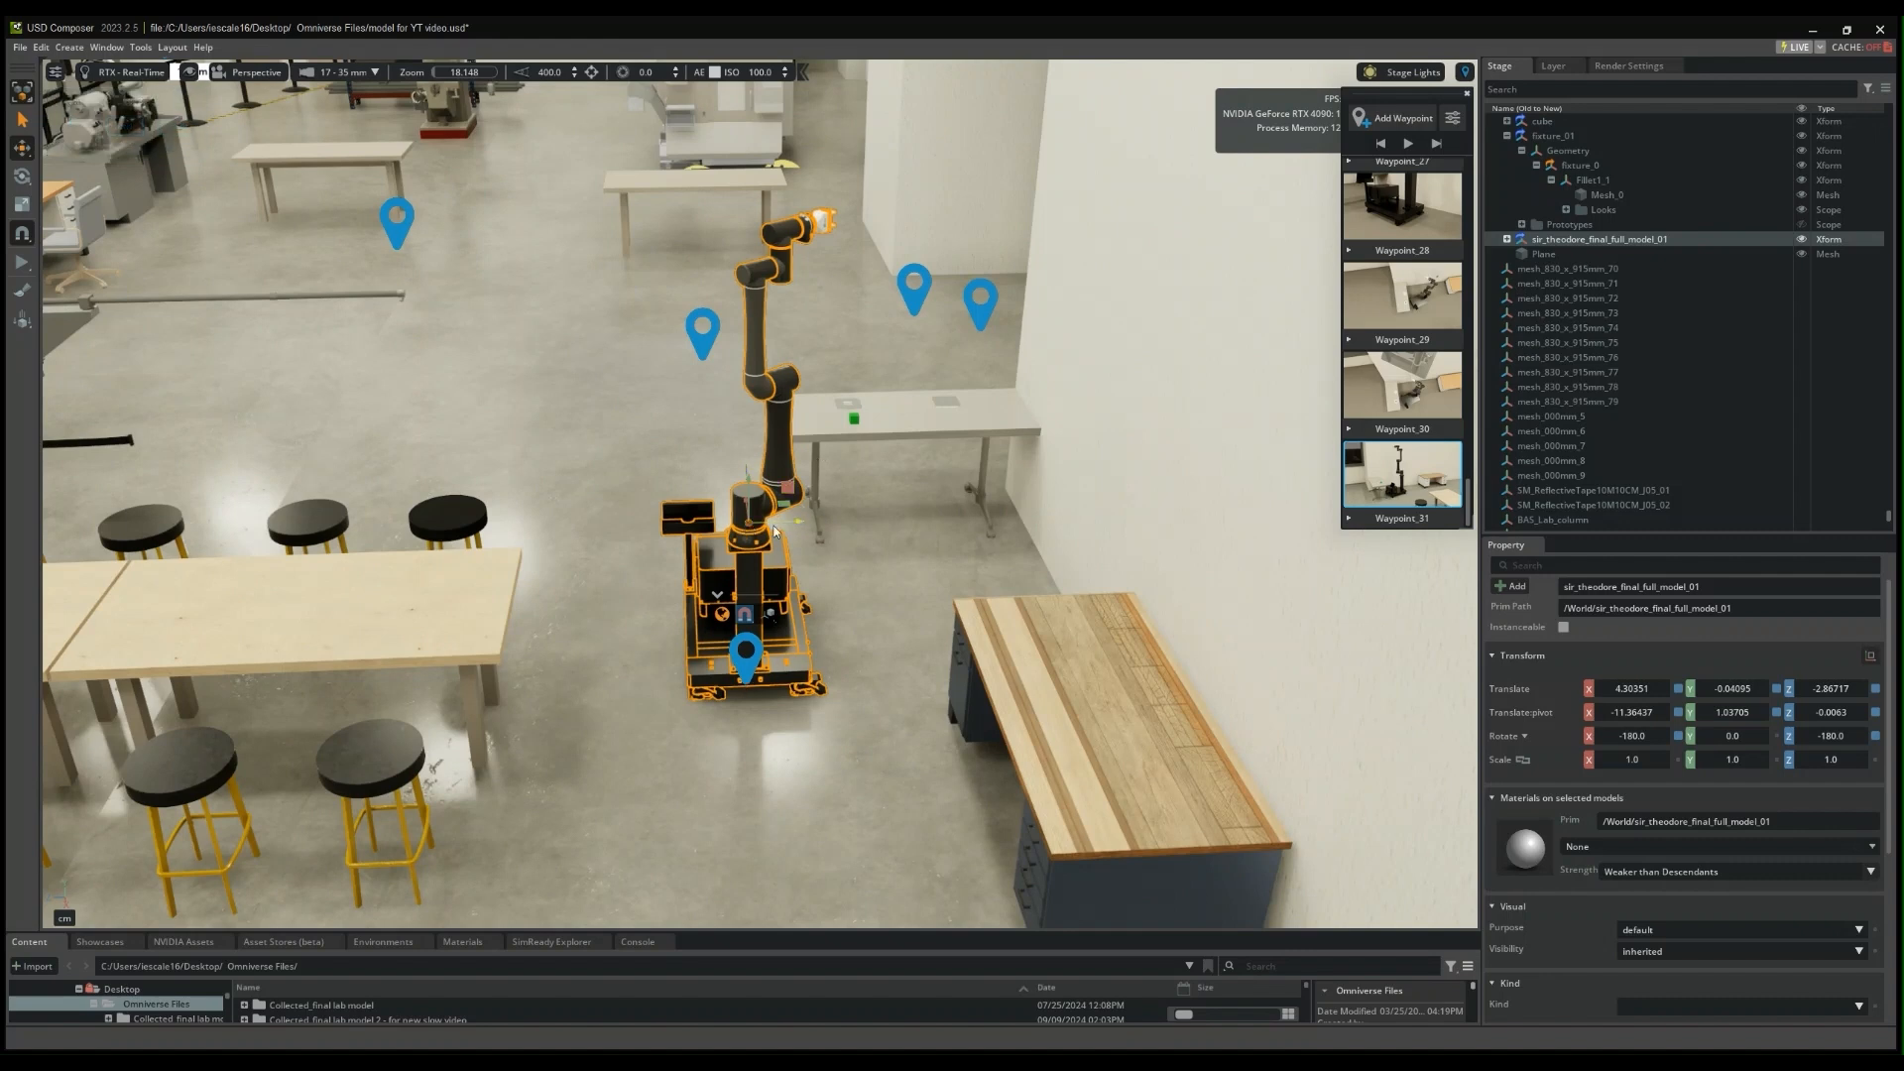
click(777, 623)
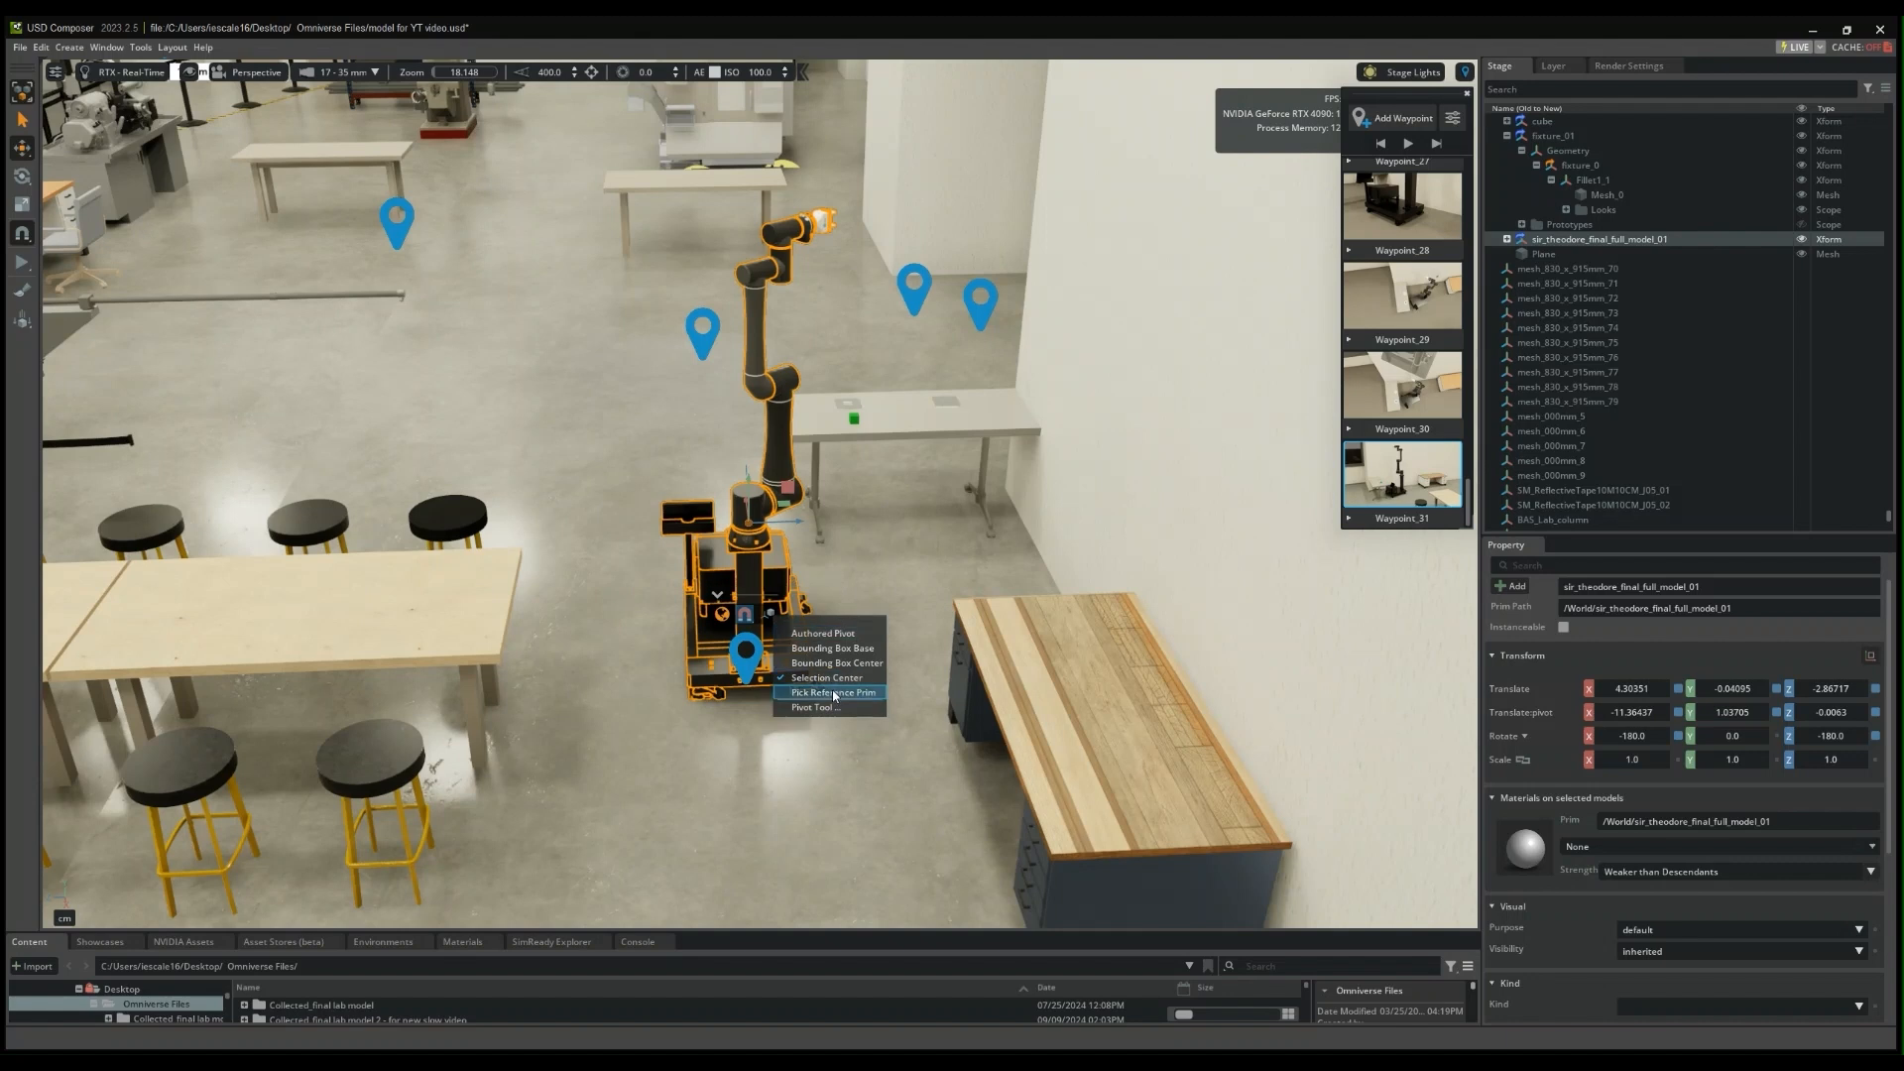
click(830, 699)
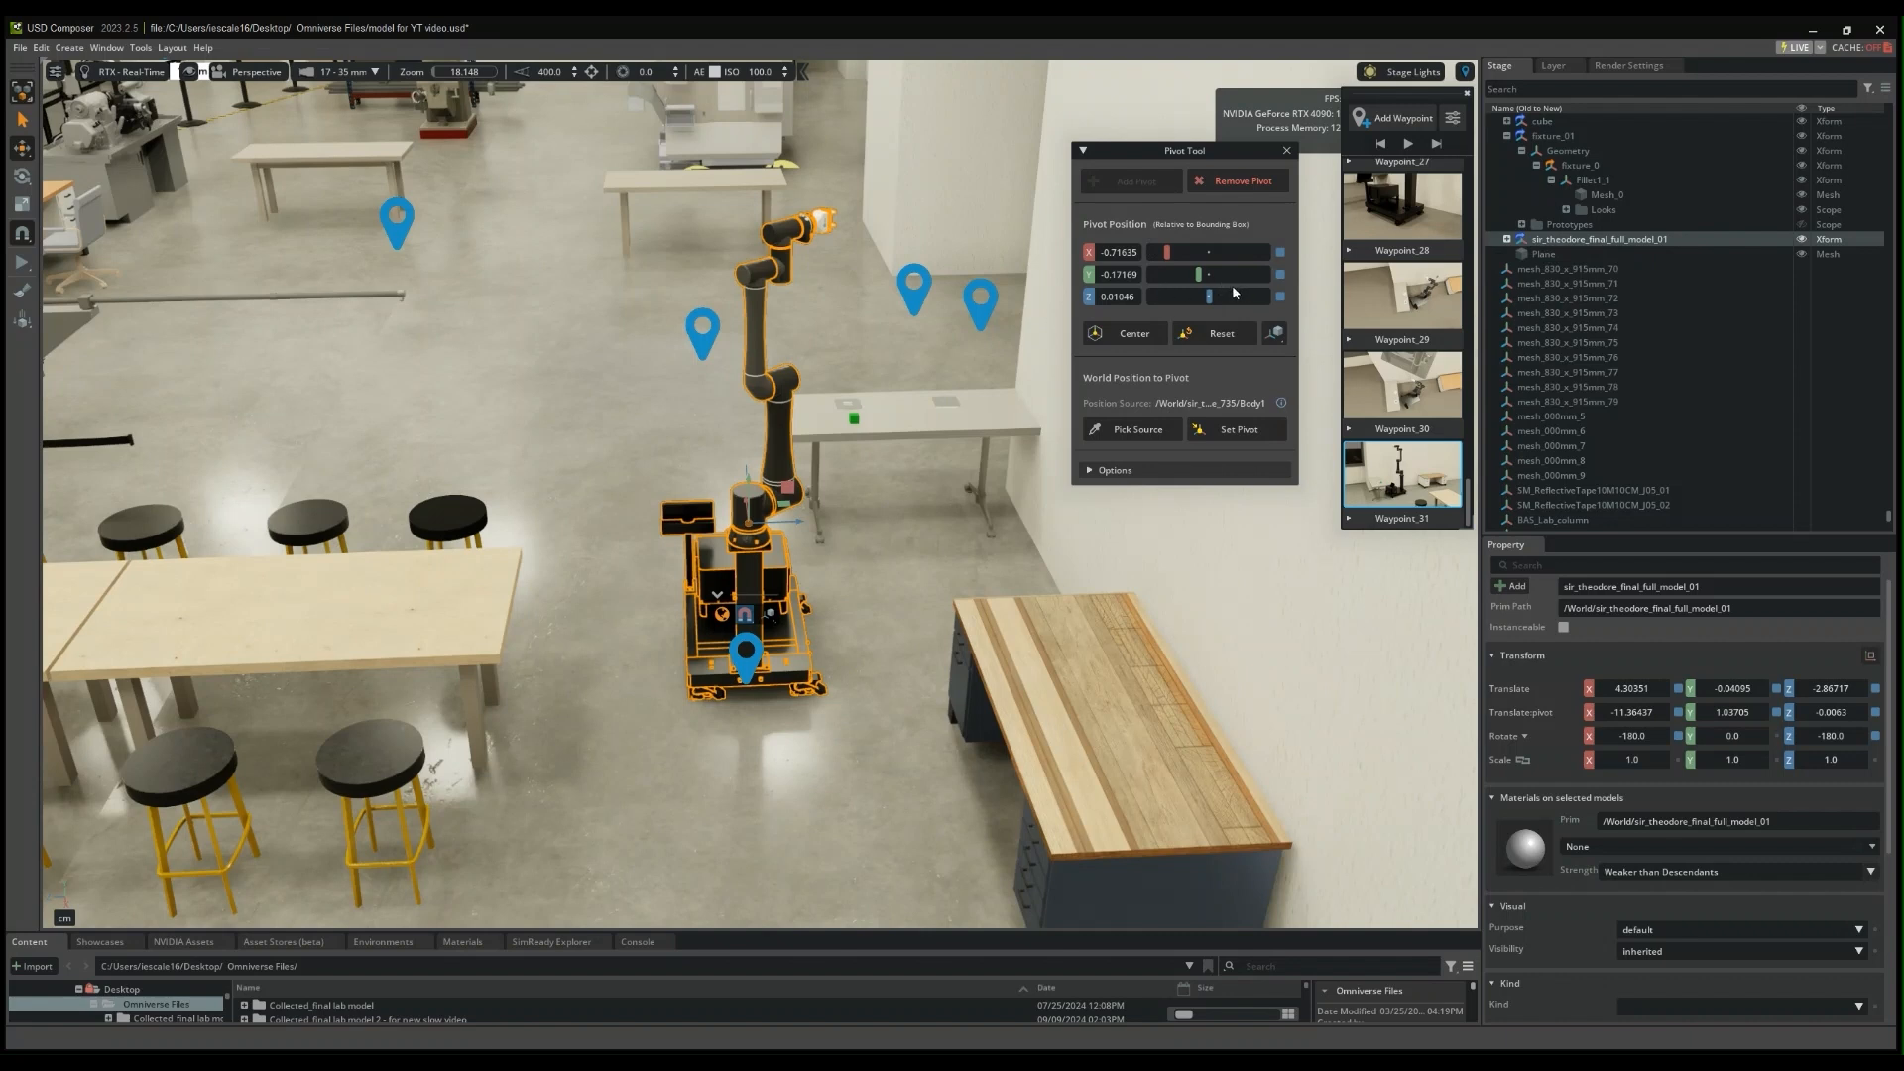
- Pick the robot's base plate as the world position source for the full model's pivot
click(1130, 436)
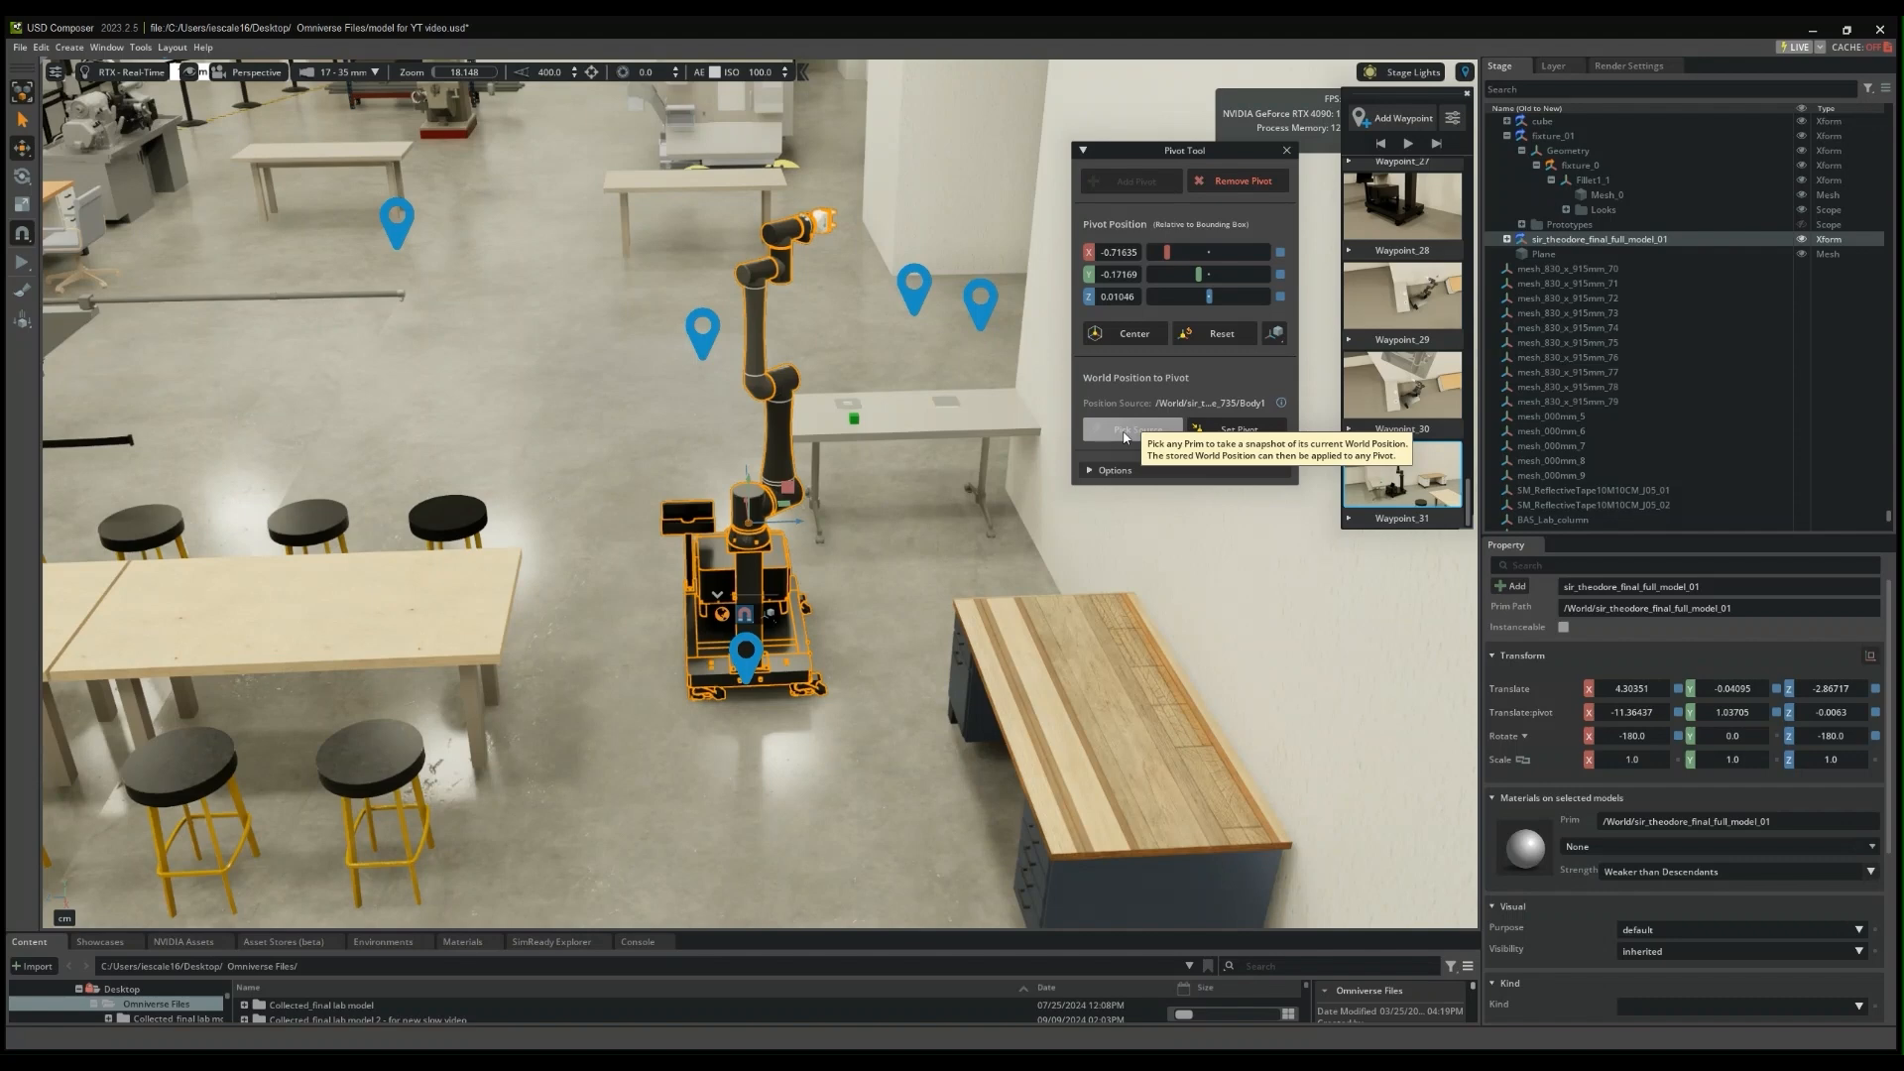
click(1125, 437)
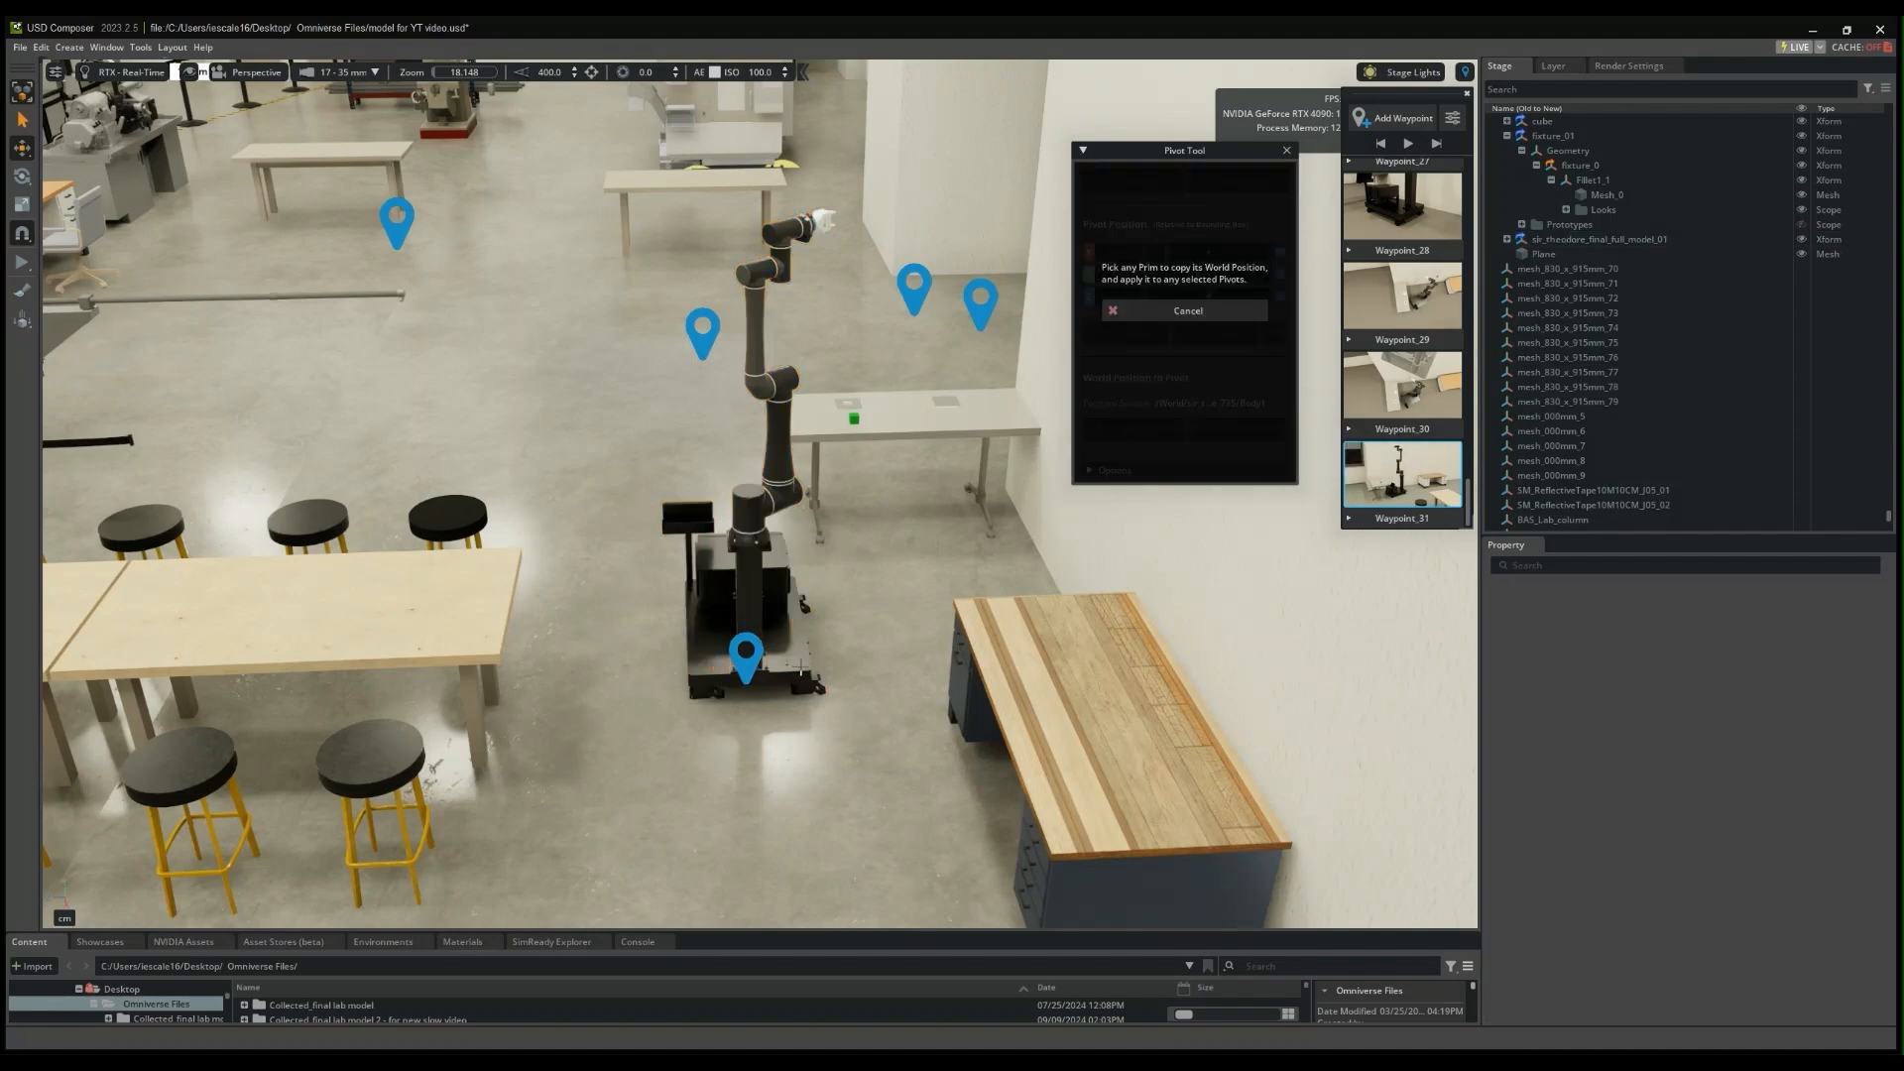
click(804, 674)
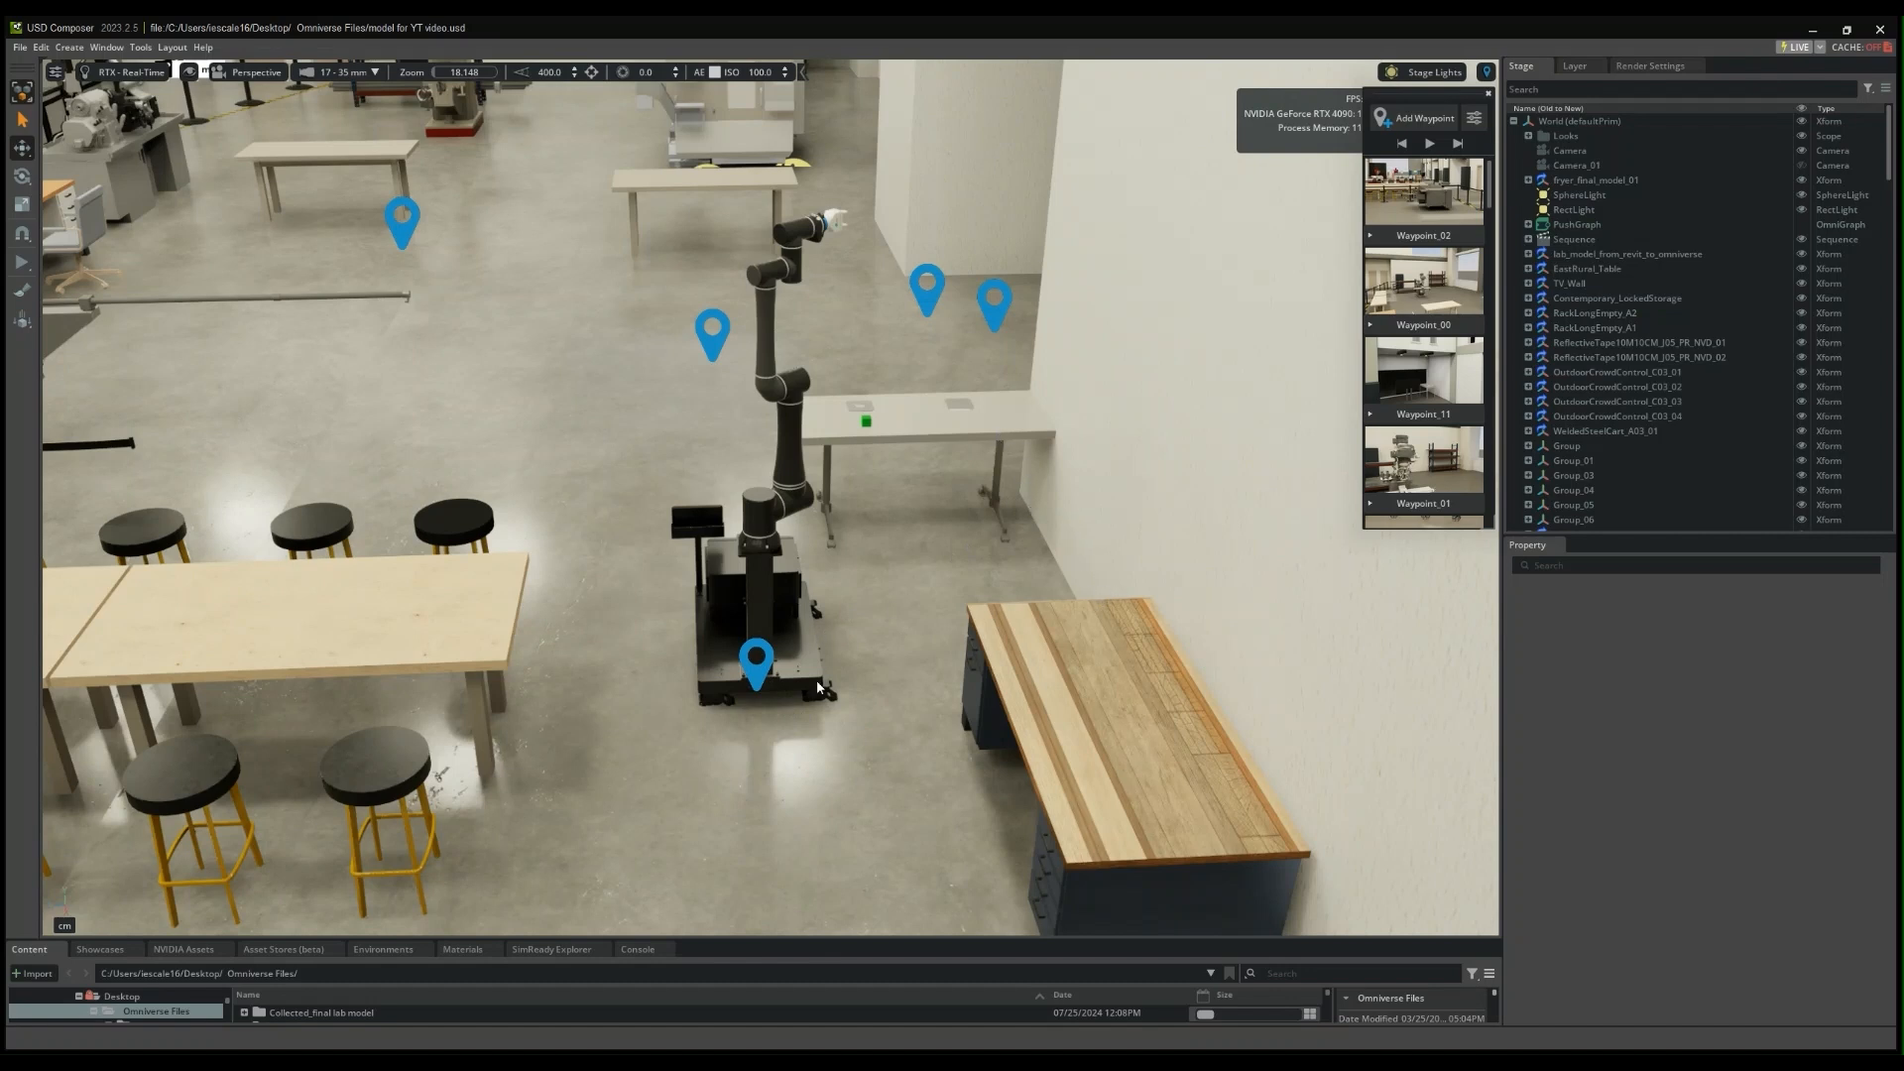
- Select the entire sir_theodore_final_full_model_01 and enable edge, surface and vertex snapping
click(781, 621)
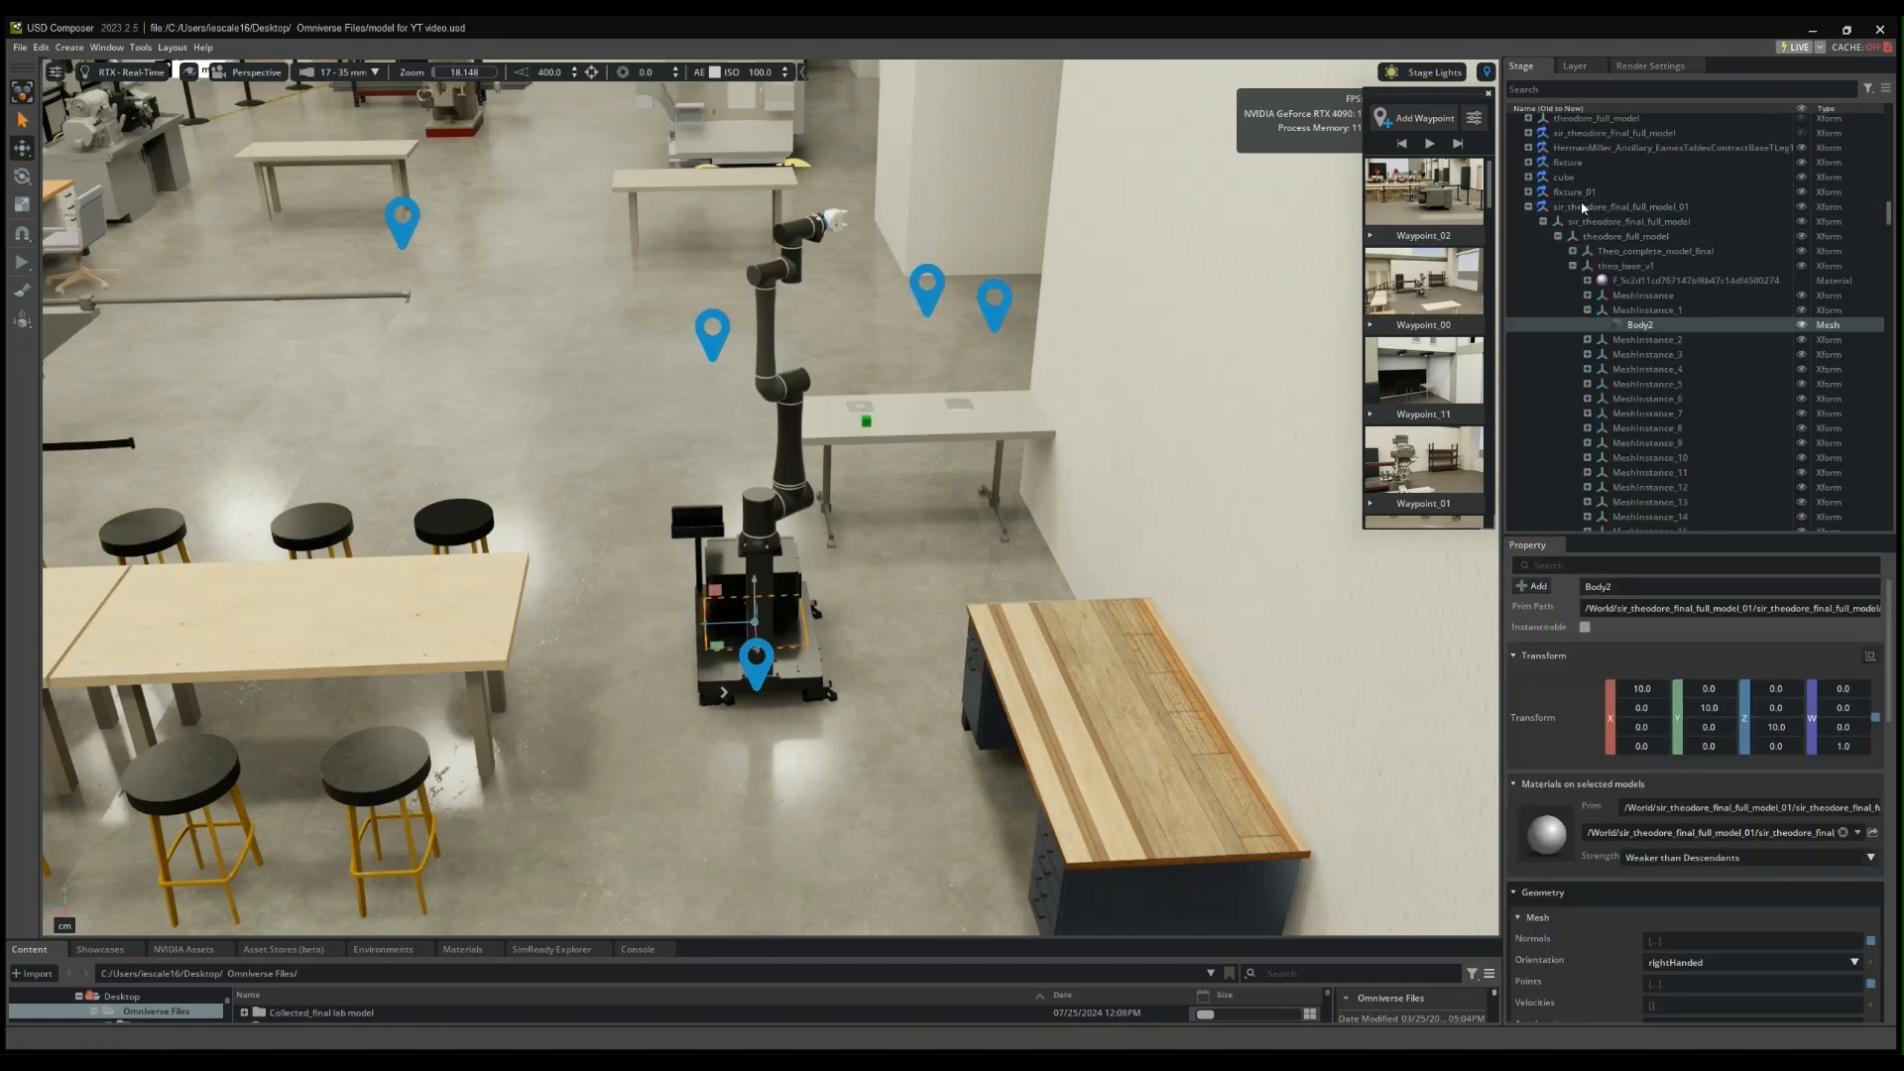
click(1587, 207)
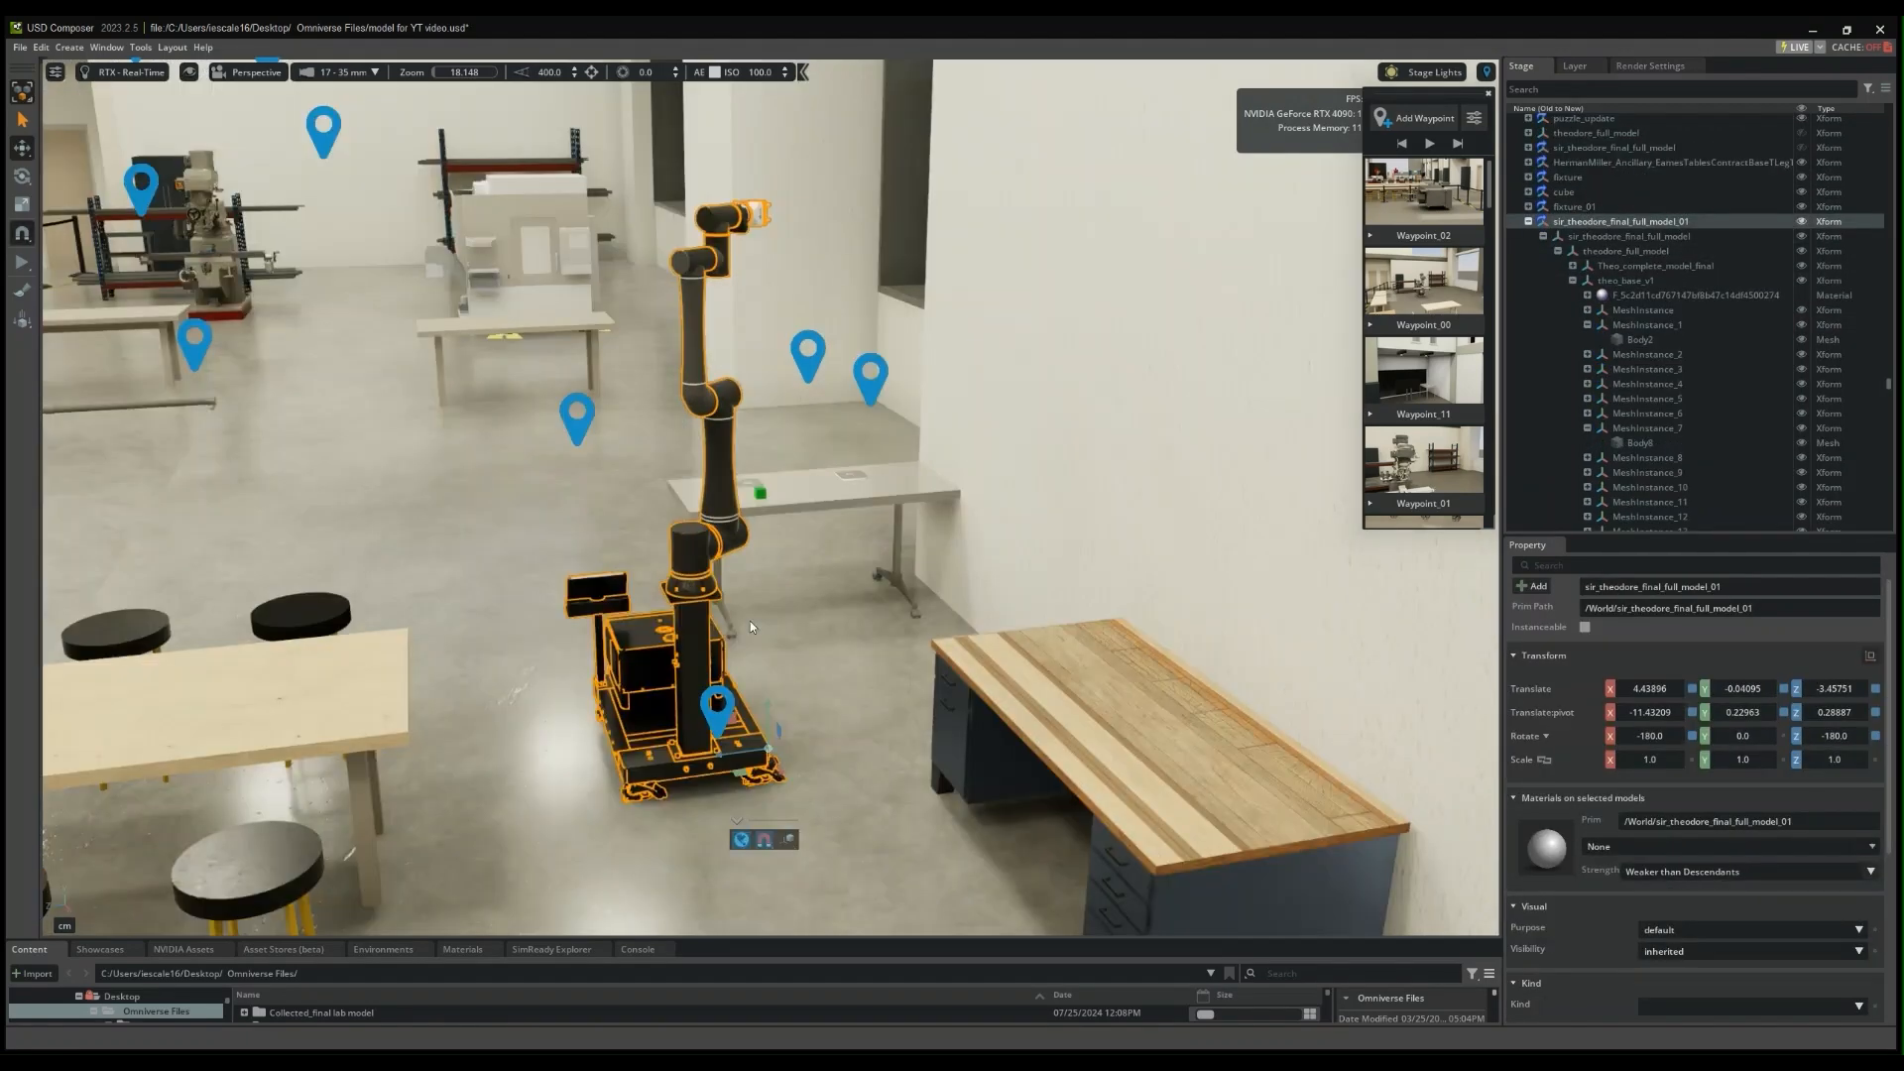
click(766, 846)
click(763, 843)
right_click(763, 843)
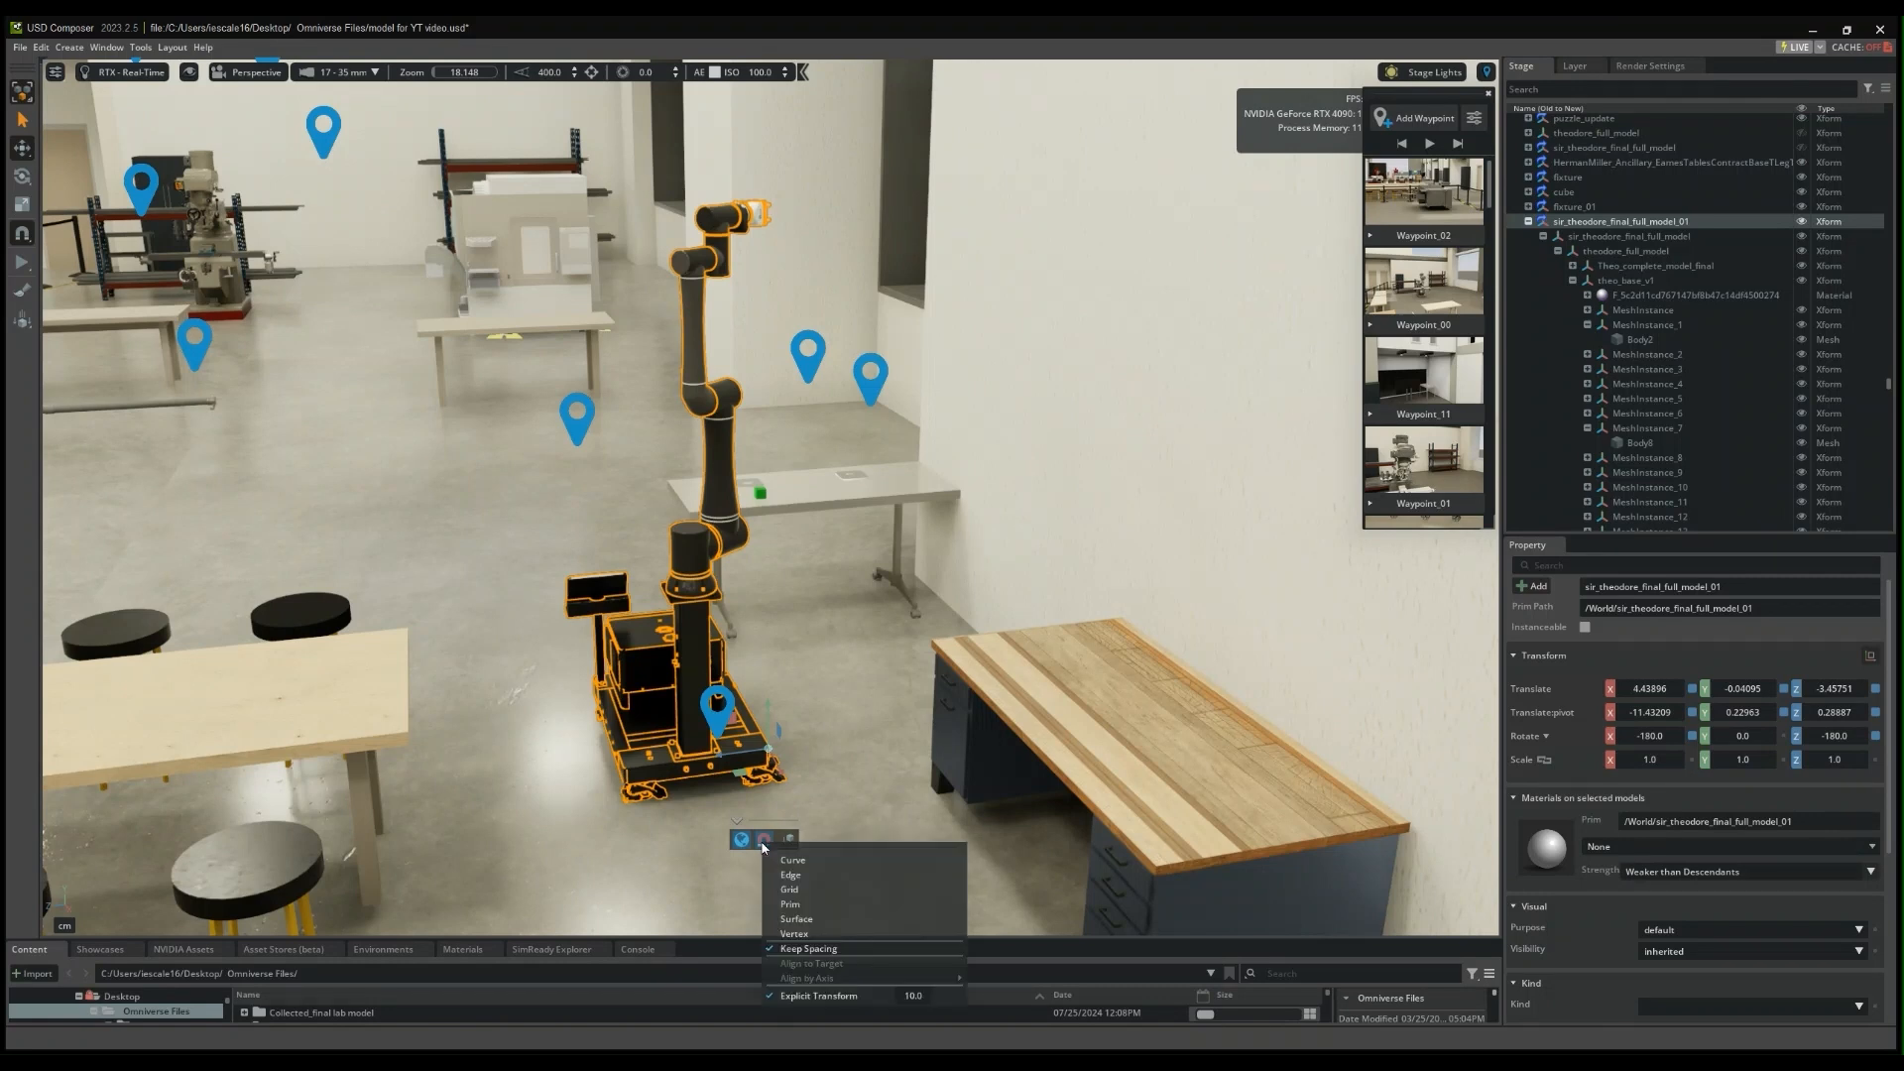
click(805, 876)
click(797, 919)
click(798, 934)
- Move the robot model by its pivot and snap it to the wall's floor corner beside the white table
click(767, 751)
drag(766, 751, 873, 827)
click(877, 389)
right_drag(878, 615, 960, 836)
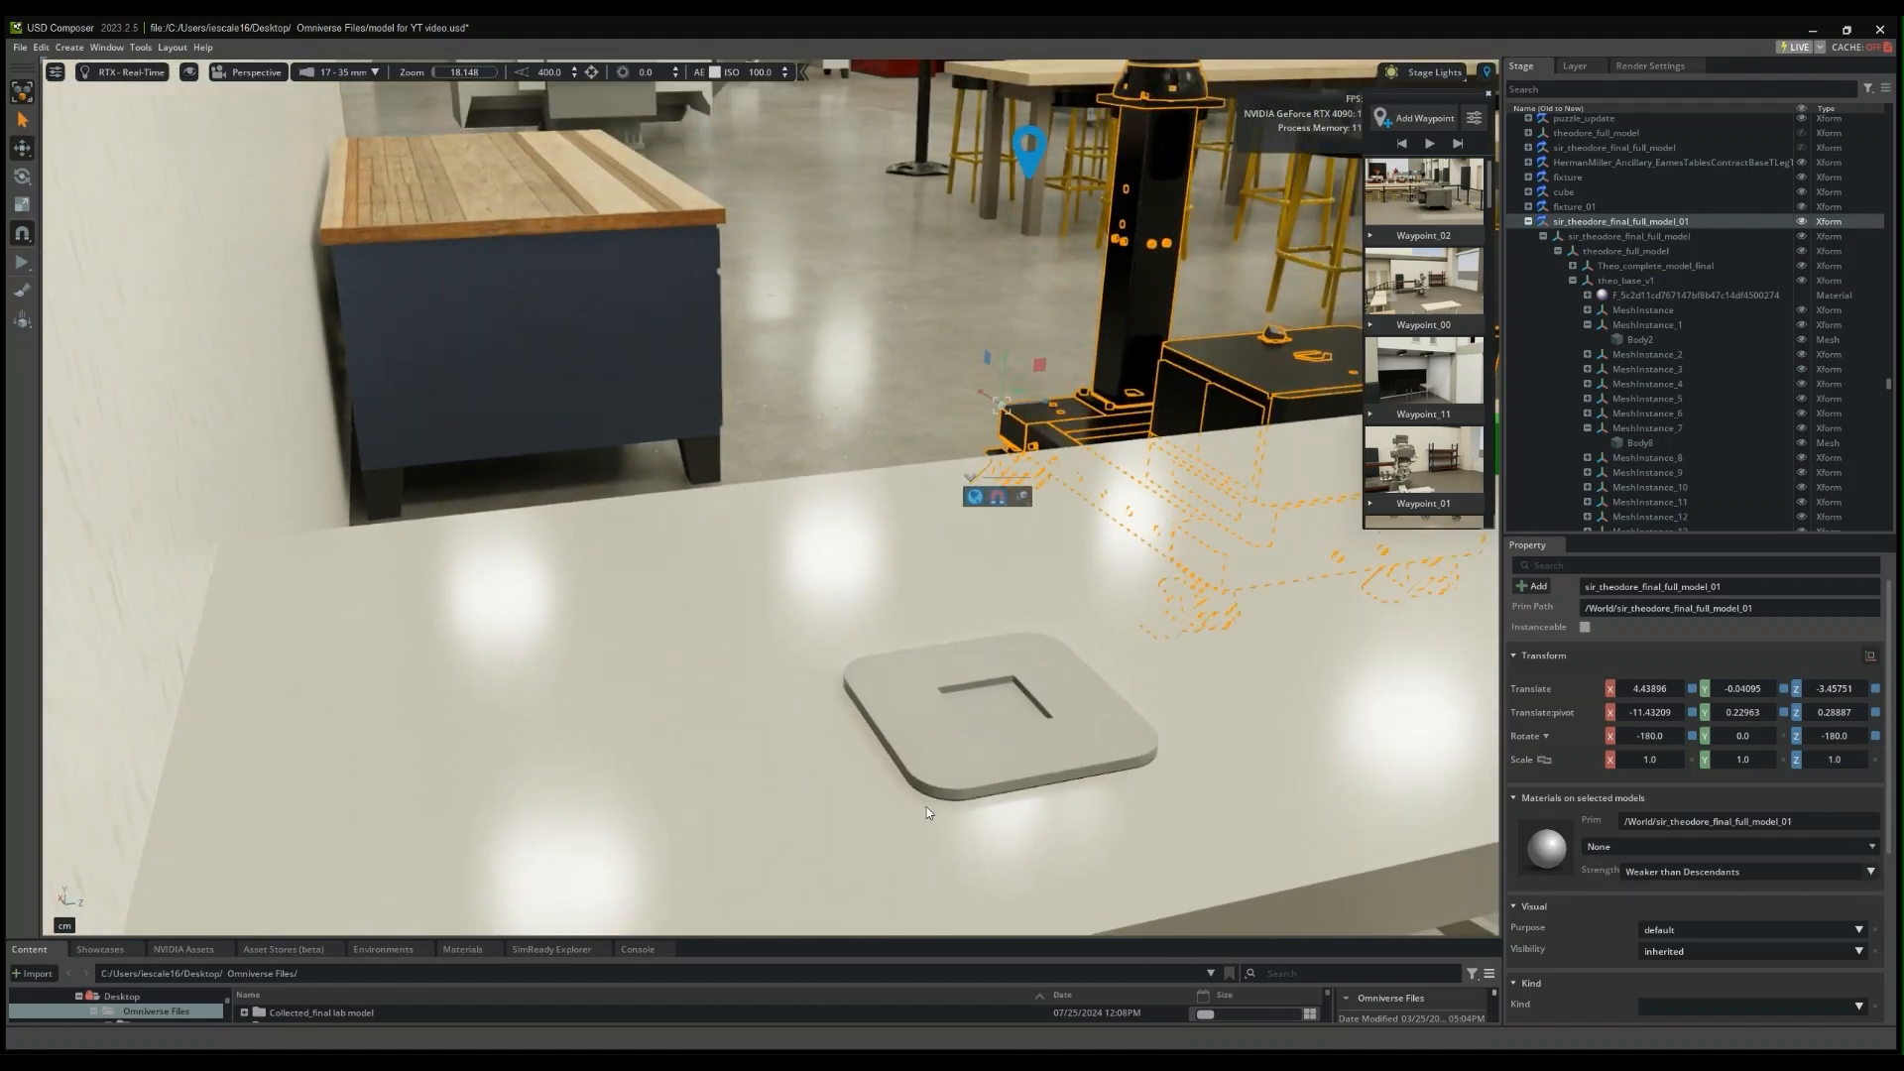
scroll(926, 812, up, 5)
scroll(923, 813, down, 8)
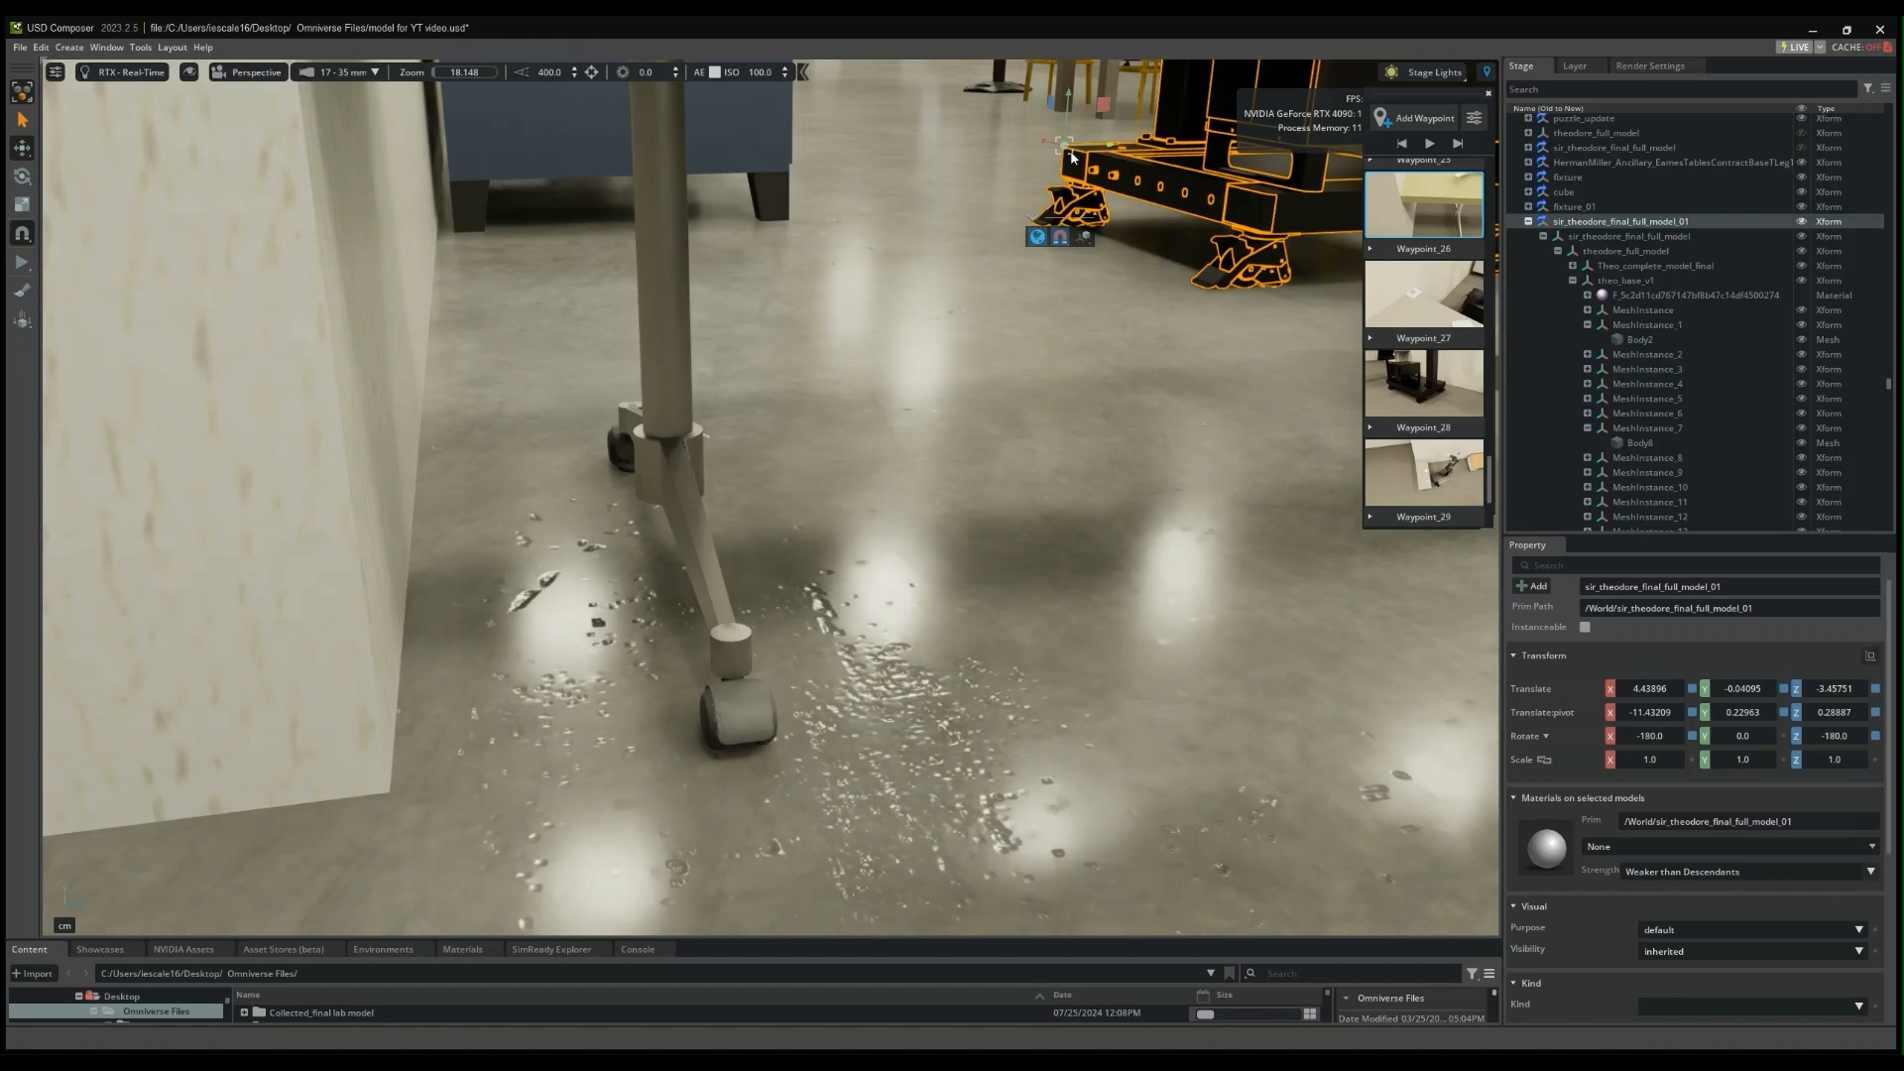
drag(1066, 150, 386, 793)
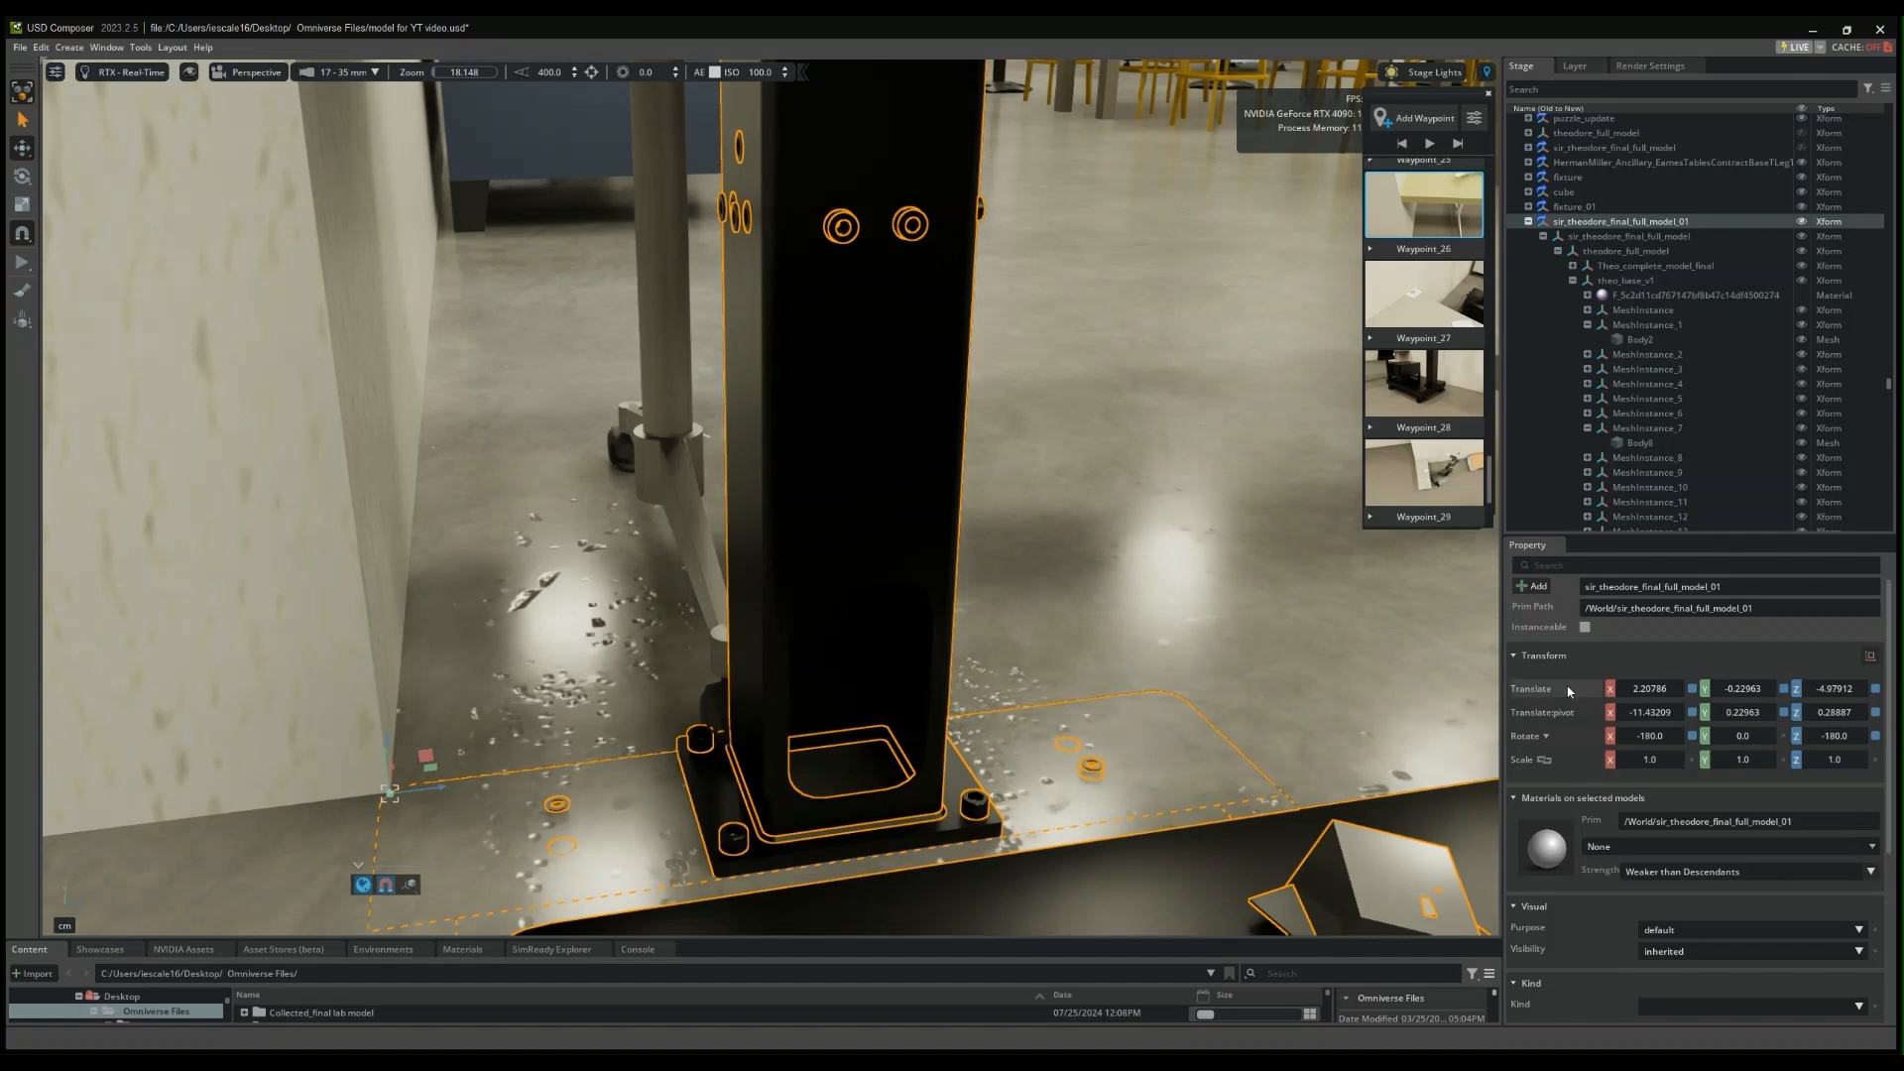
- Set the robot model's Y translation to -0.04095
double_click(1748, 691)
text(-0.)
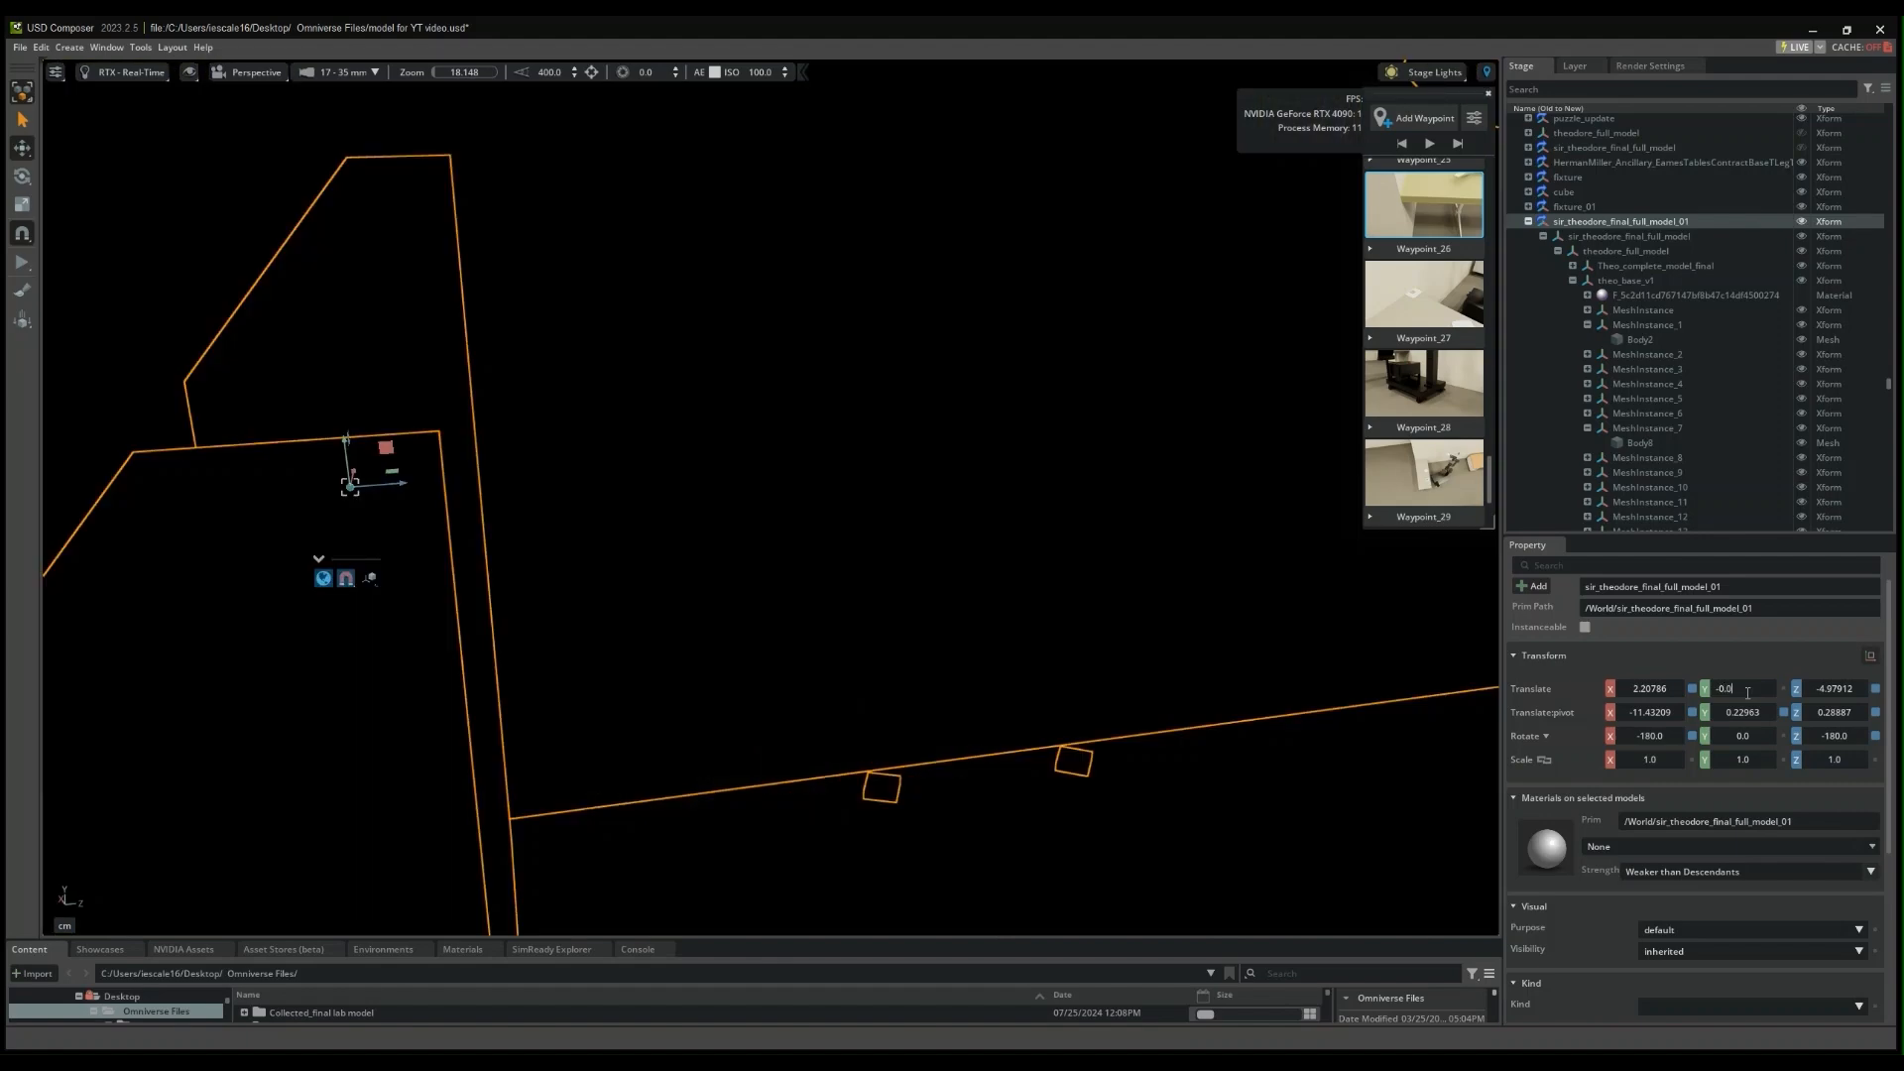
text(0409)
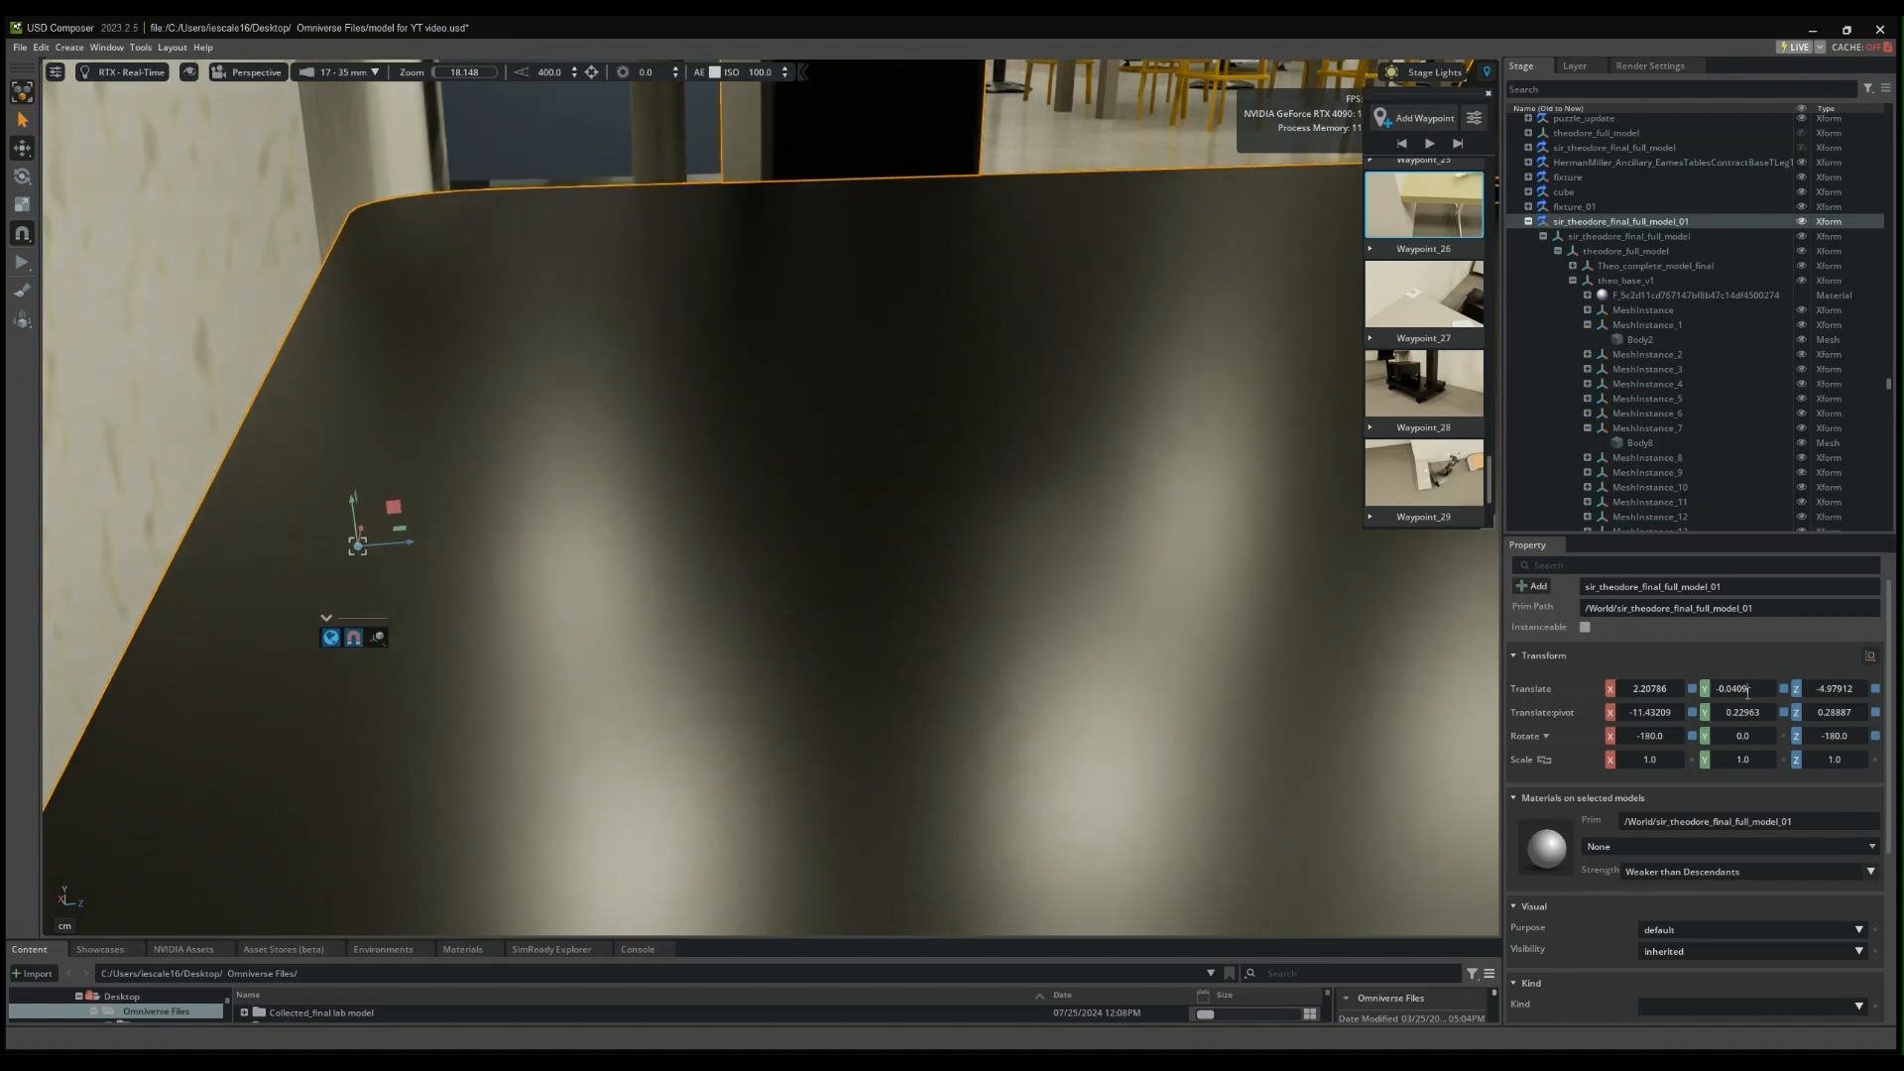
text(6)
key(BackSpace)
text(5)
key(Return)
- Set the robot model's X translation to 3.76986 to offset it from the wall corner
scroll(754, 548, up, 5)
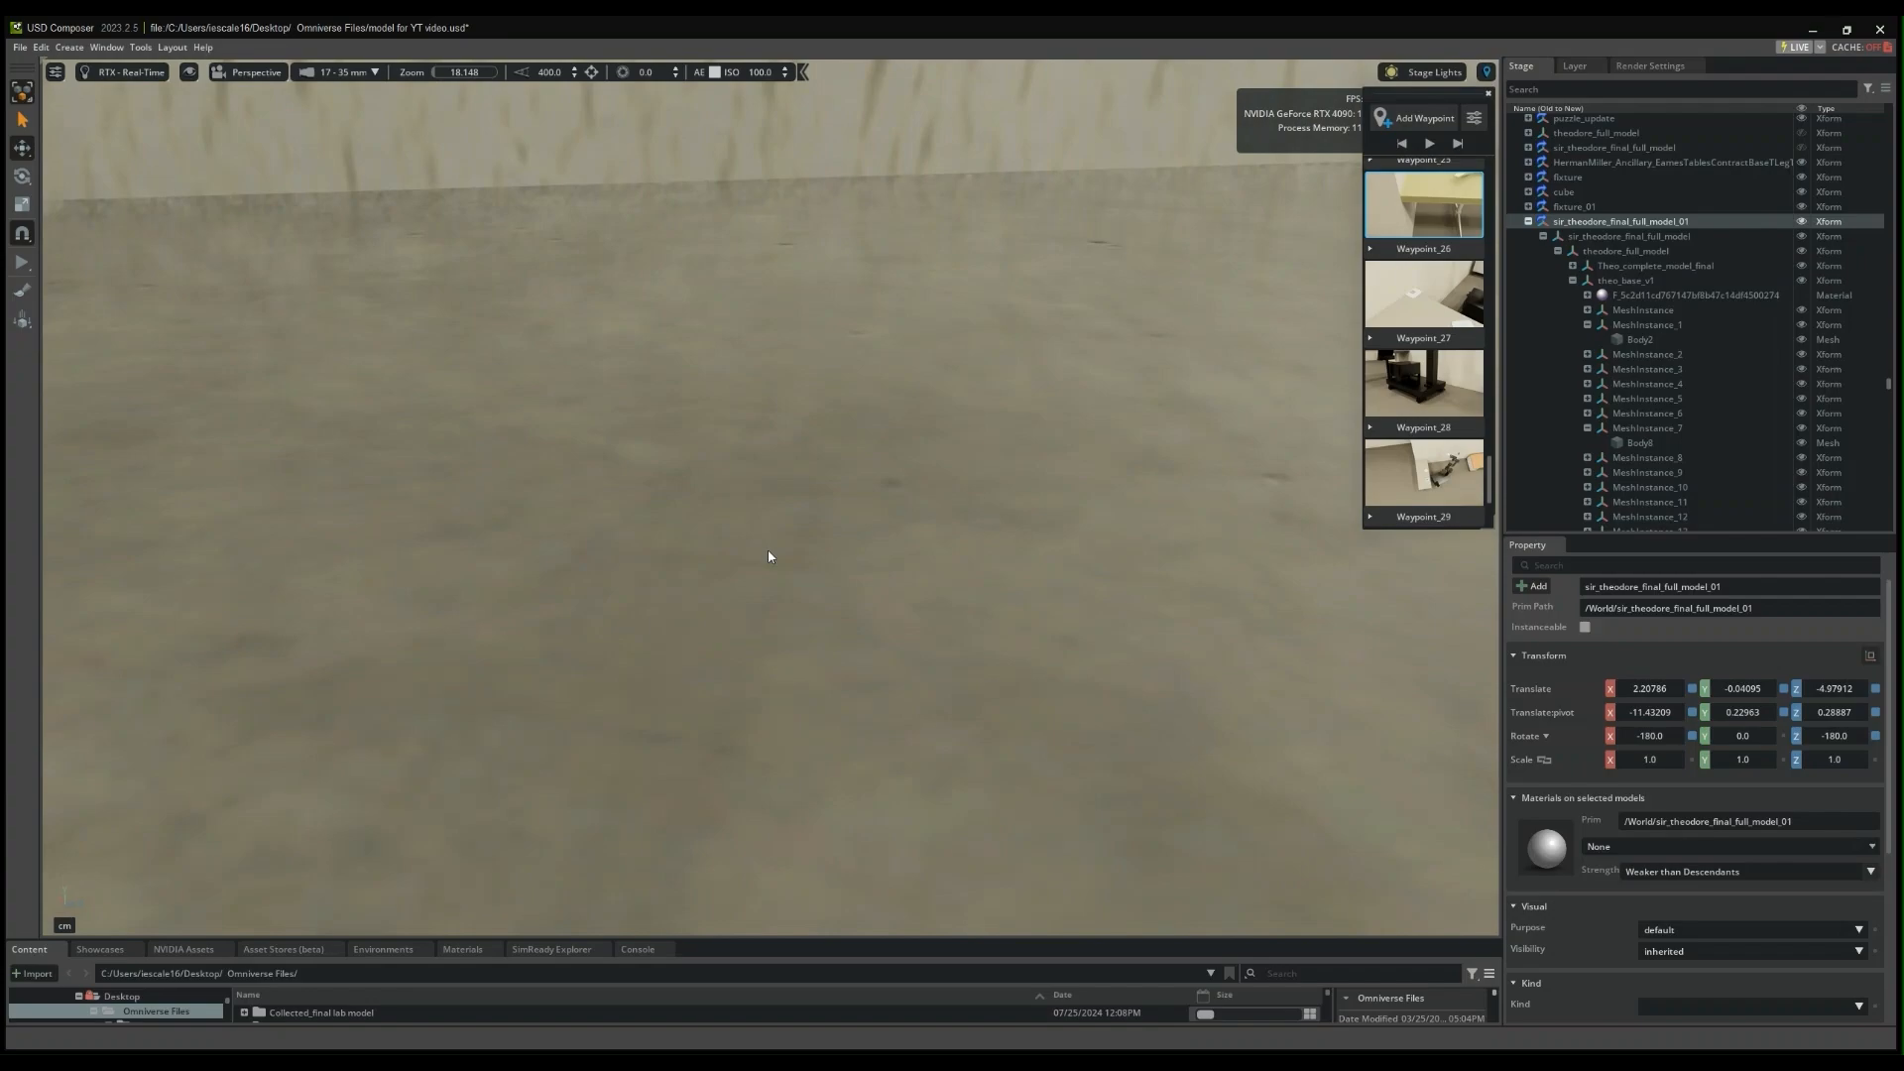
scroll(758, 557, down, 6)
scroll(759, 557, up, 8)
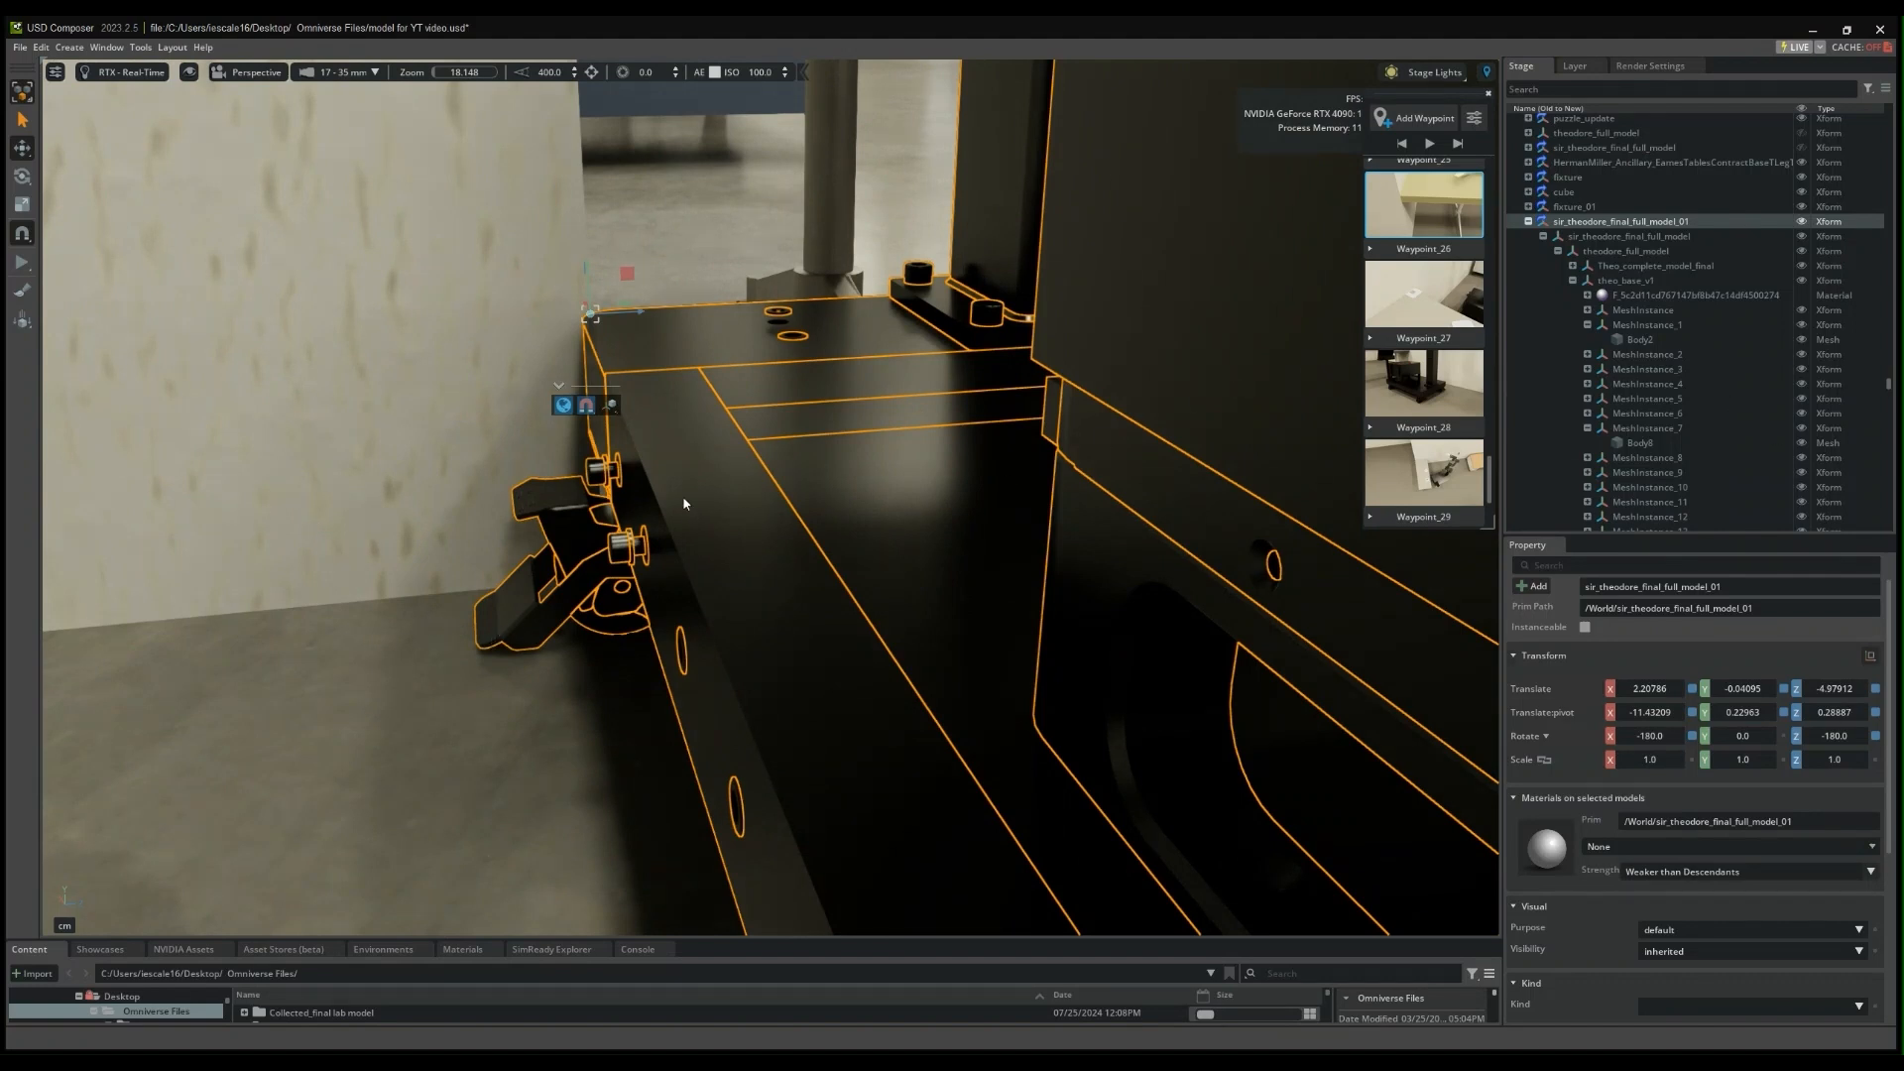
double_click(1659, 689)
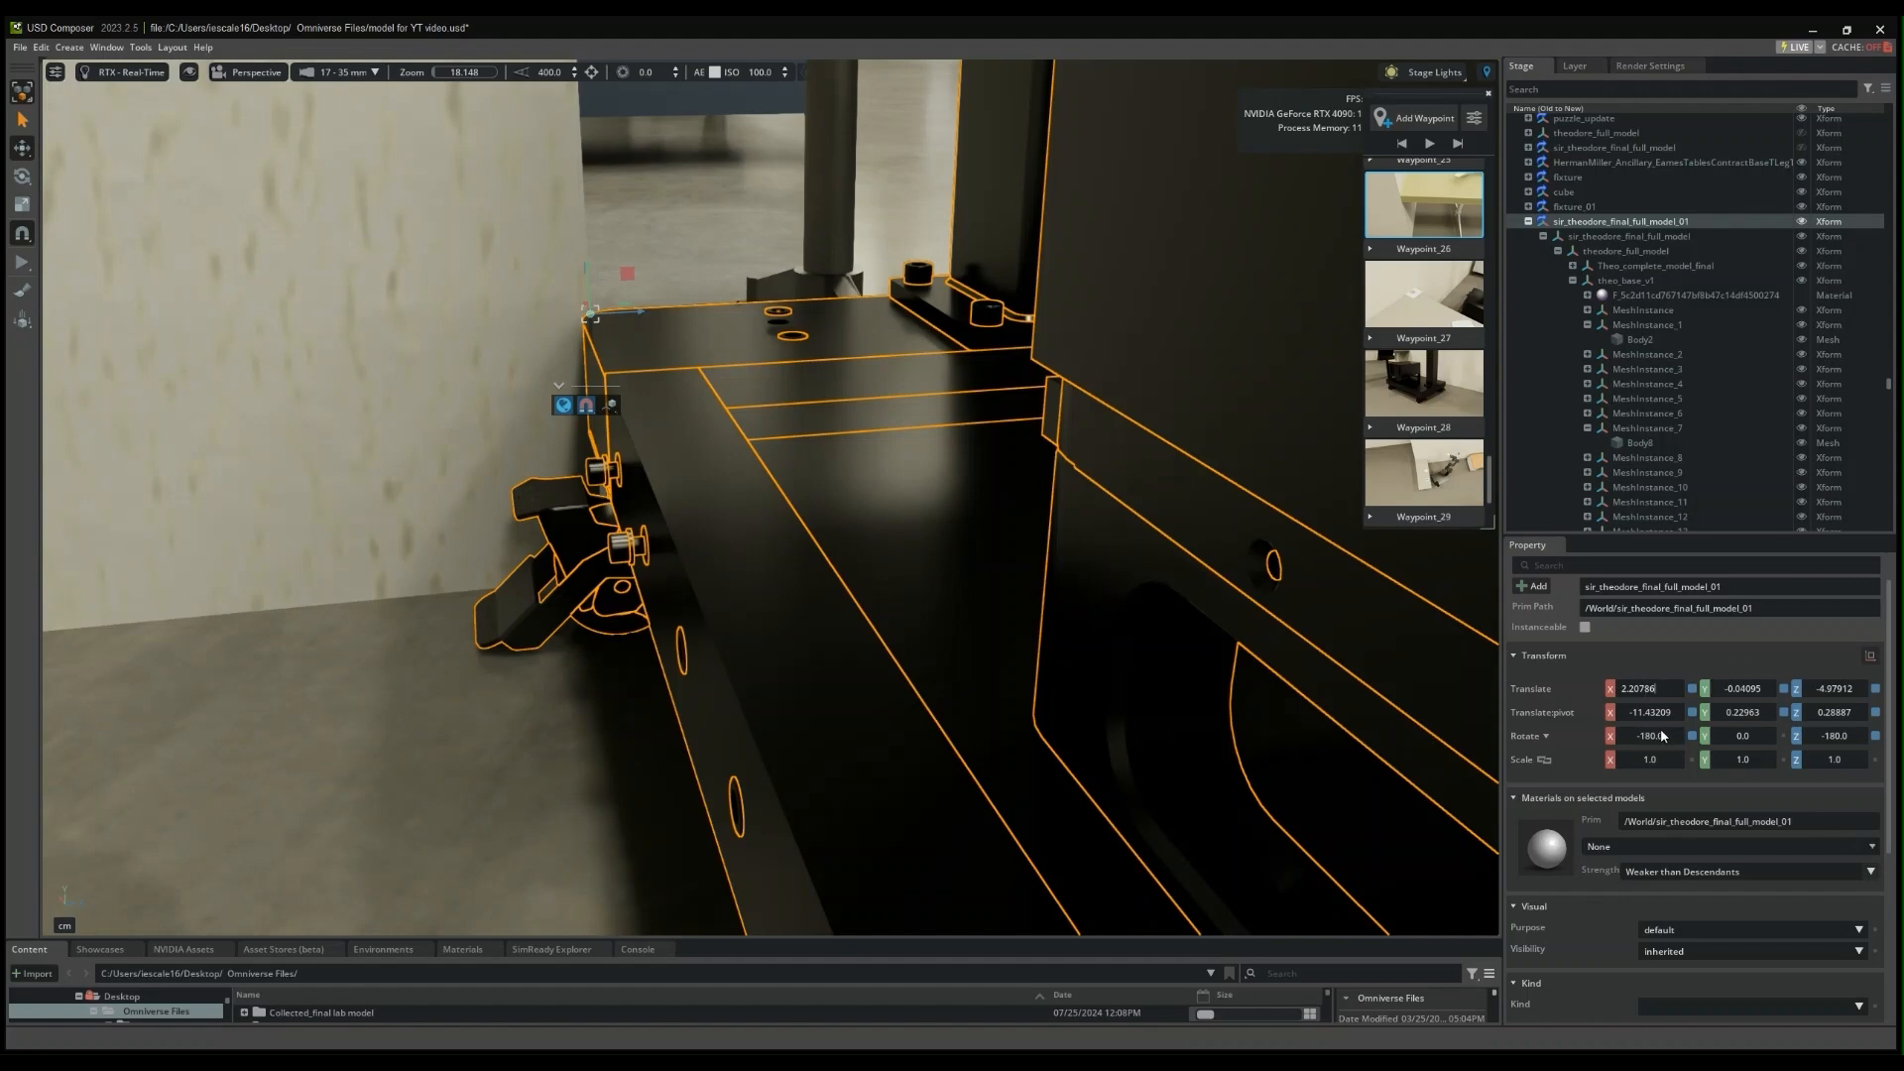
double_click(1663, 687)
text(3.76)
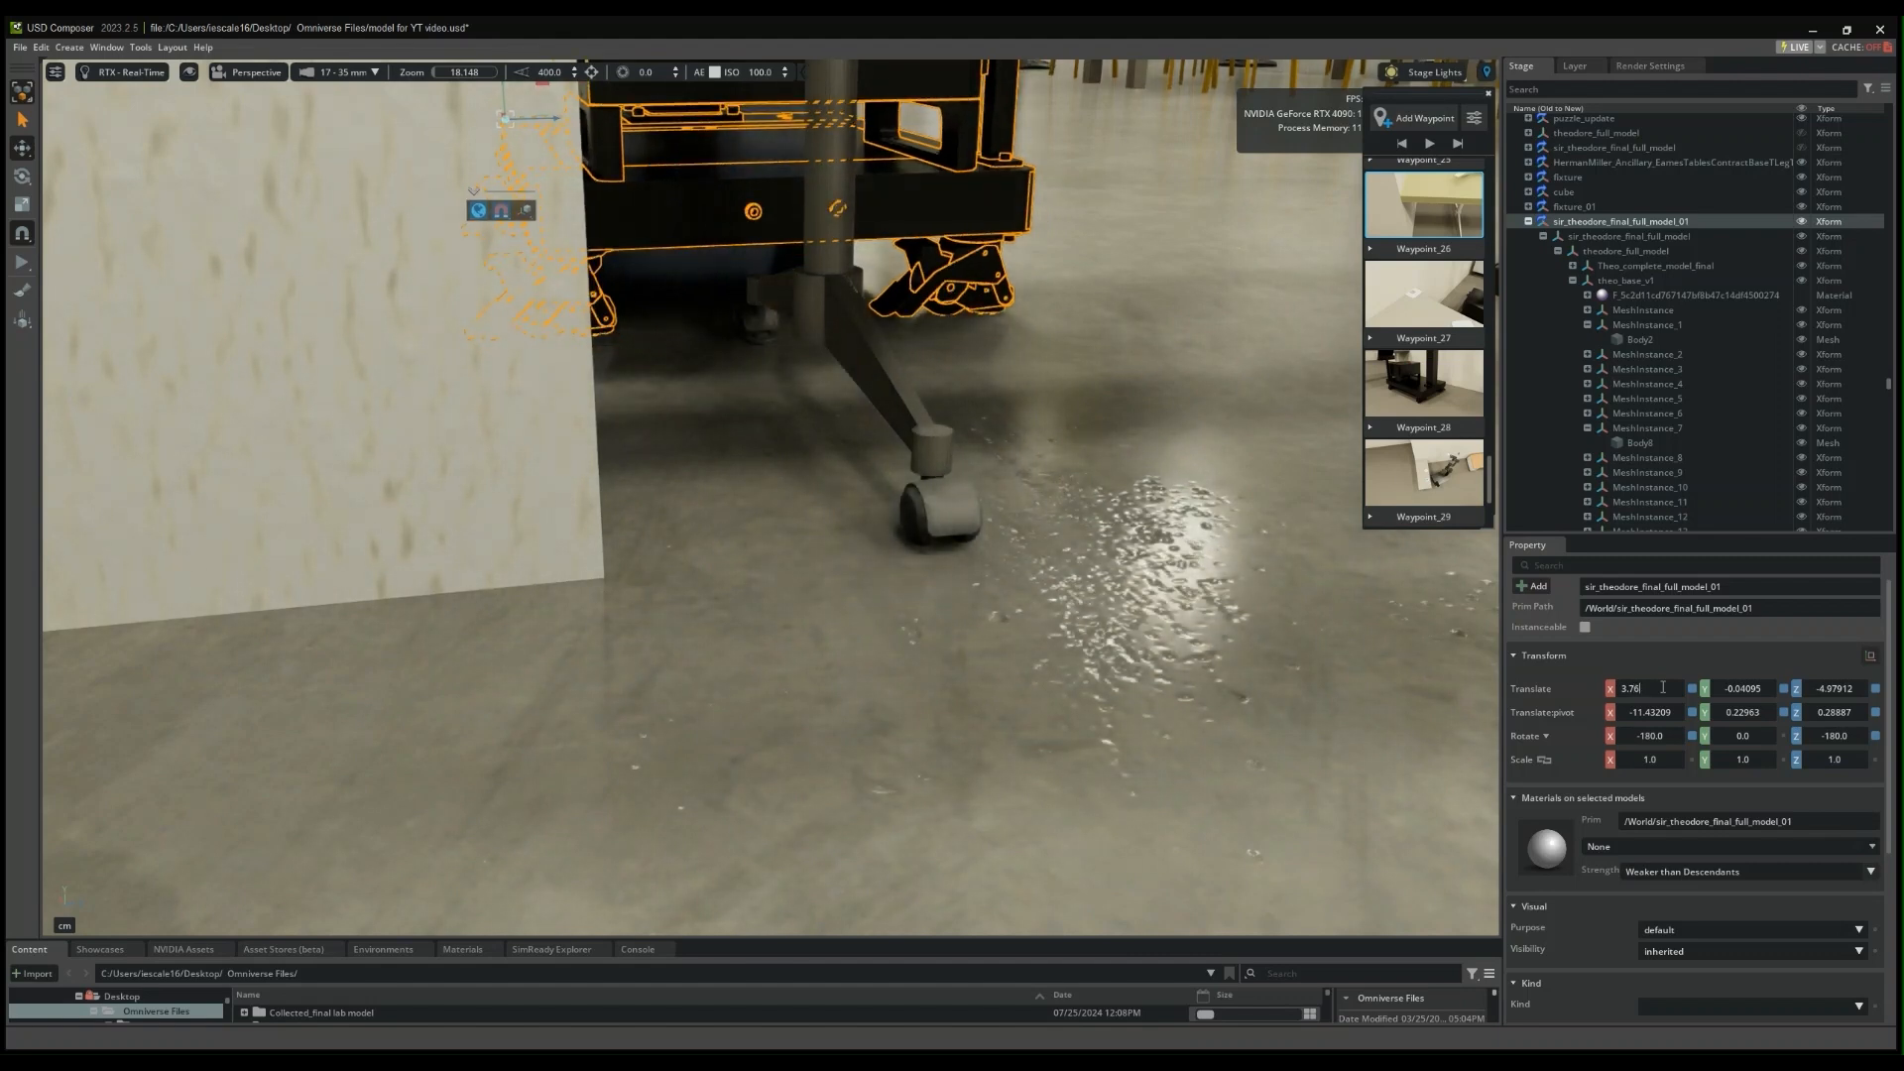
text(986)
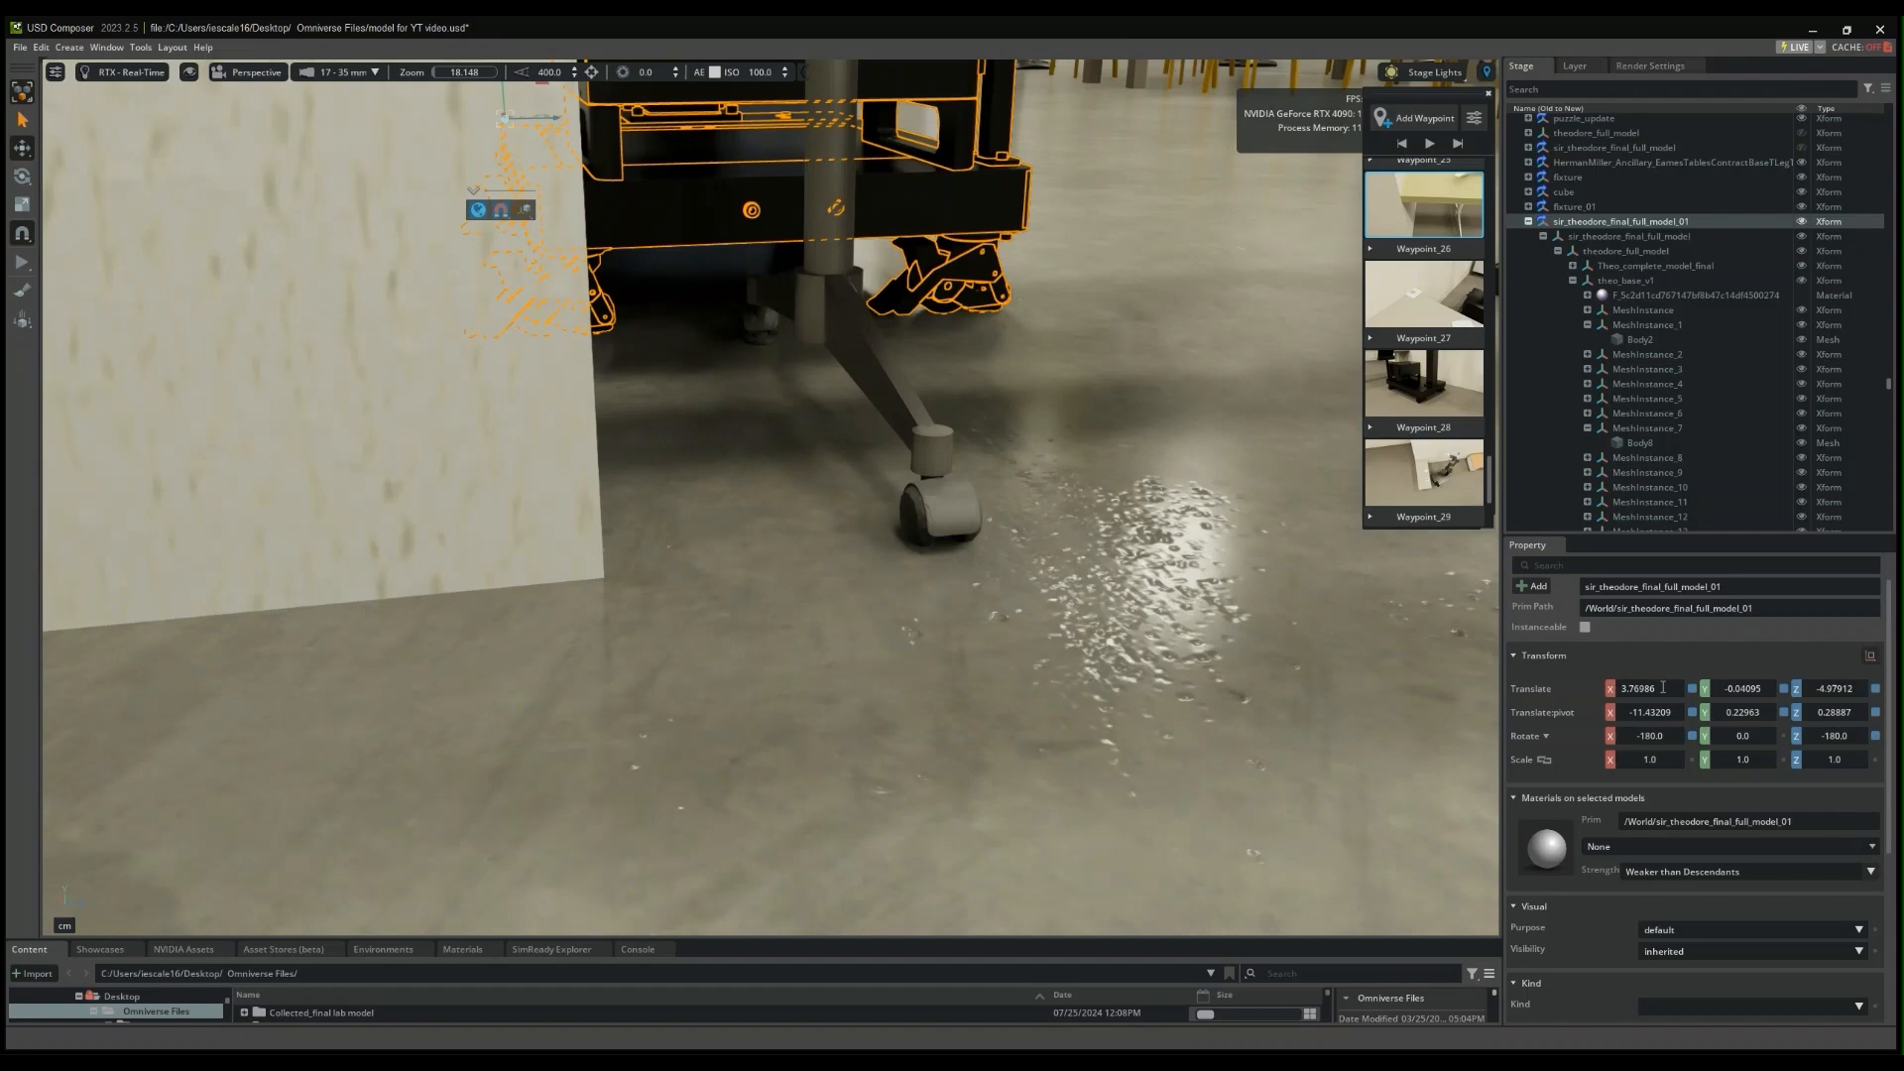
right_drag(853, 460, 768, 492)
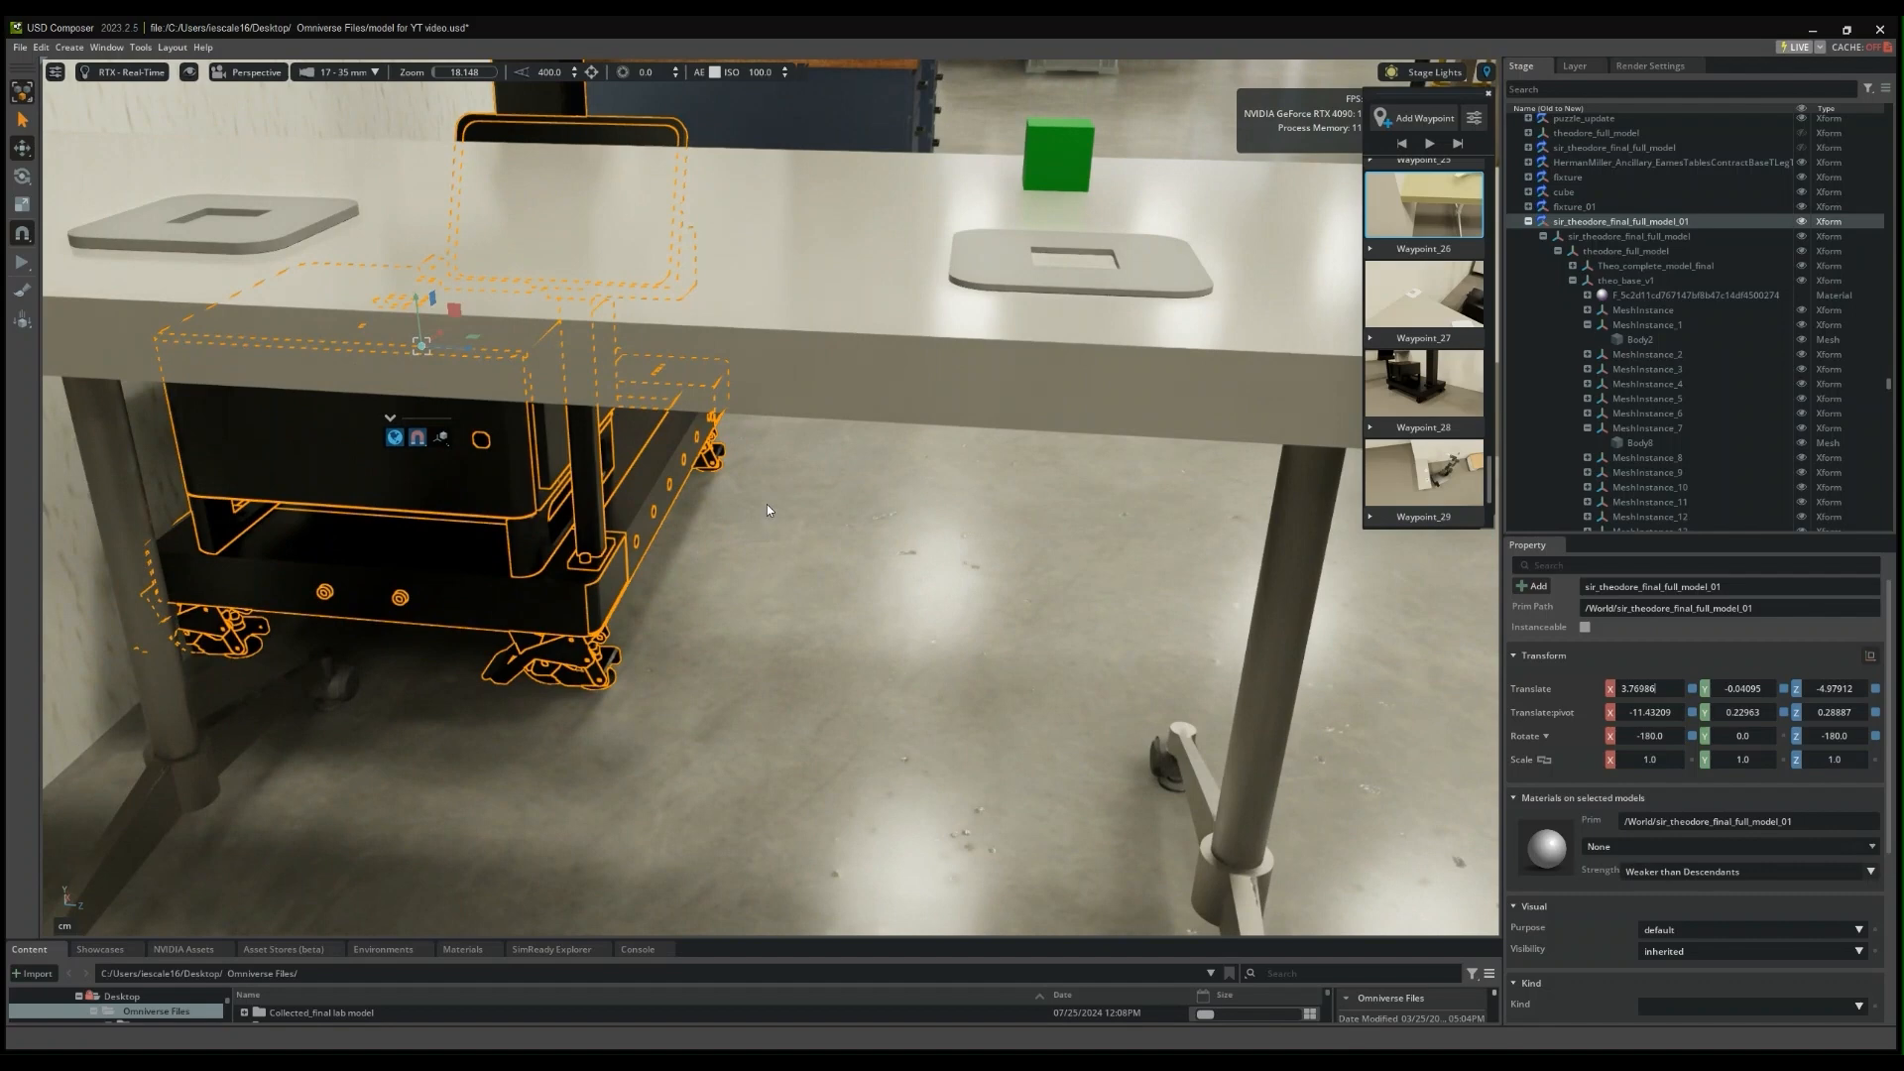
right_drag(765, 503, 707, 549)
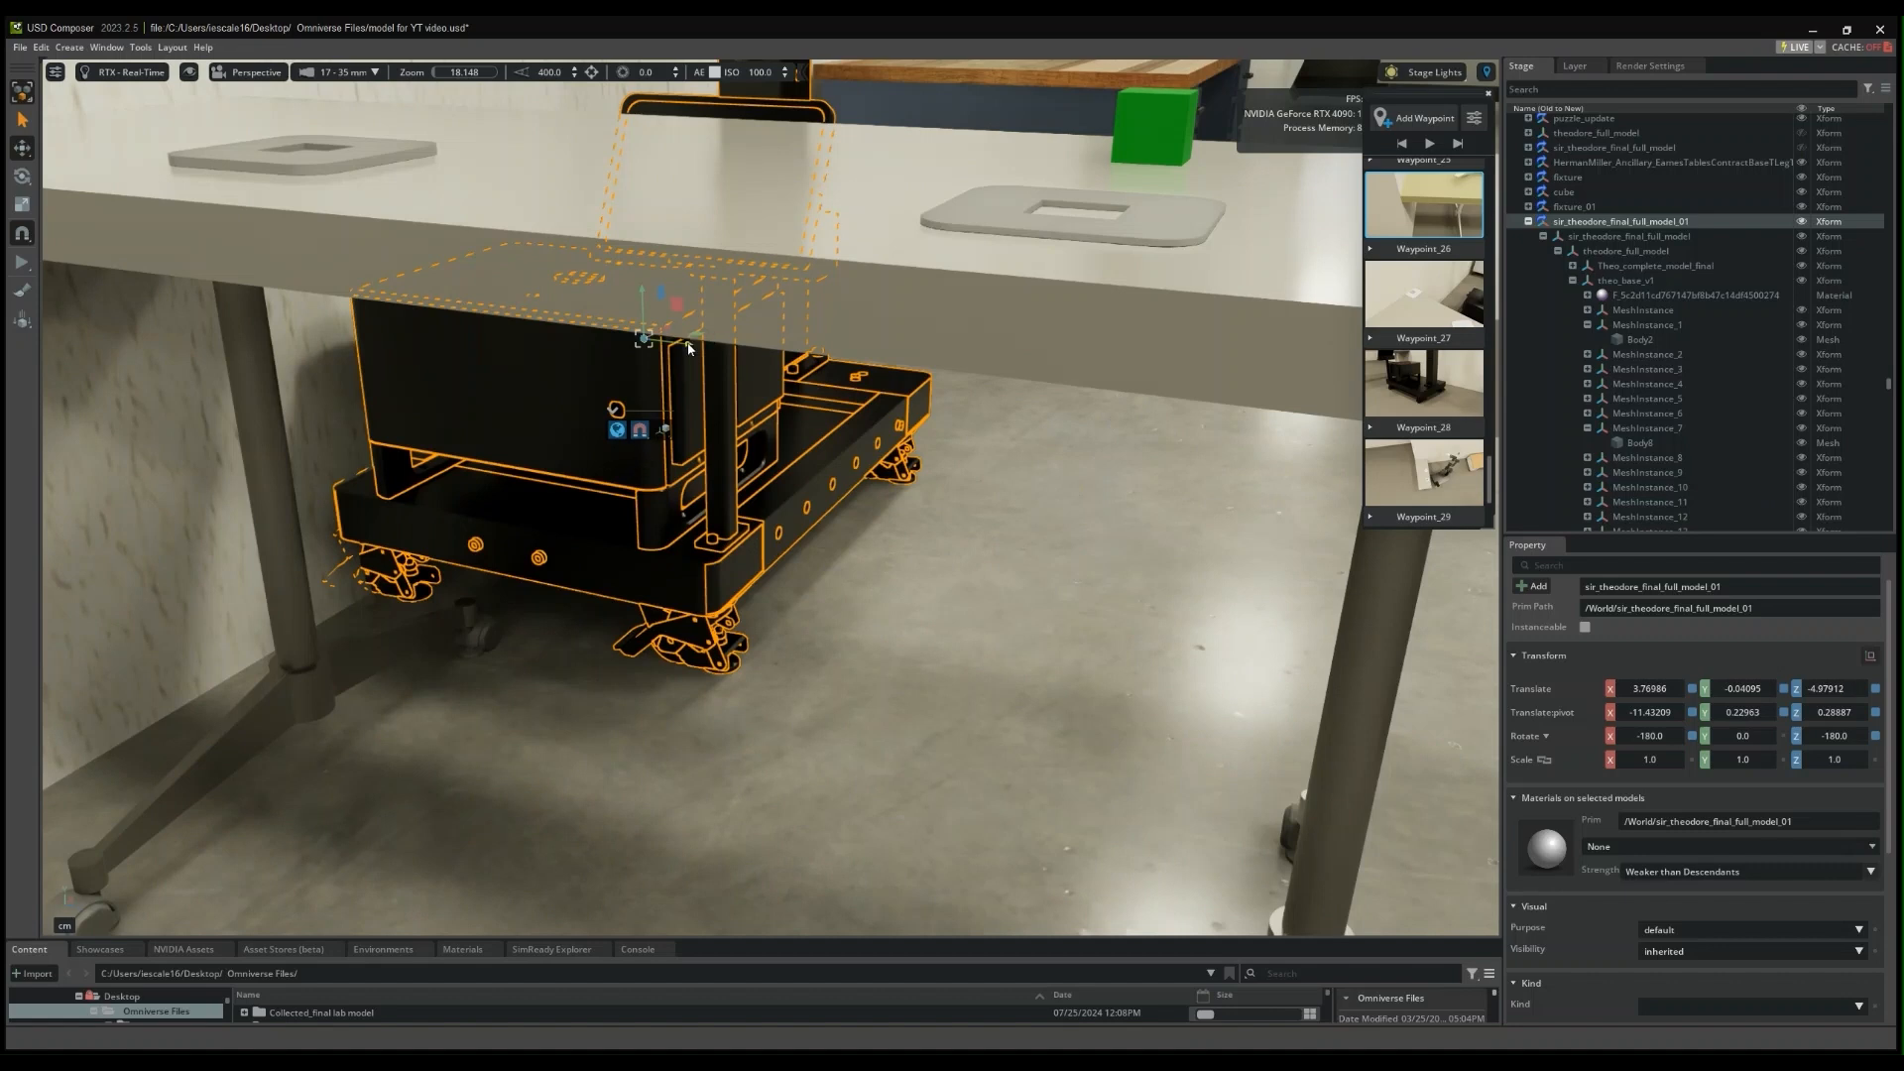
key(Return)
- Set the robot model's Z translation to -4.41912
double_click(1844, 689)
text(-4)
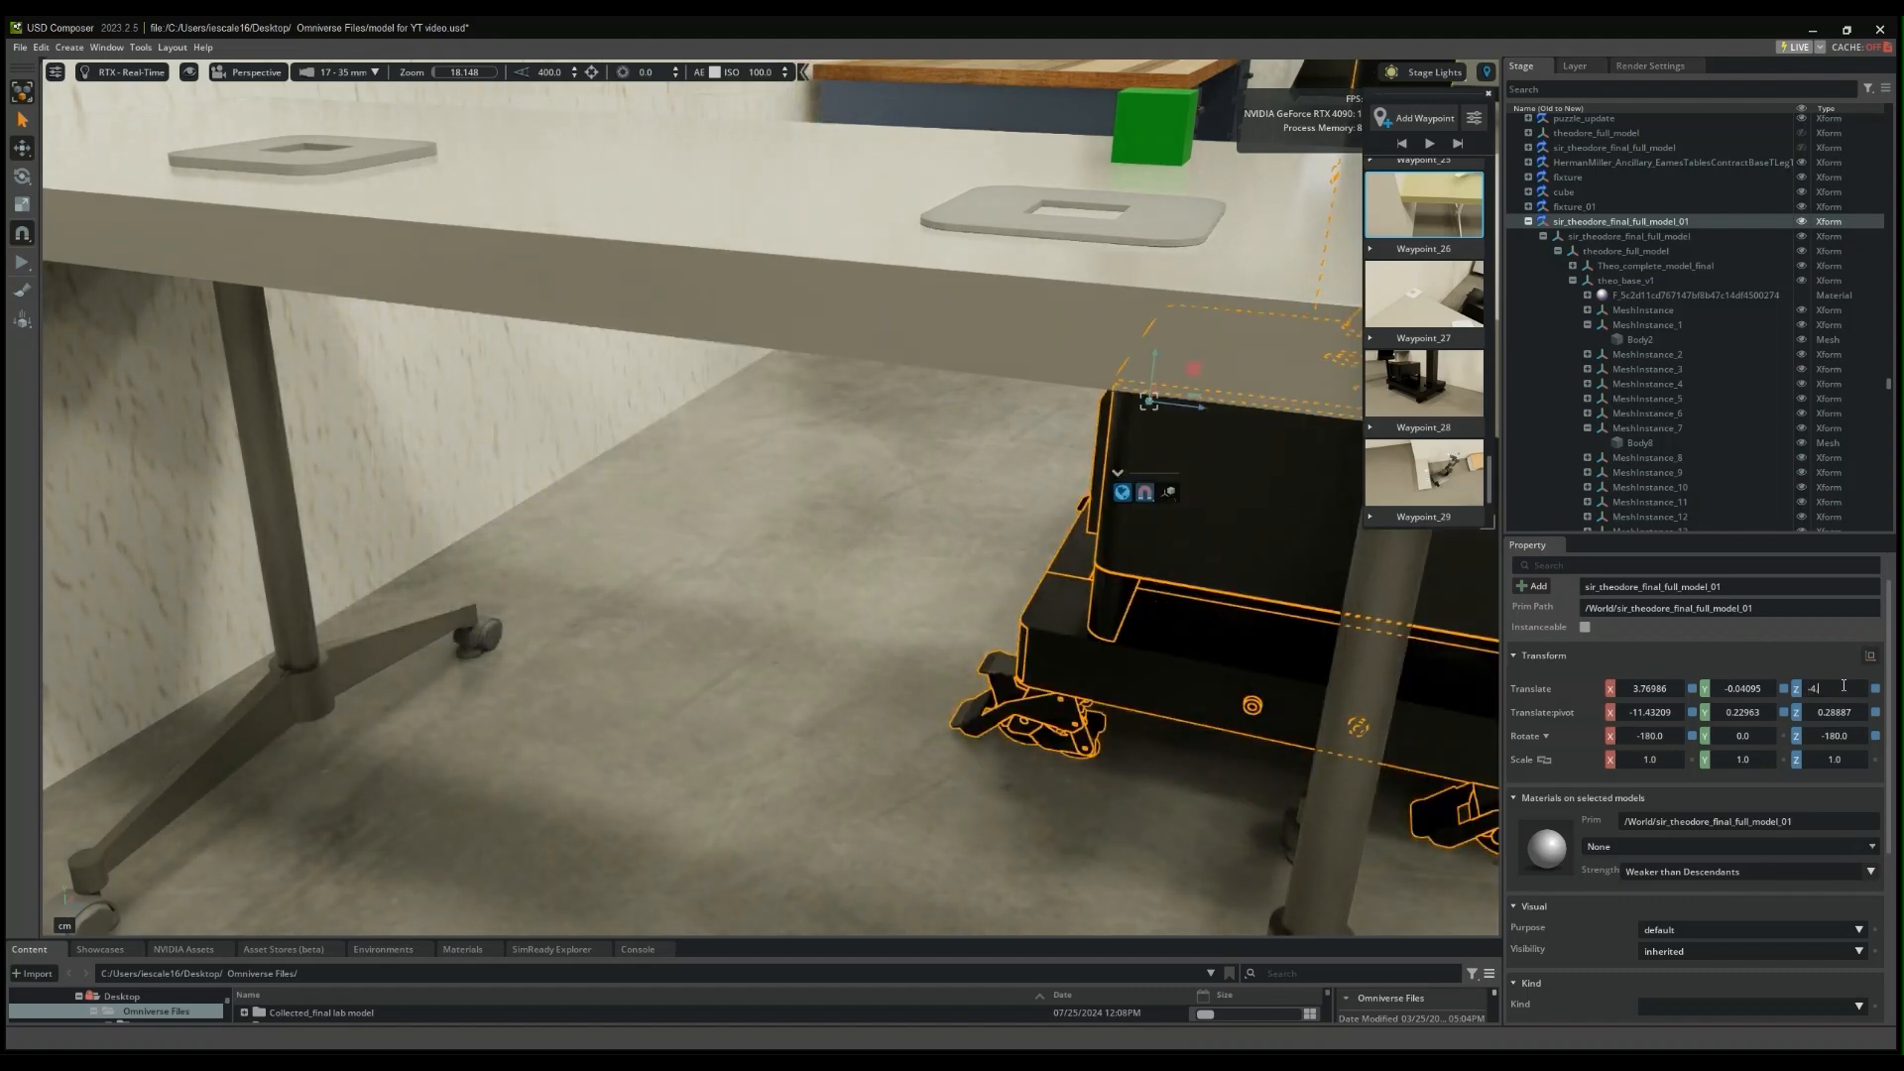
text(.41912)
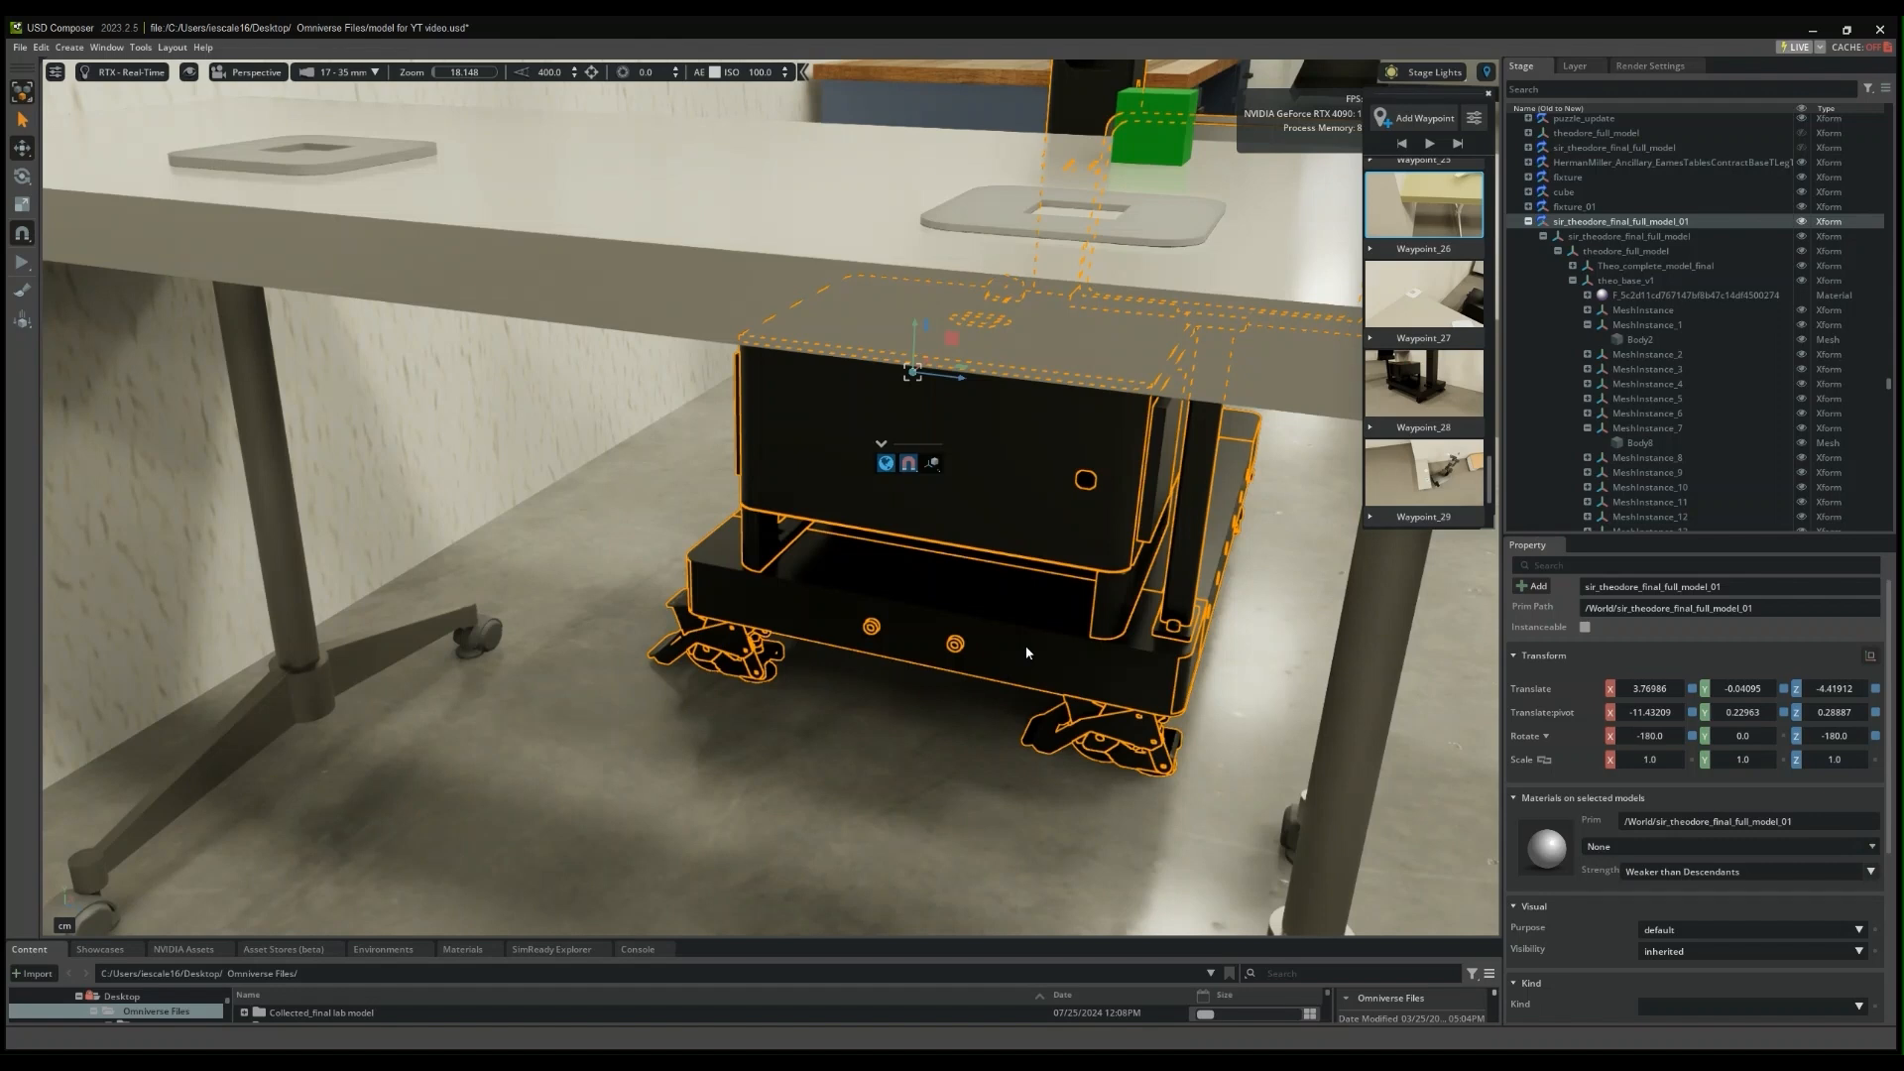
- Try rotating the robot model freely about its vertical axis around the pivot, and undo the rotation
click(22, 176)
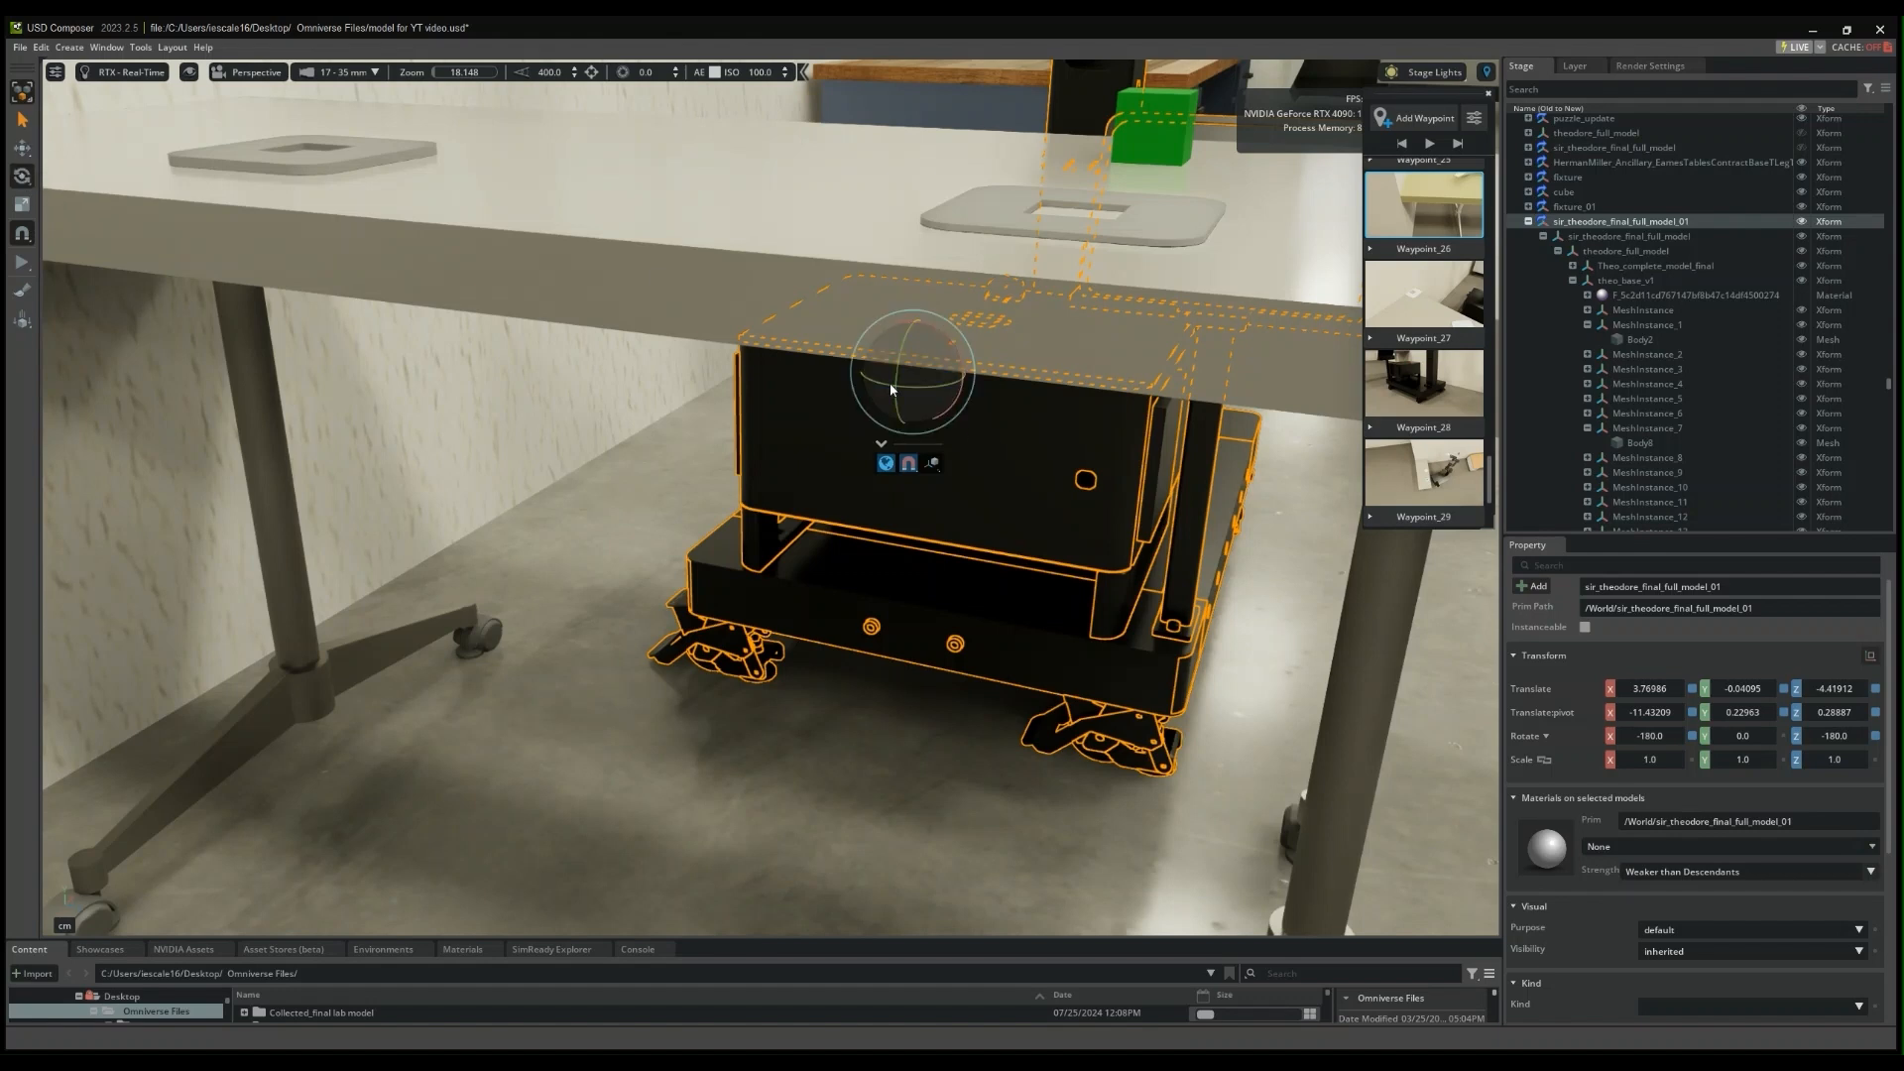
drag(882, 388, 906, 402)
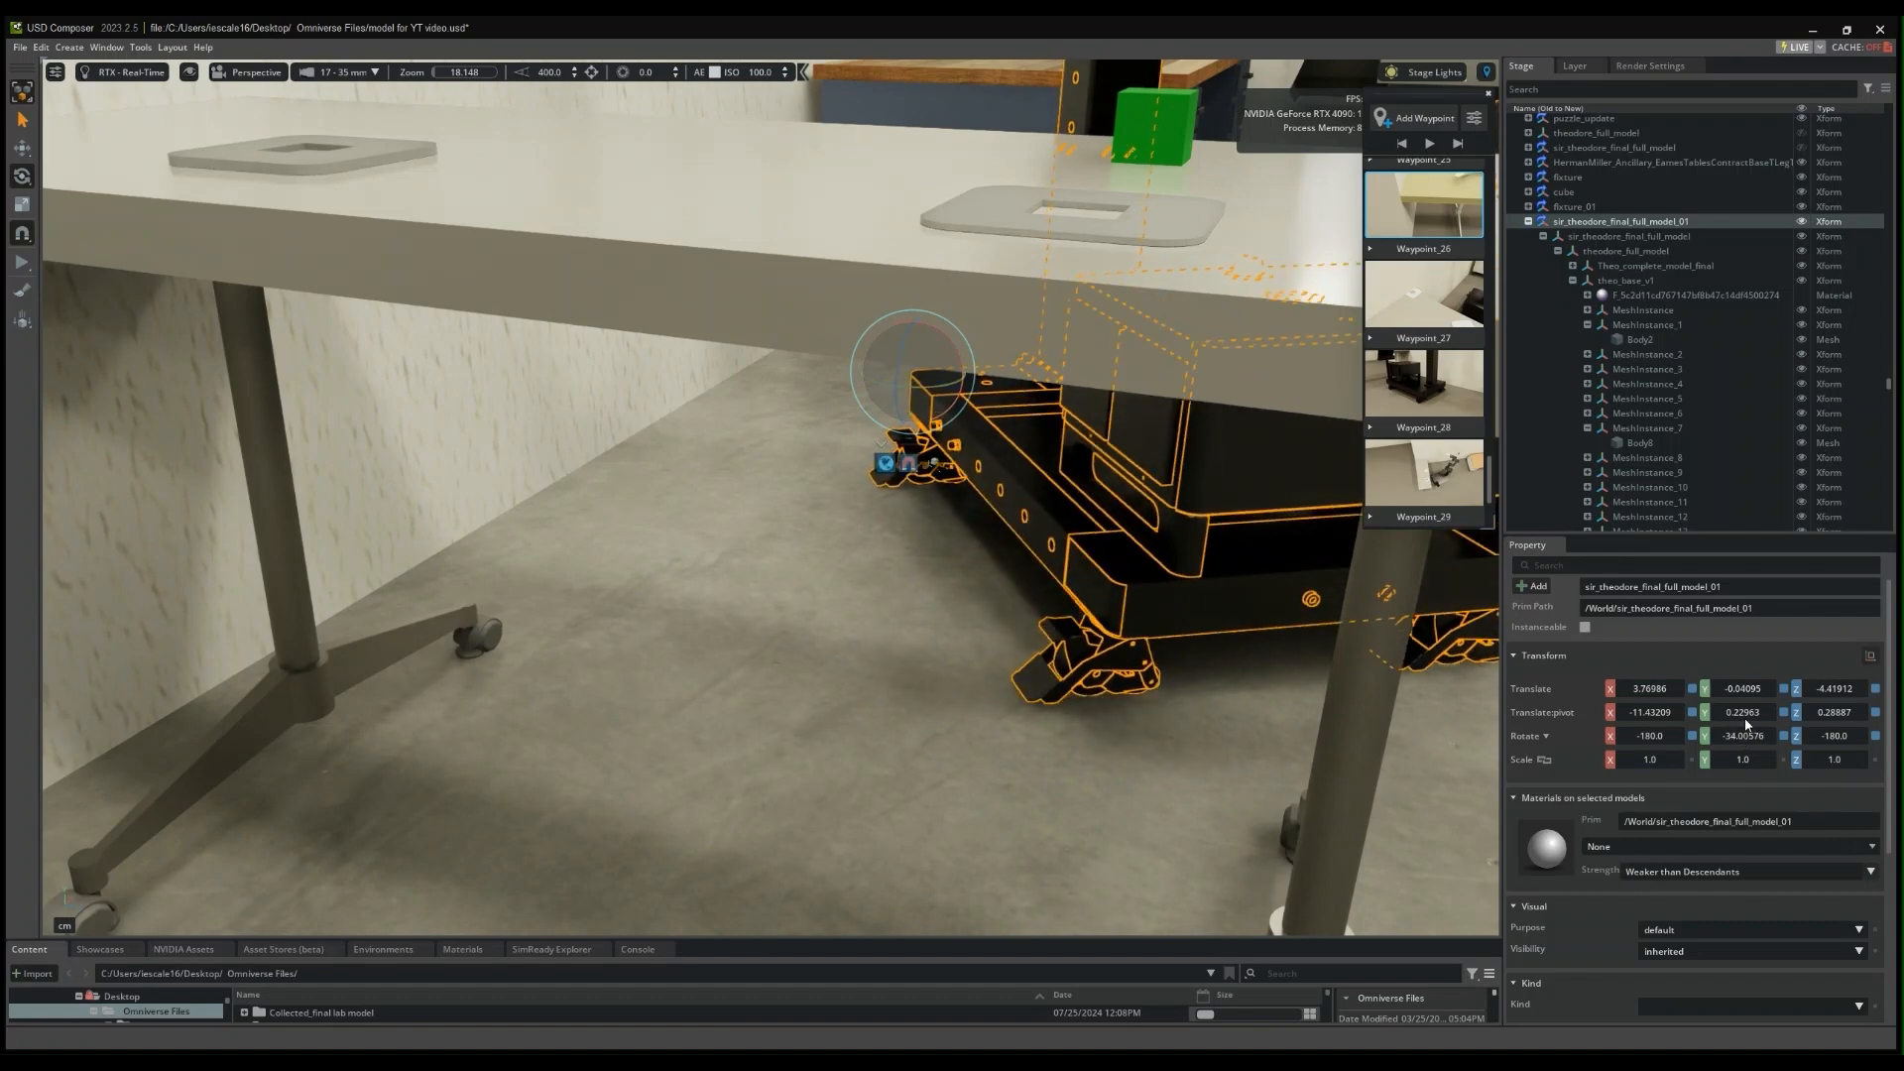
key(ctrl+z)
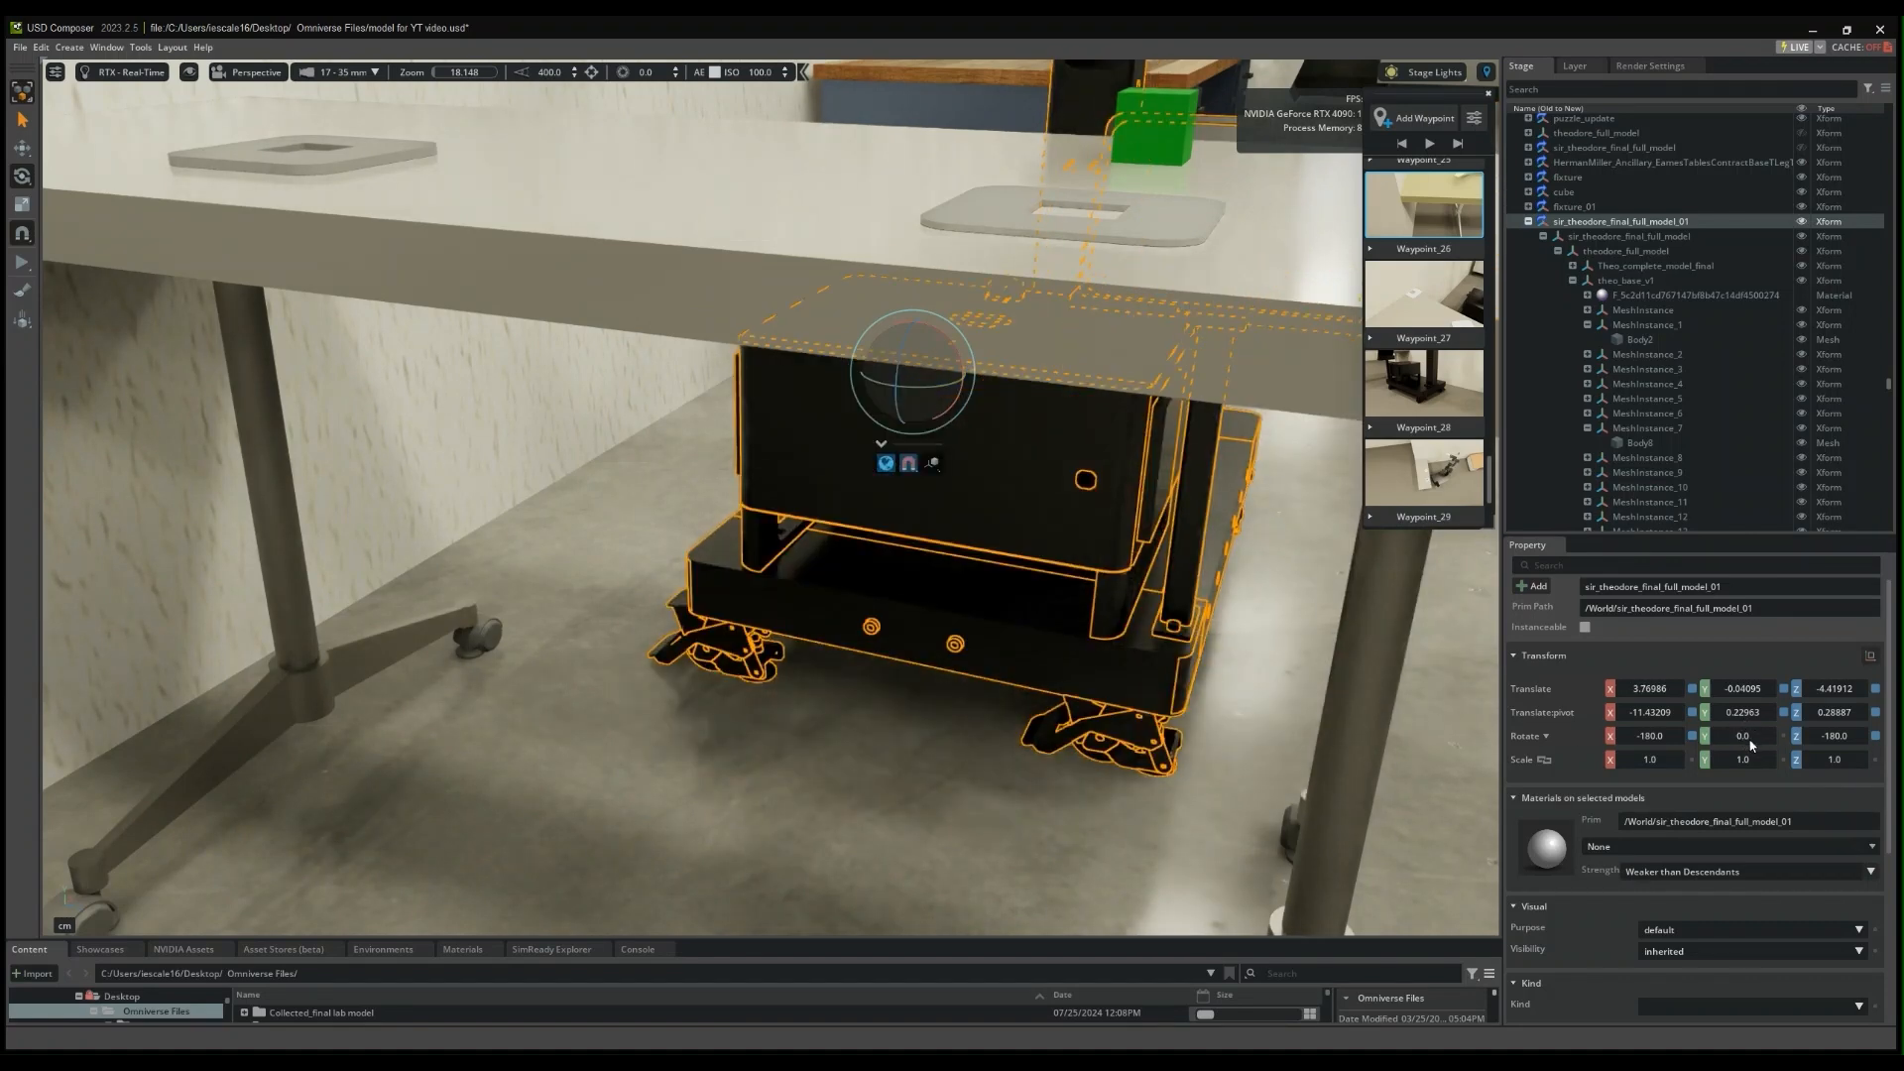
- Set the robot model's Y rotation to -17.26 degrees
double_click(1751, 740)
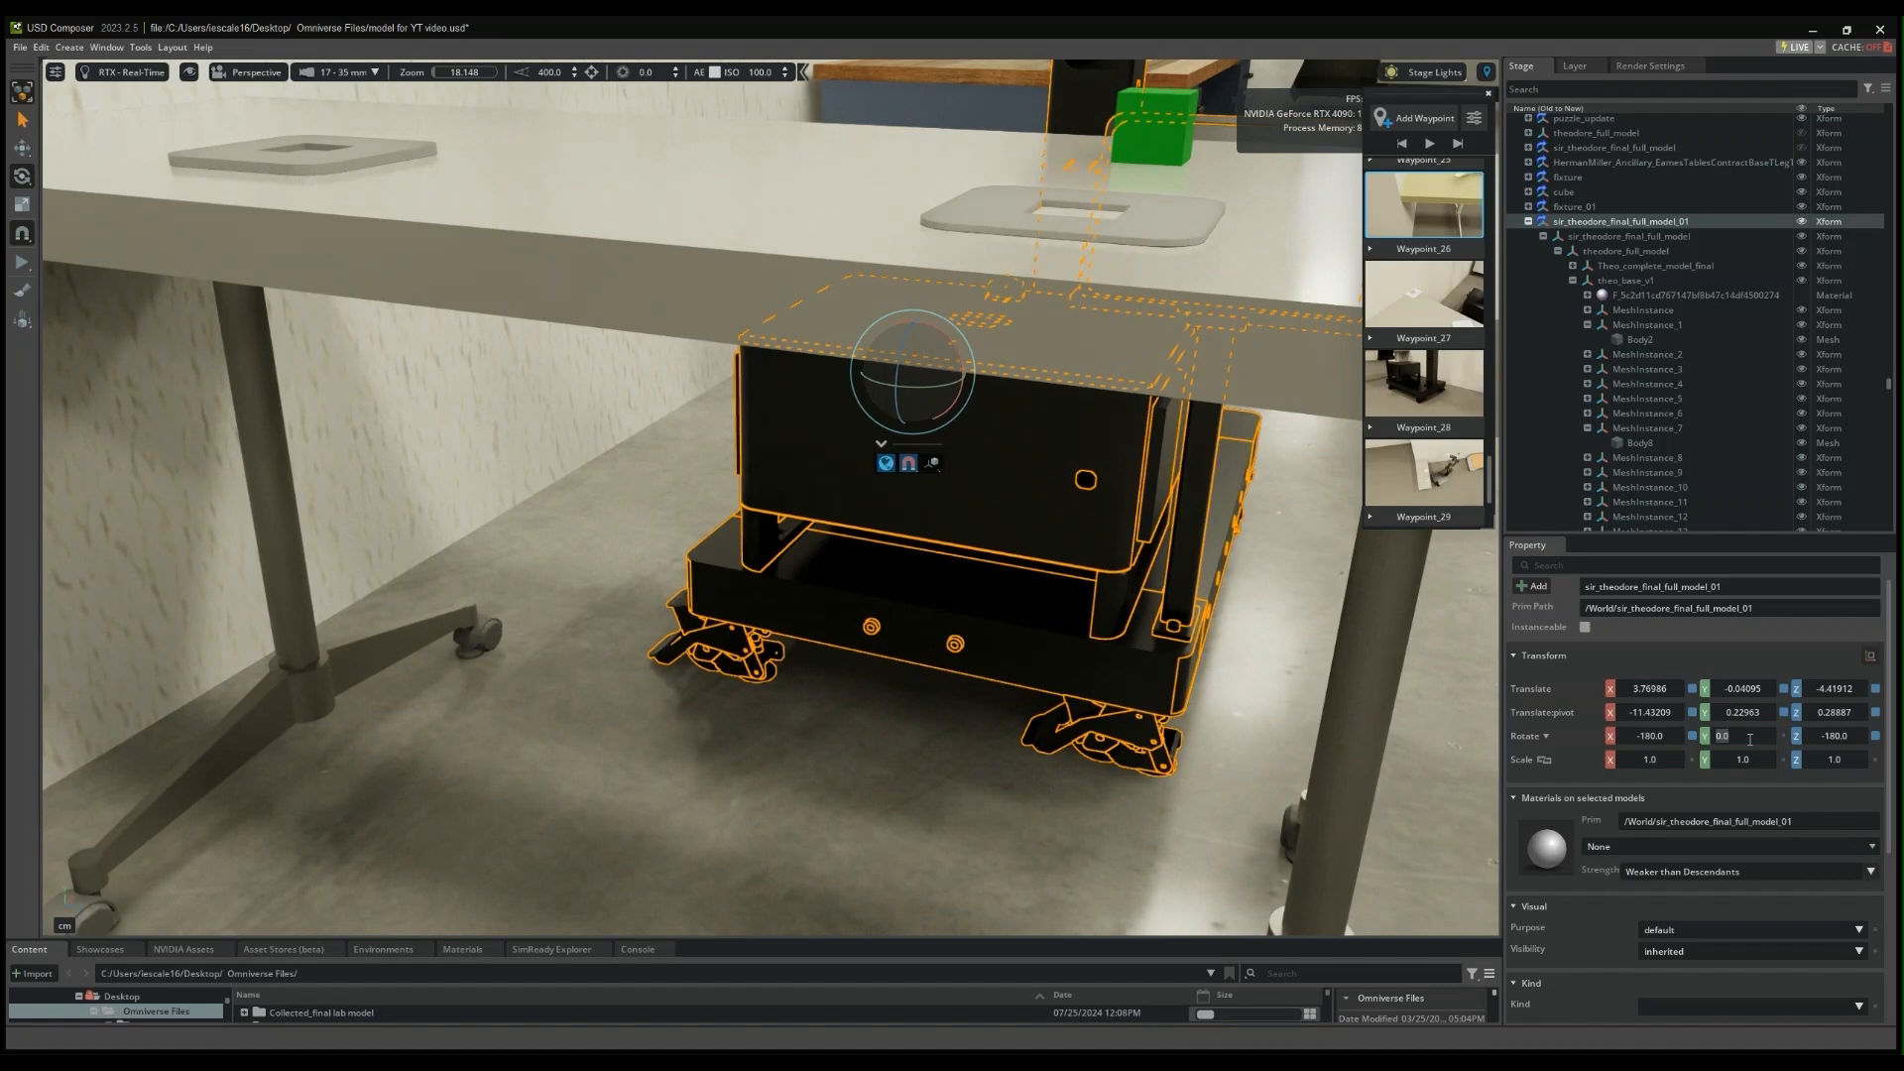
text(1)
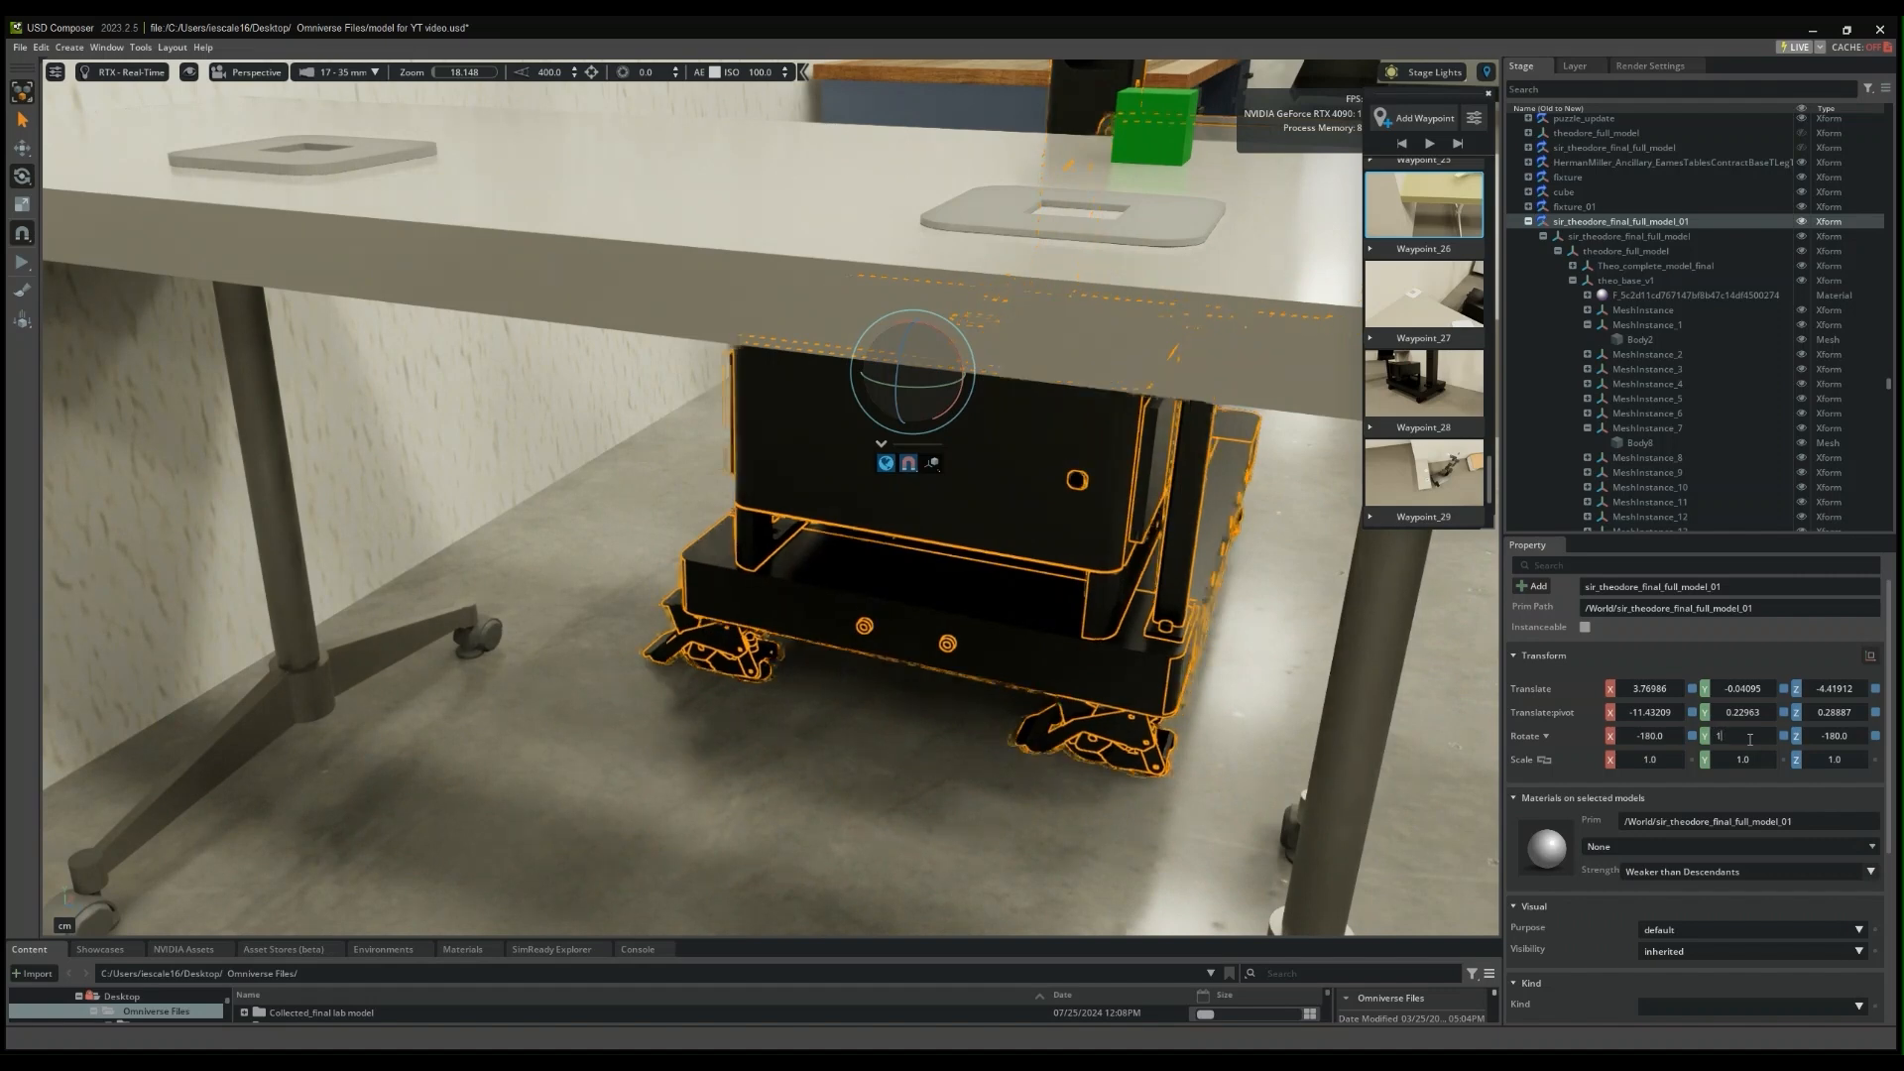
text(7)
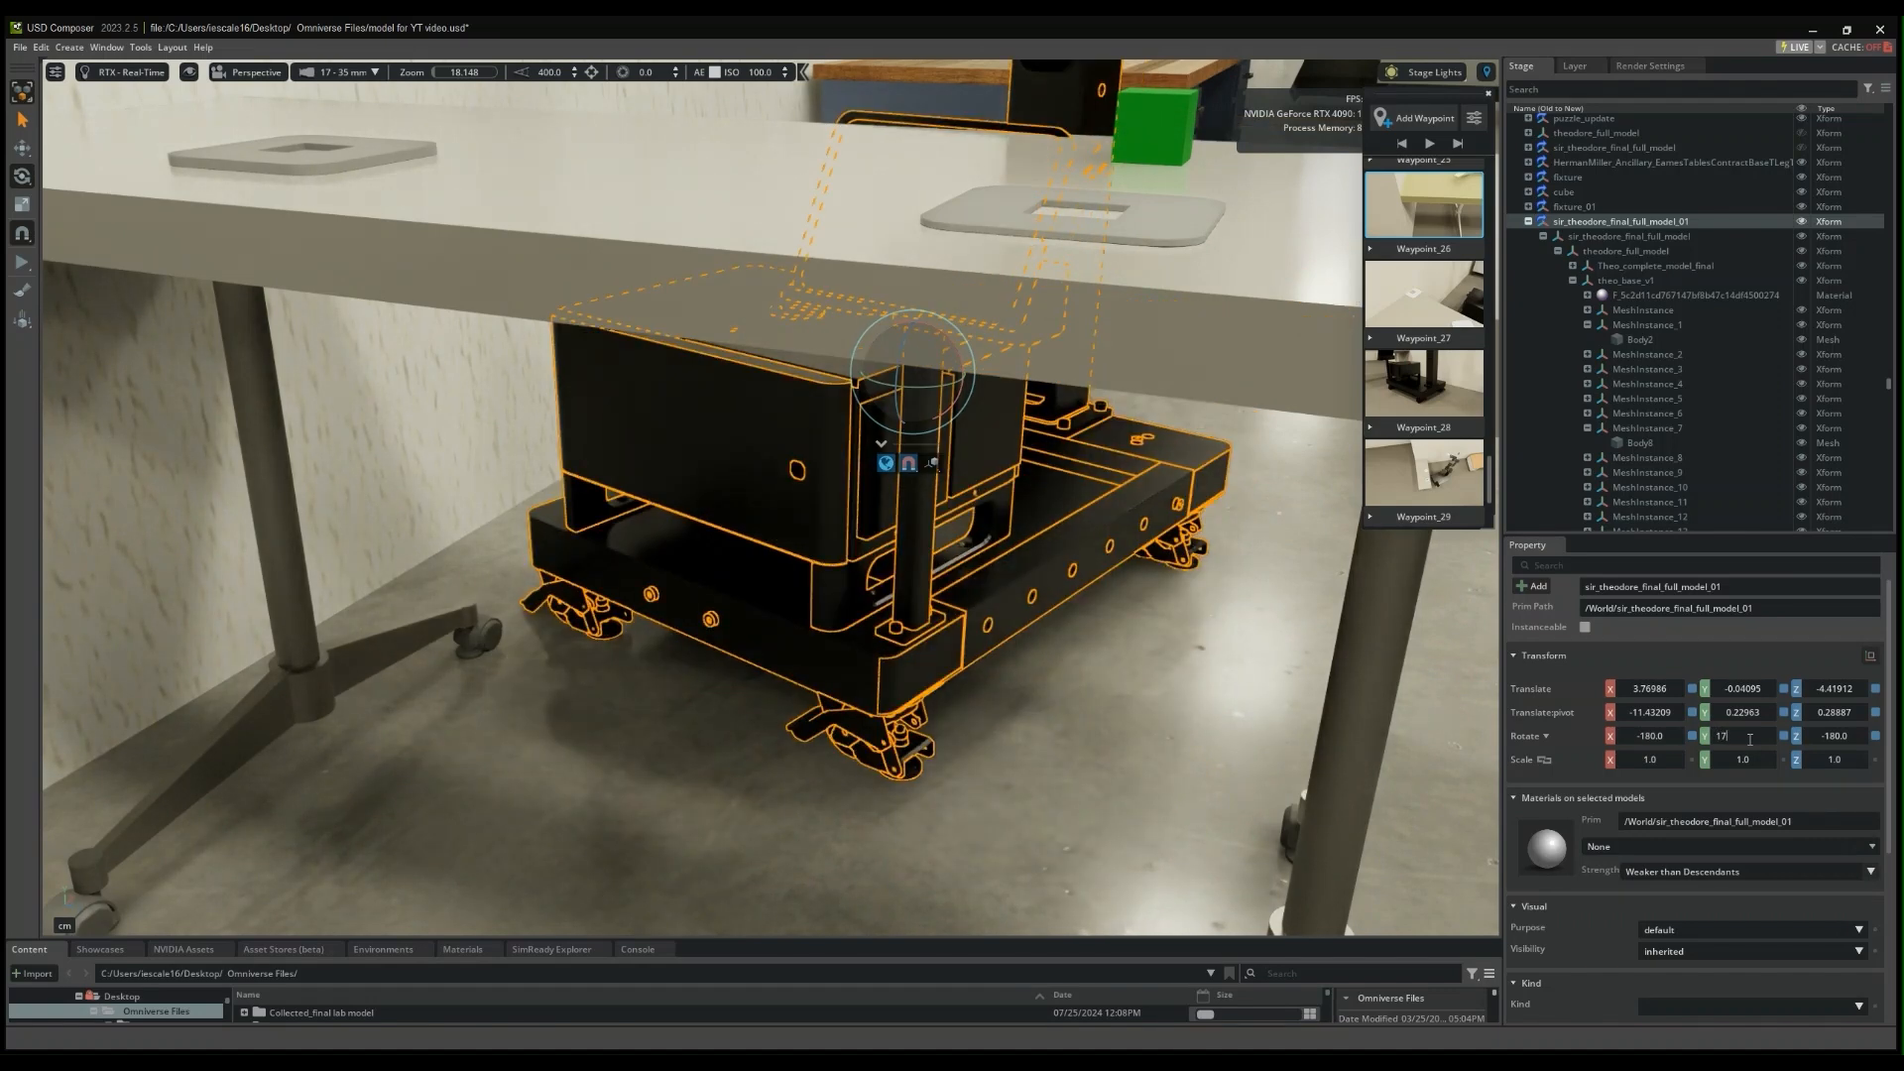
key(BackSpace)
text(-17)
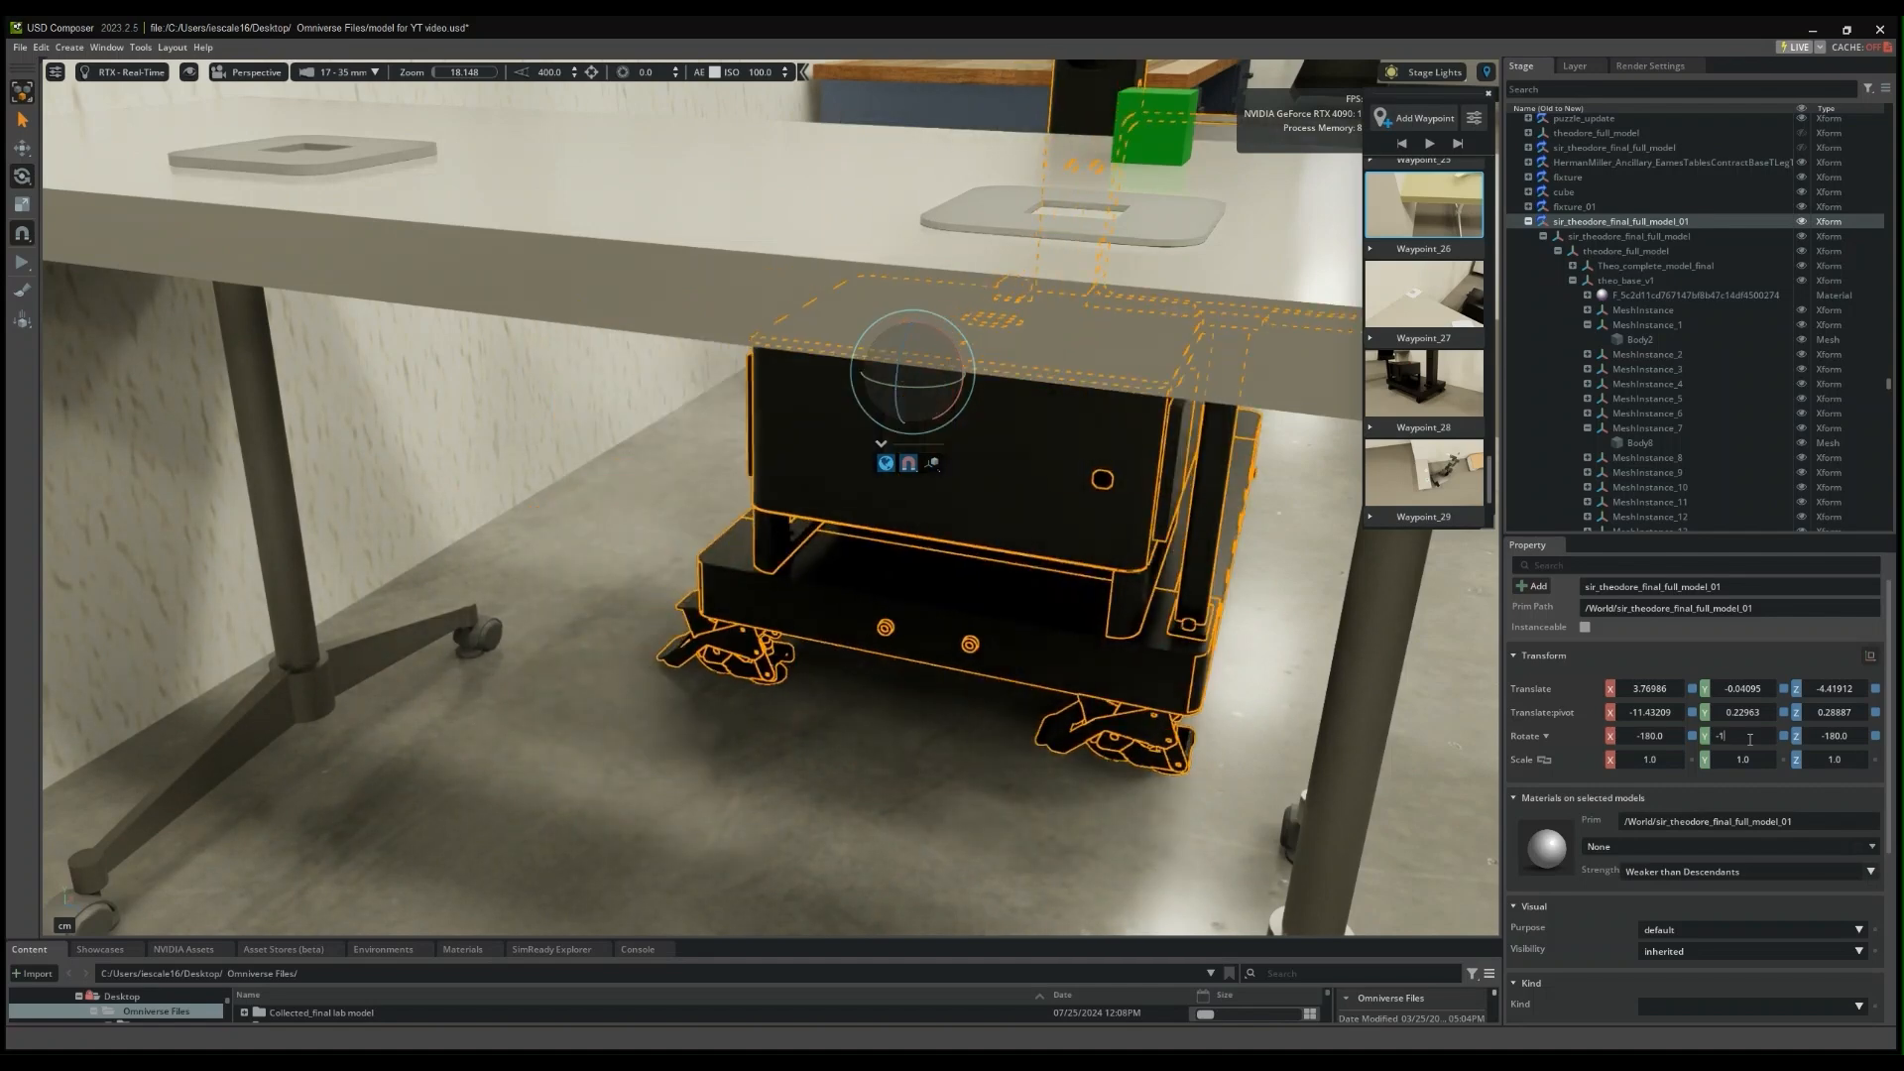
text(.26)
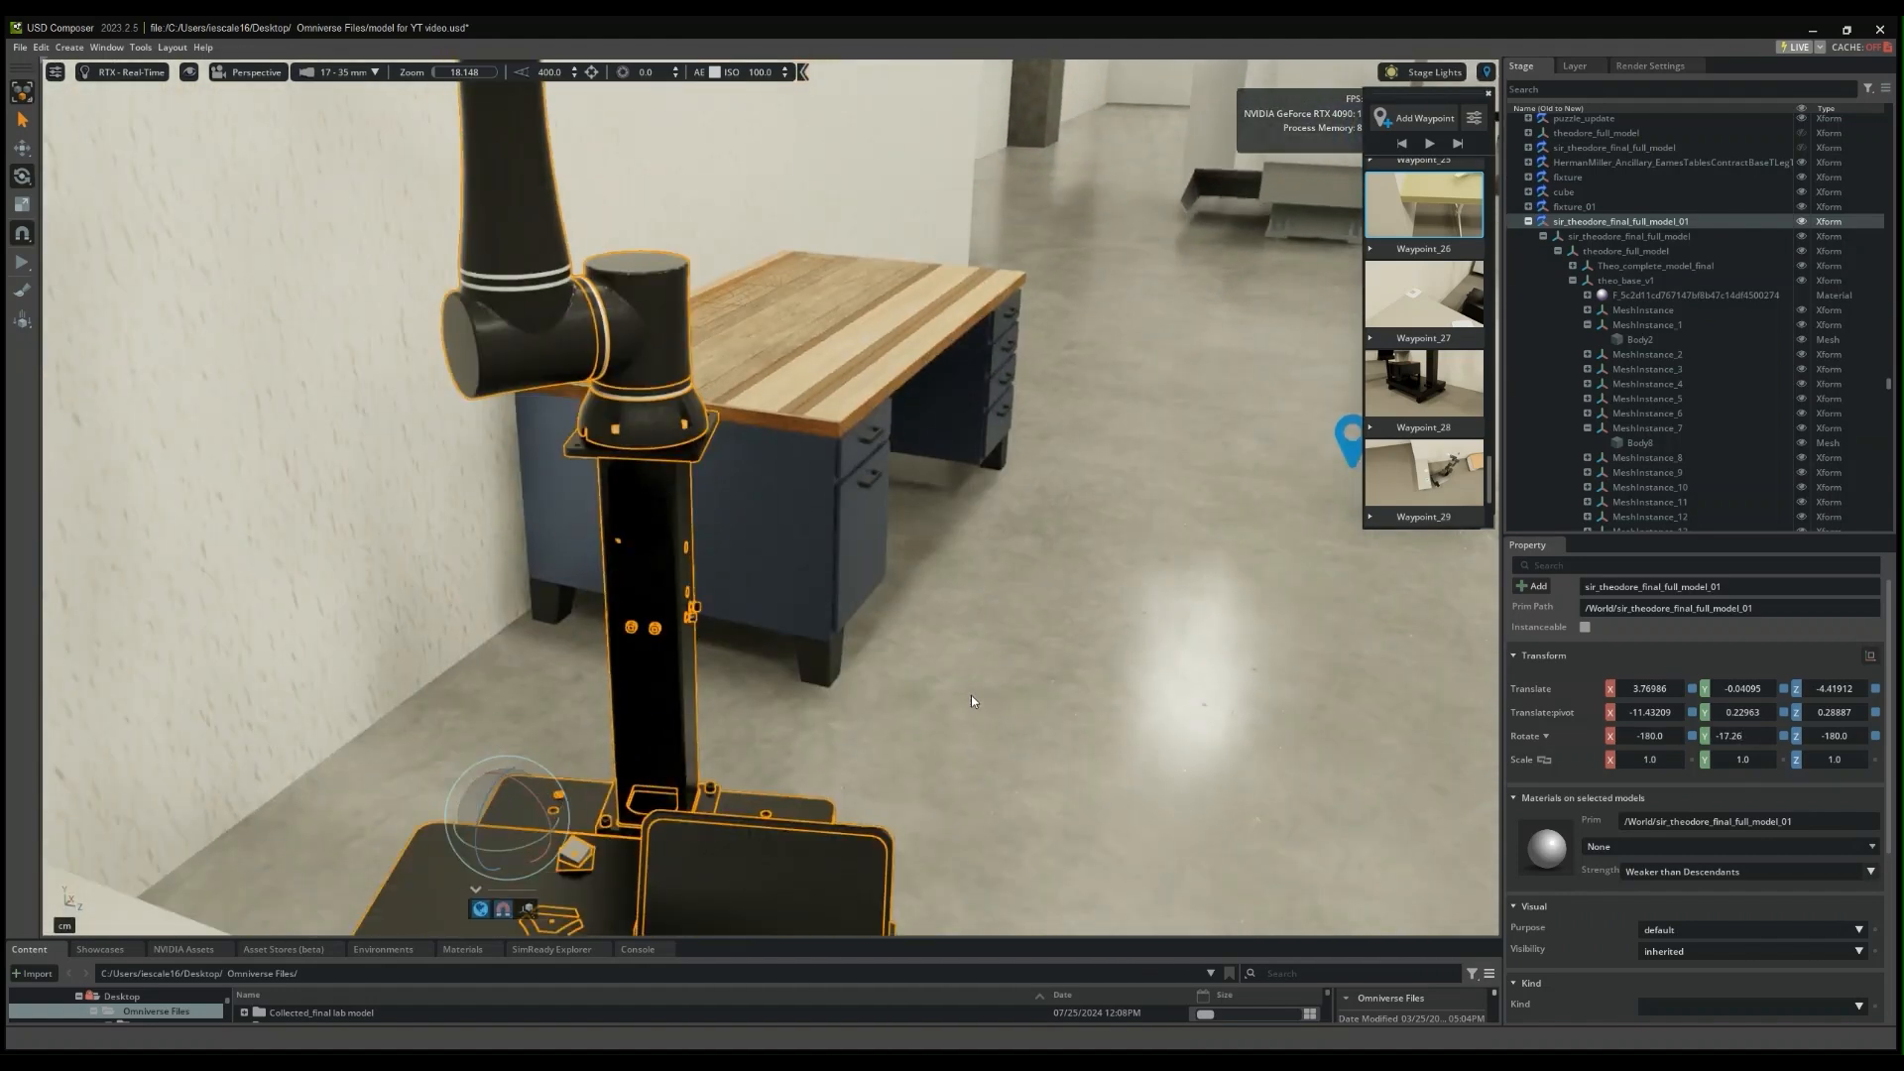
- Select fixture_01, the fixture nearest the wall on the white table, and set its Y rotation to 45 degrees
right_drag(972, 696, 574, 701)
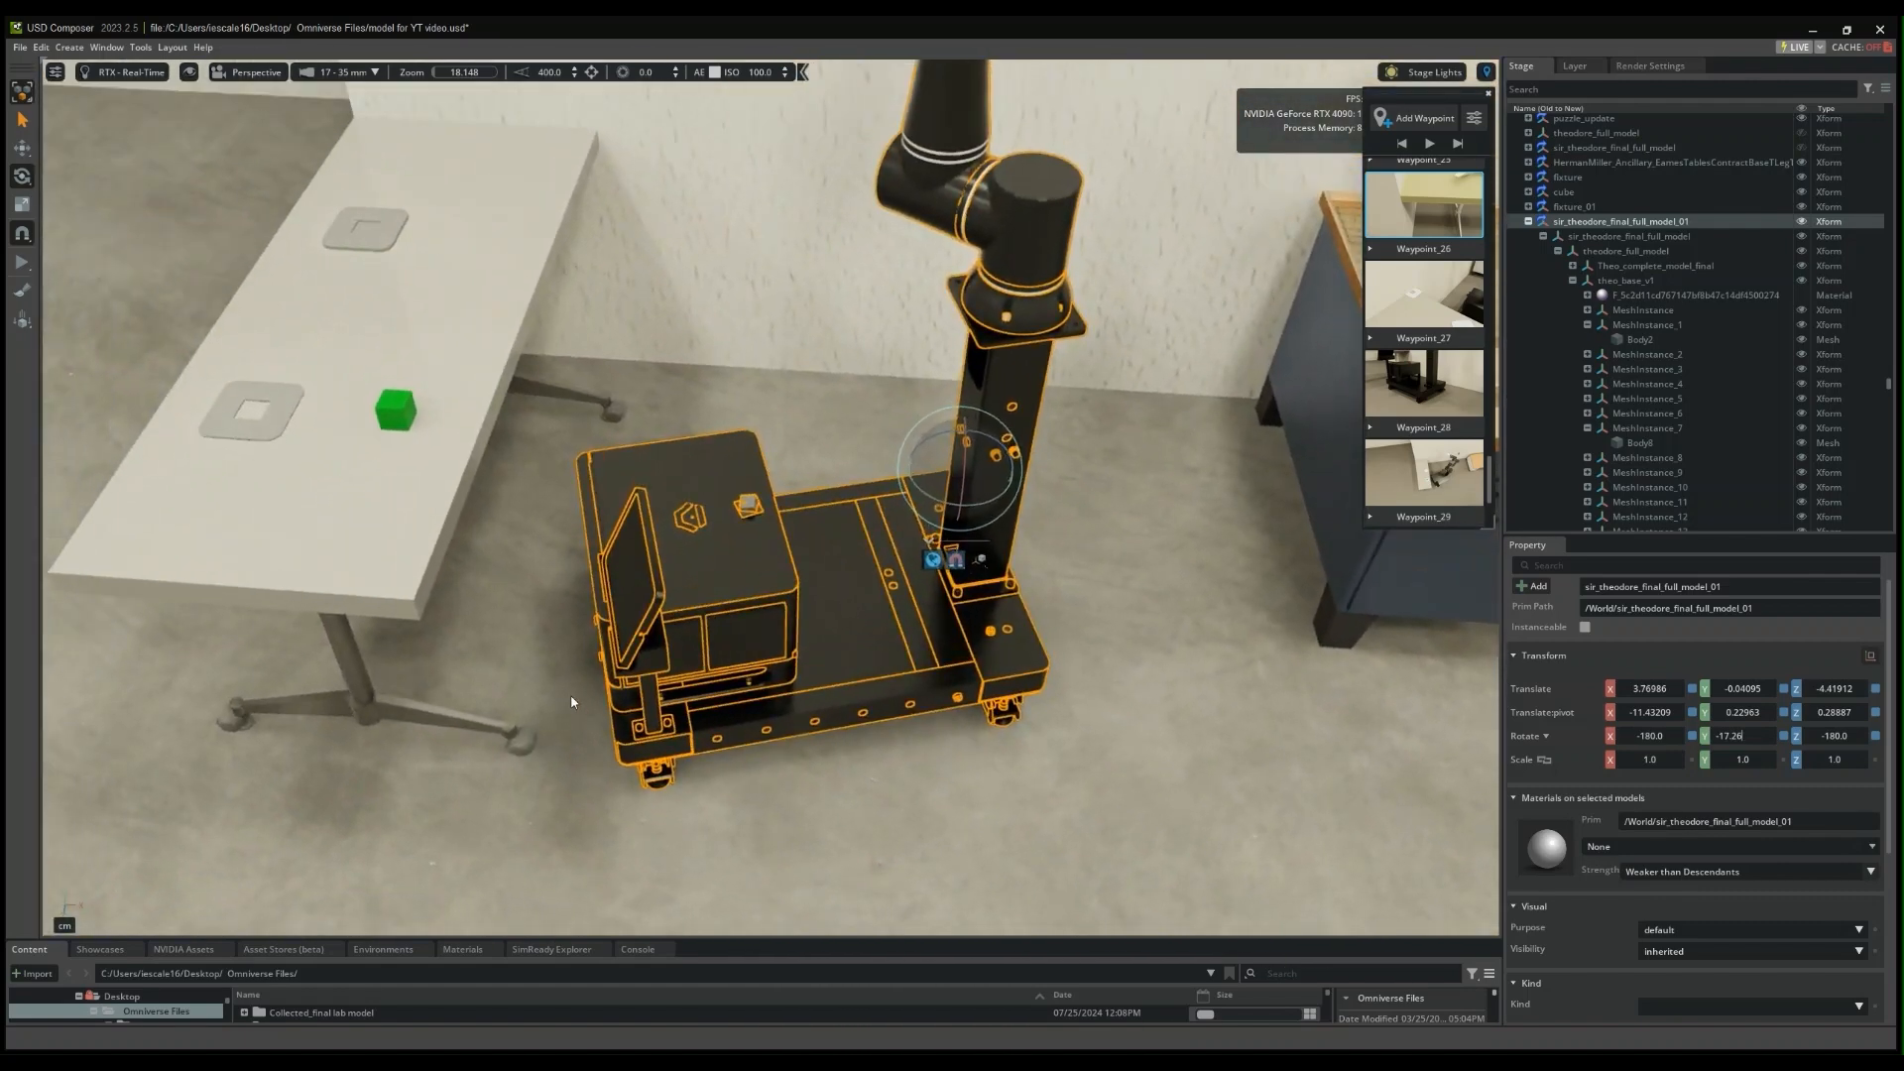
right_drag(1280, 615, 637, 780)
key(w)
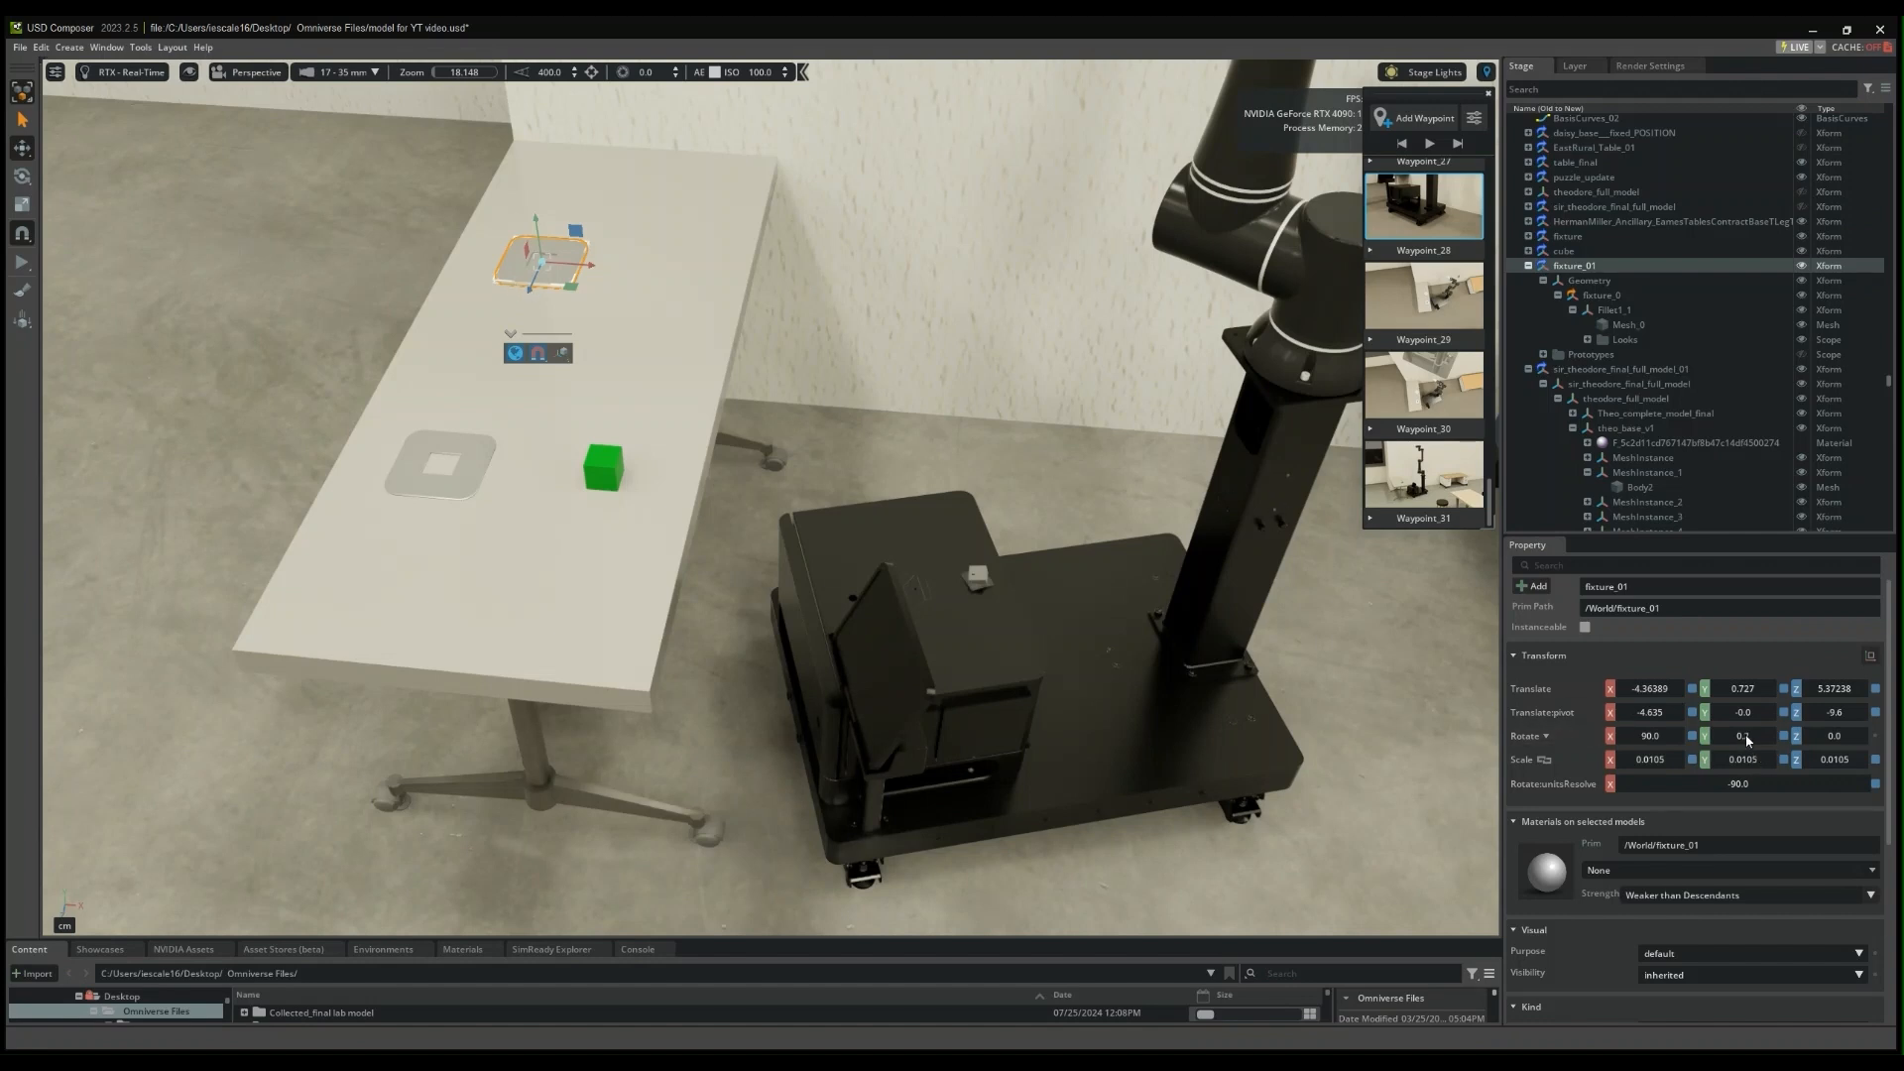
drag(1751, 736, 1768, 737)
text(45)
key(Return)
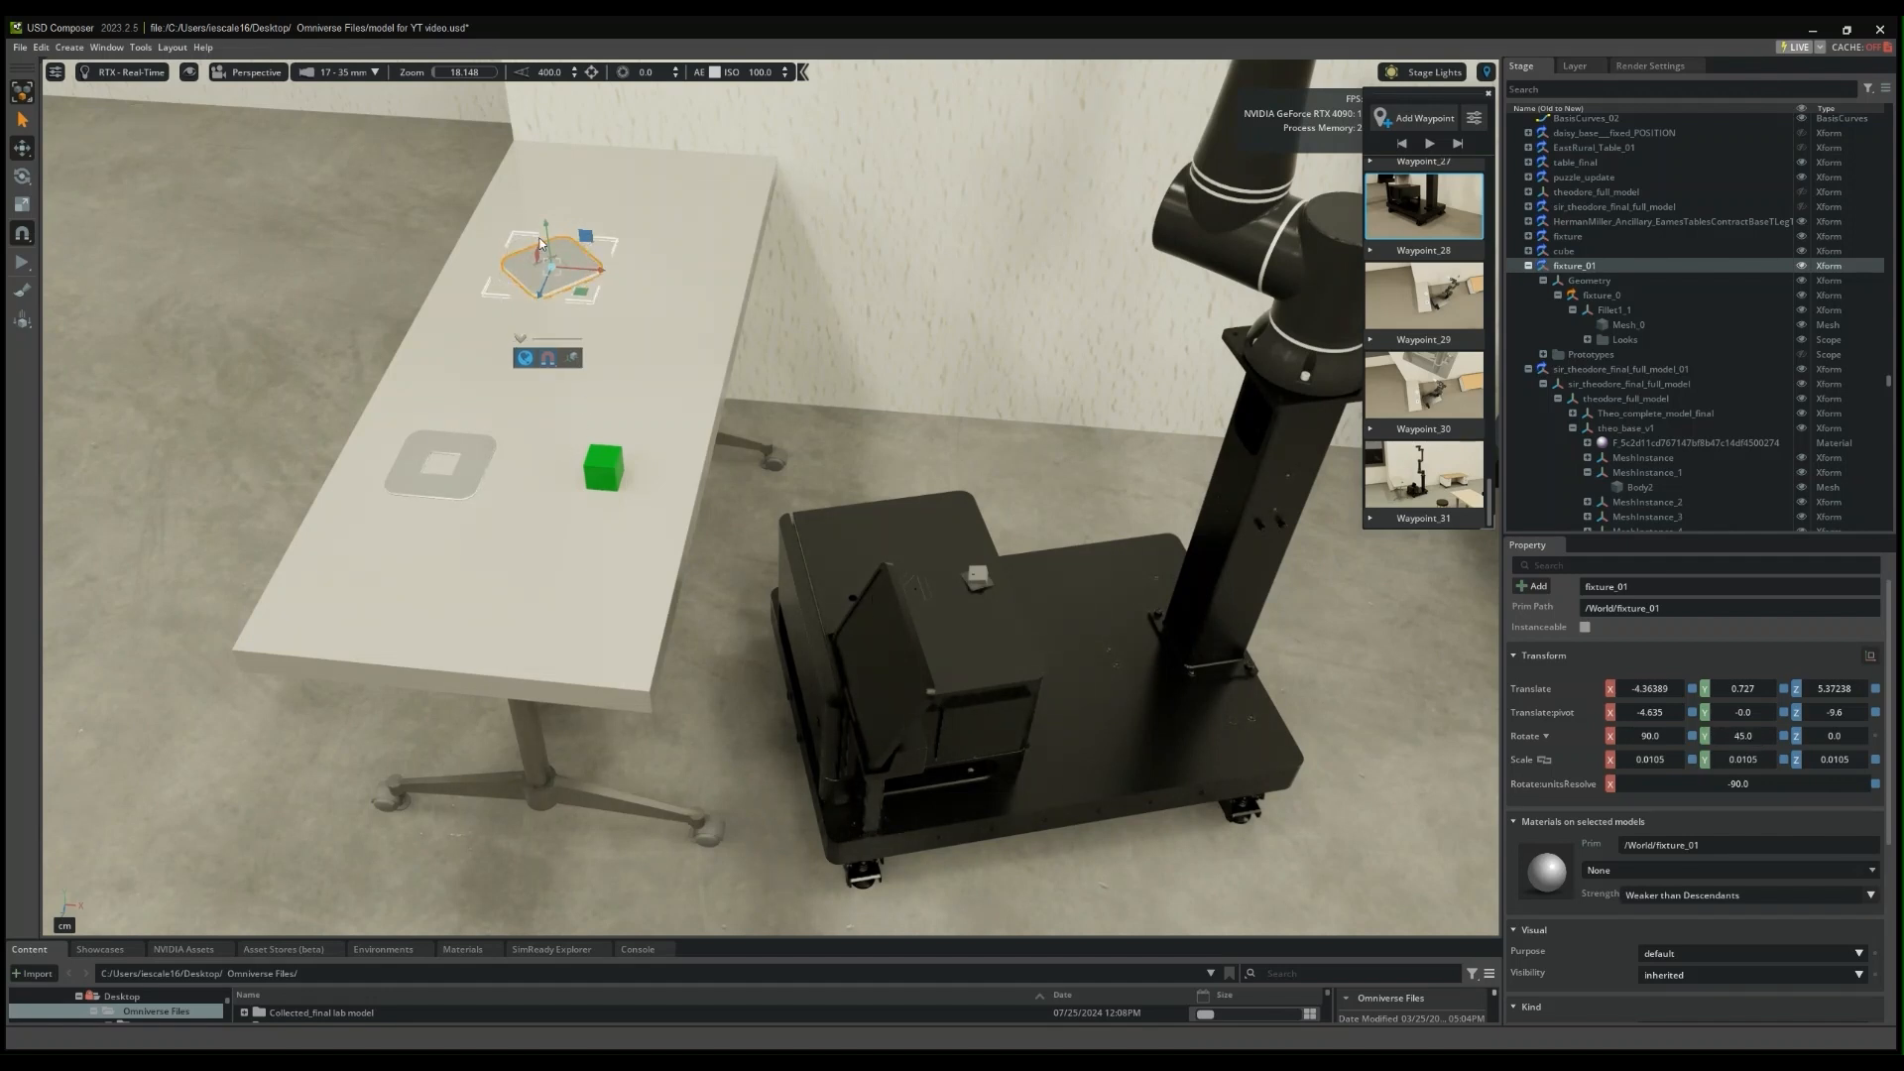
- Use the Pivot Tool to move fixture_01's pivot to X 0.395 and Z 0.357, at the inner corner of its square cutout
right_drag(753, 547, 717, 430)
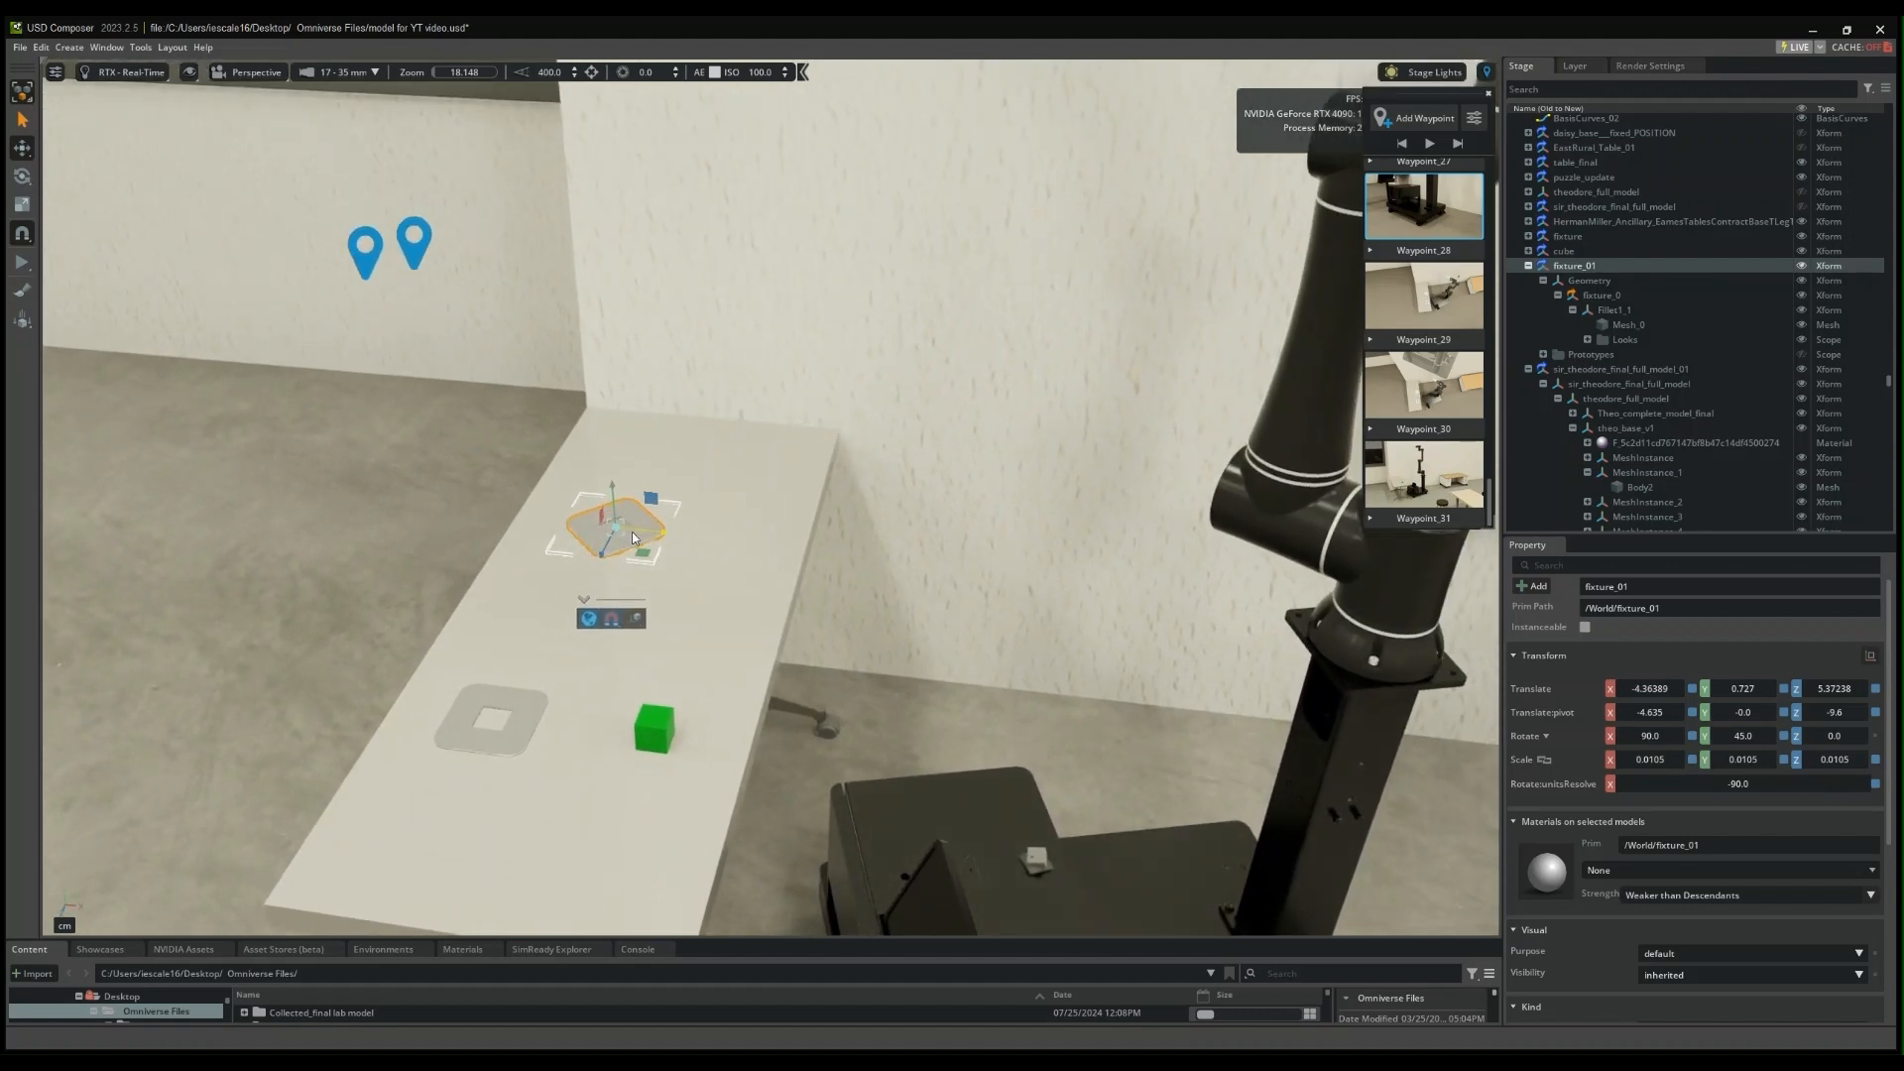
key(f)
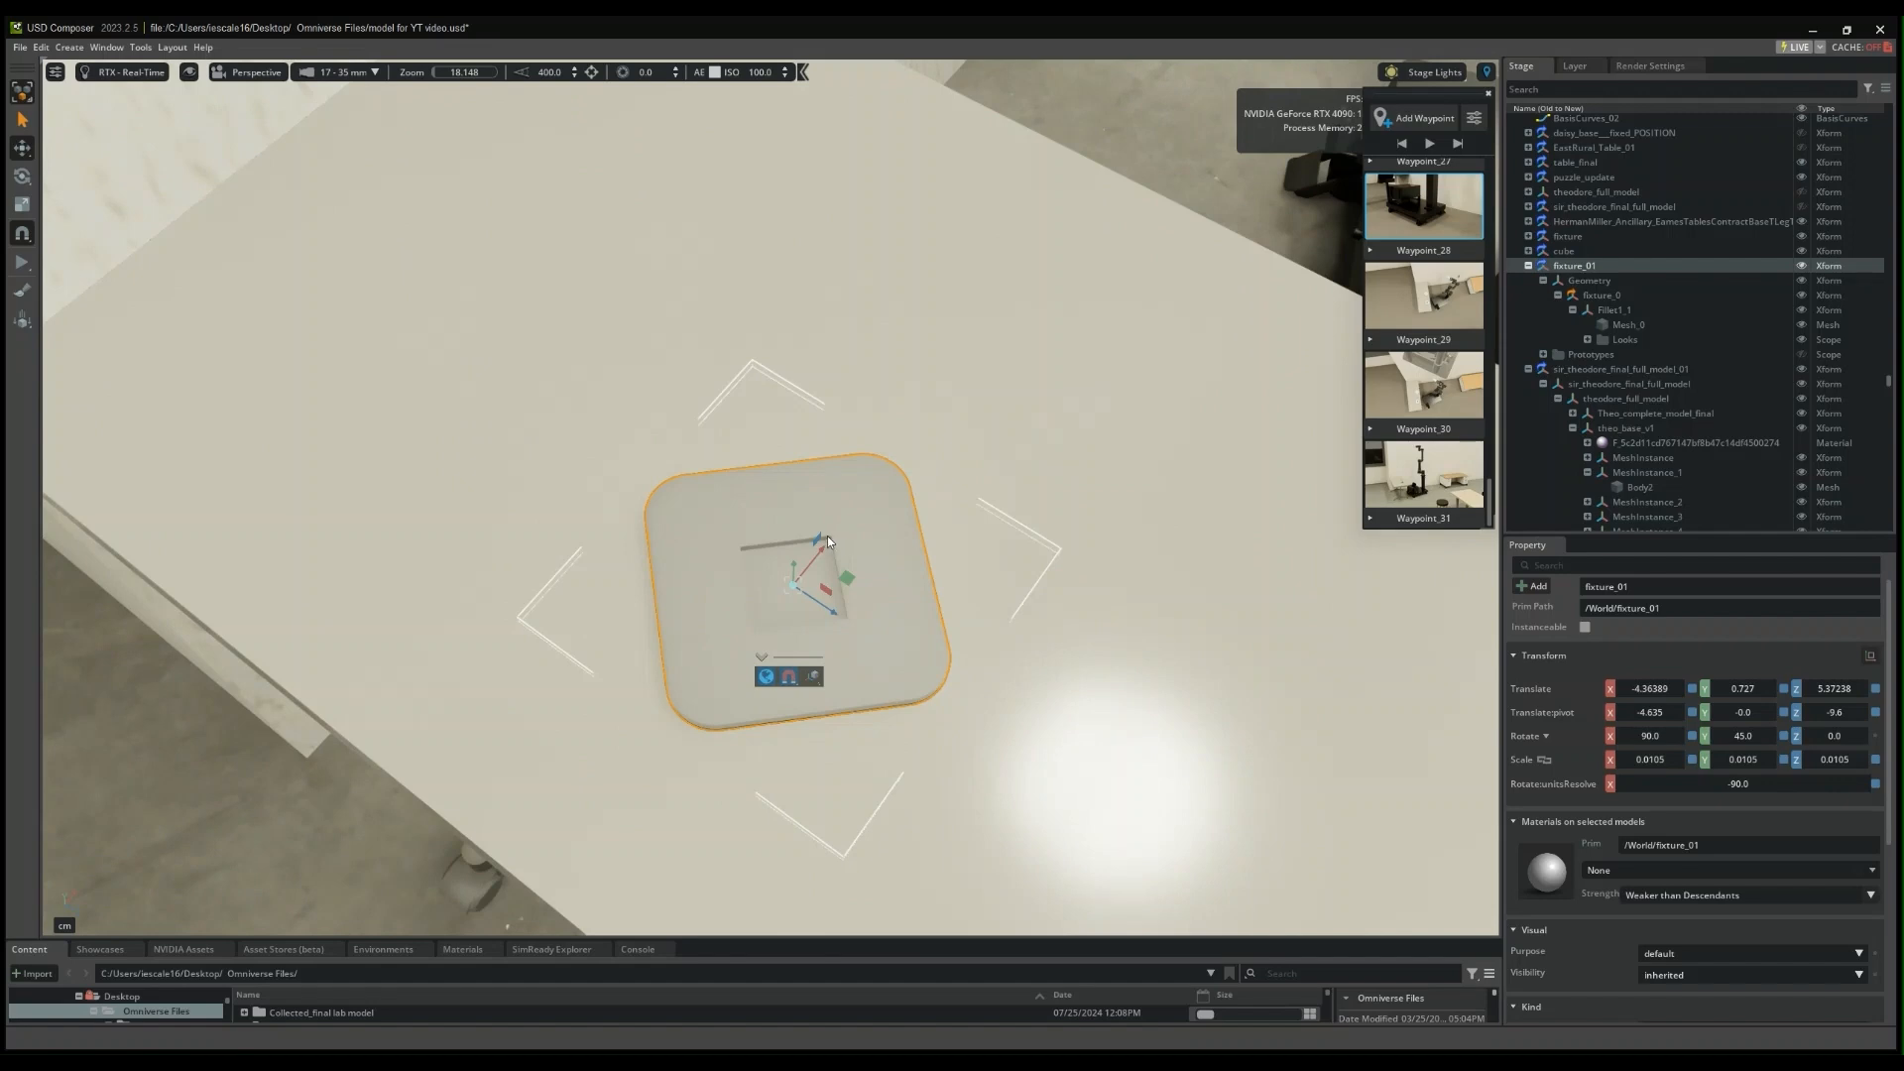
click(814, 676)
click(865, 755)
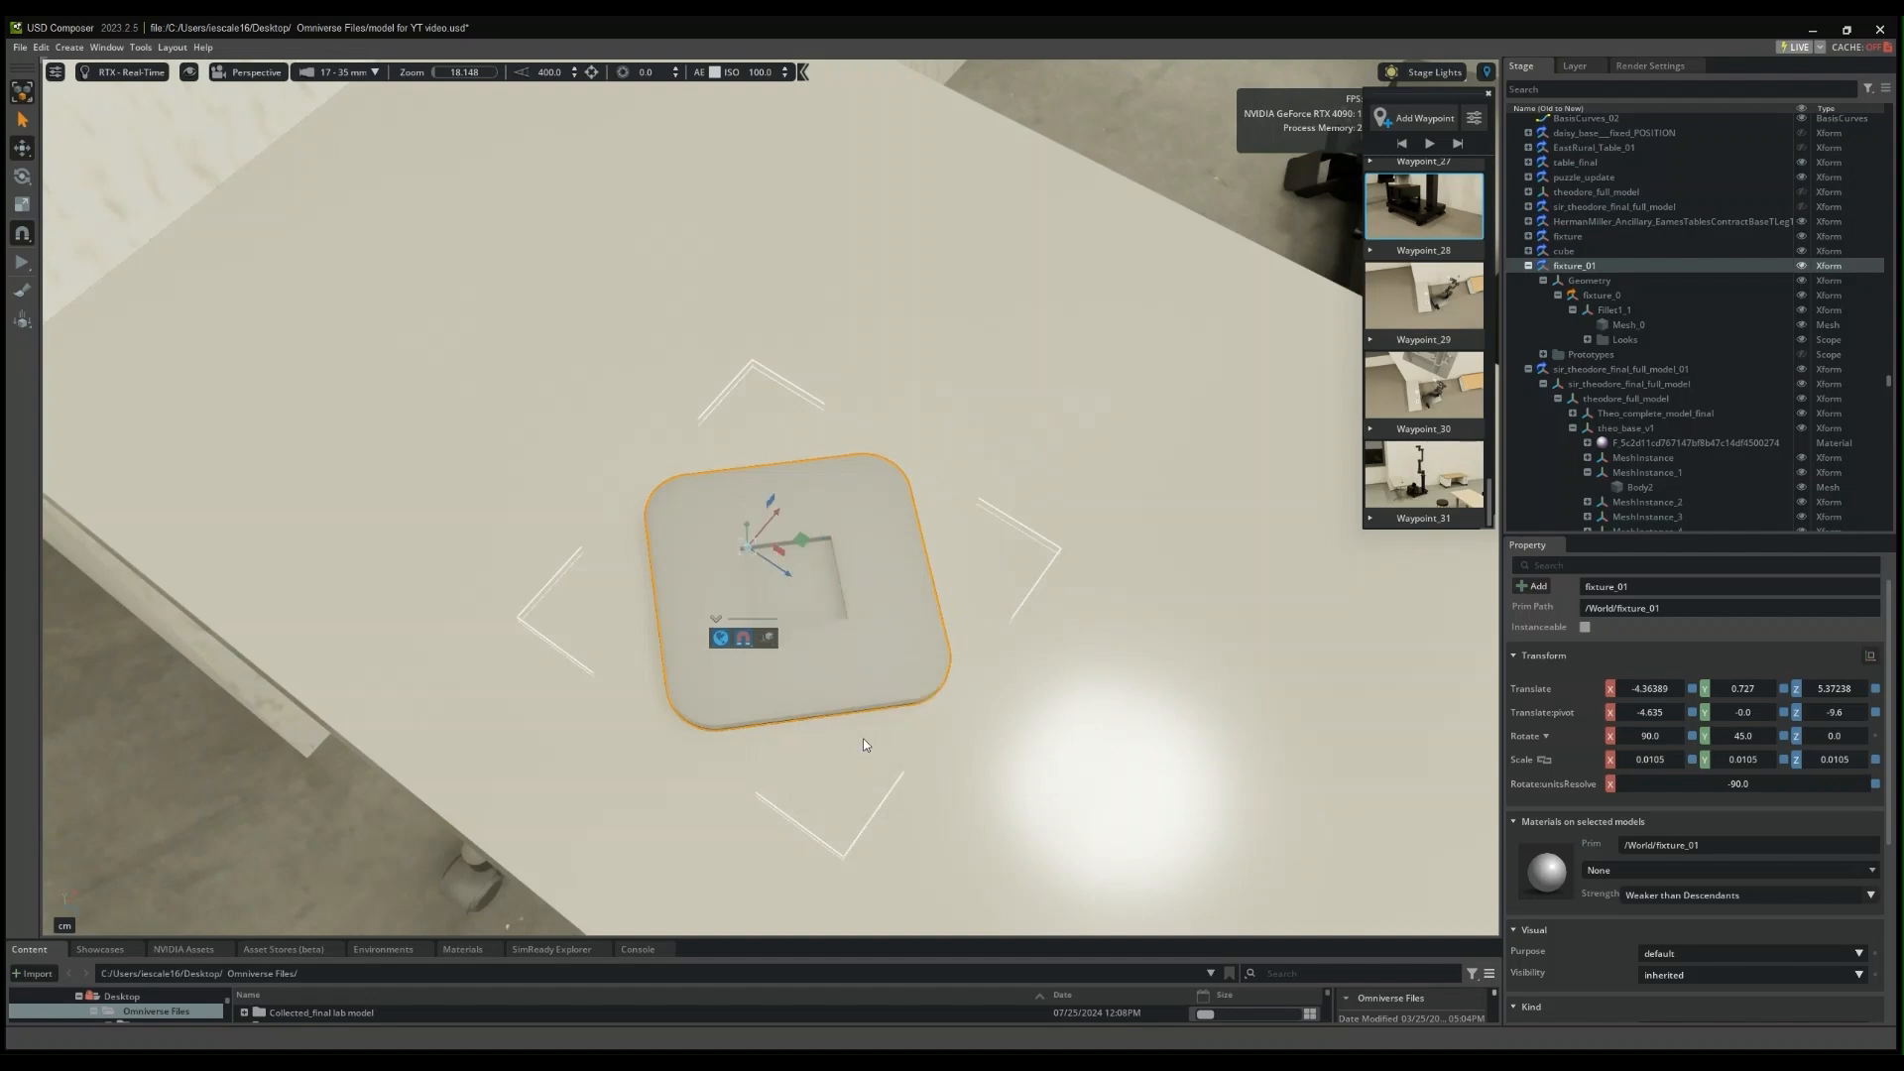
click(769, 637)
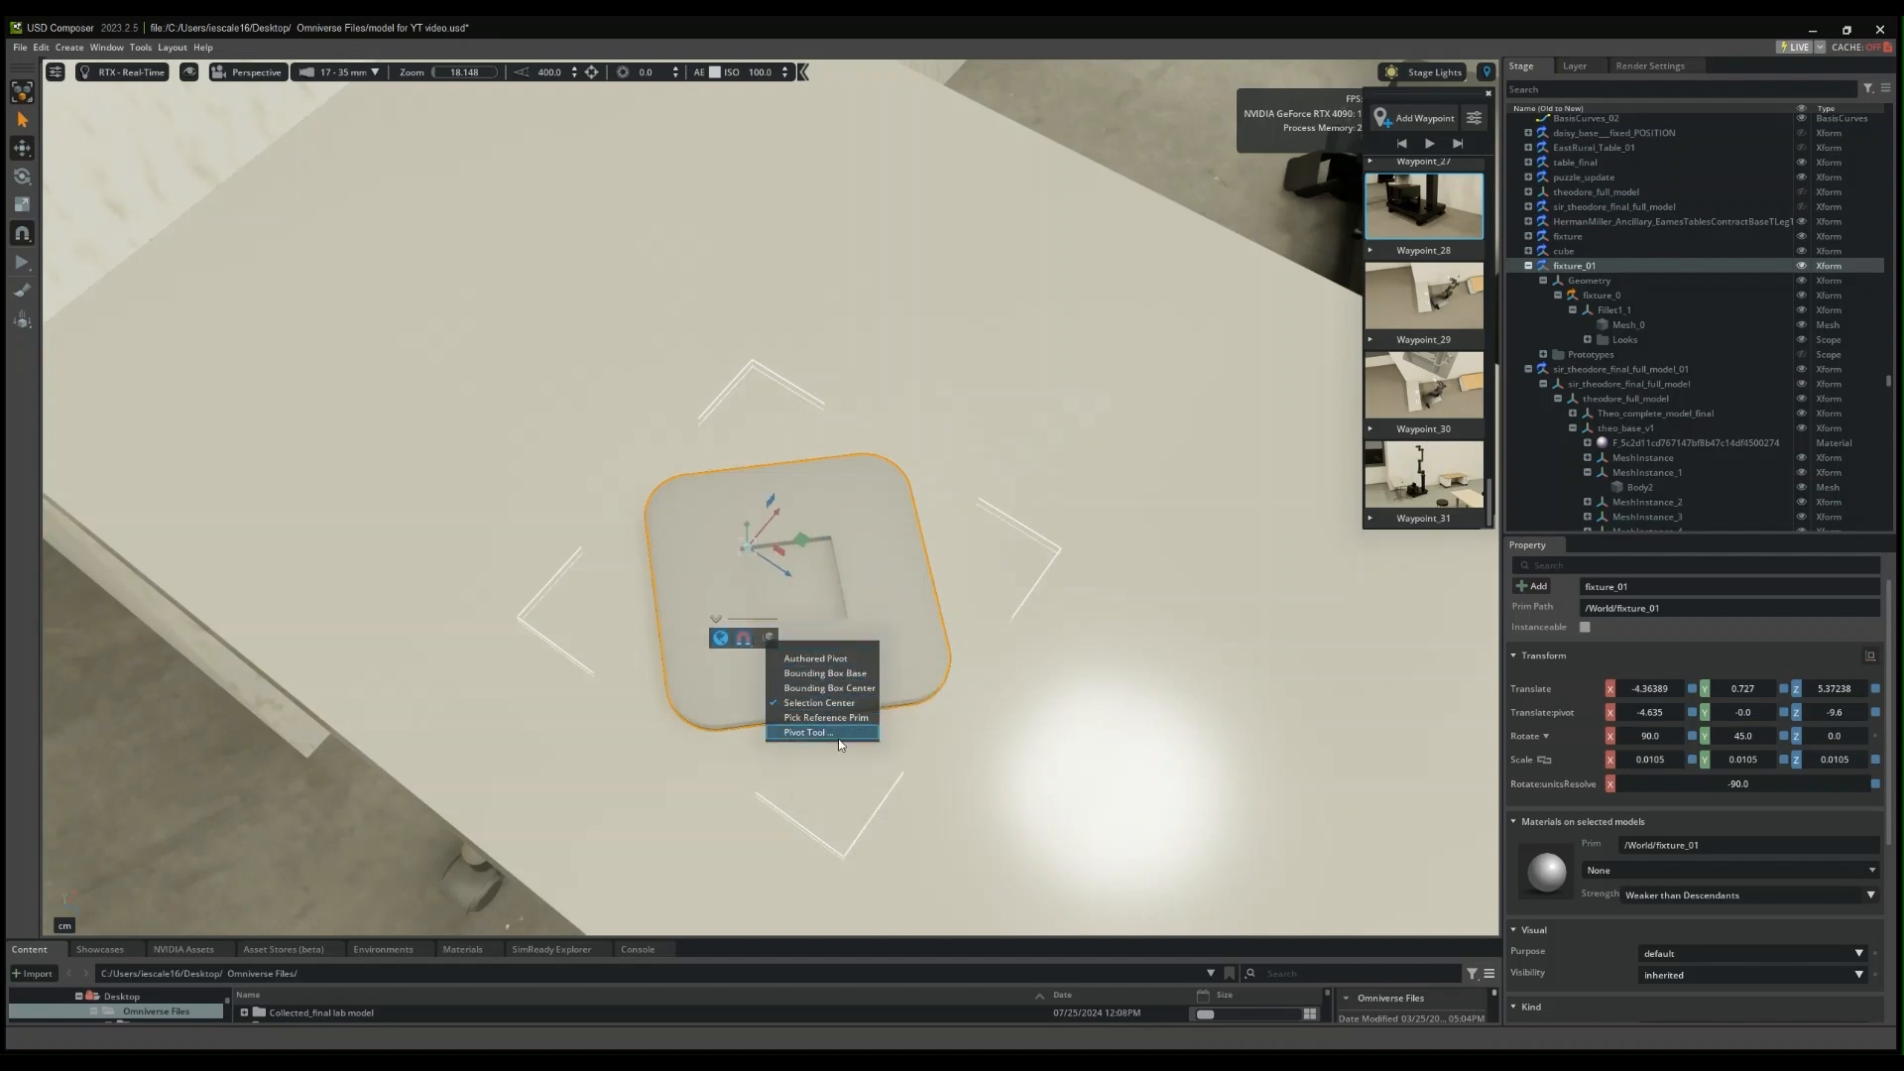
click(823, 733)
drag(953, 383, 1128, 352)
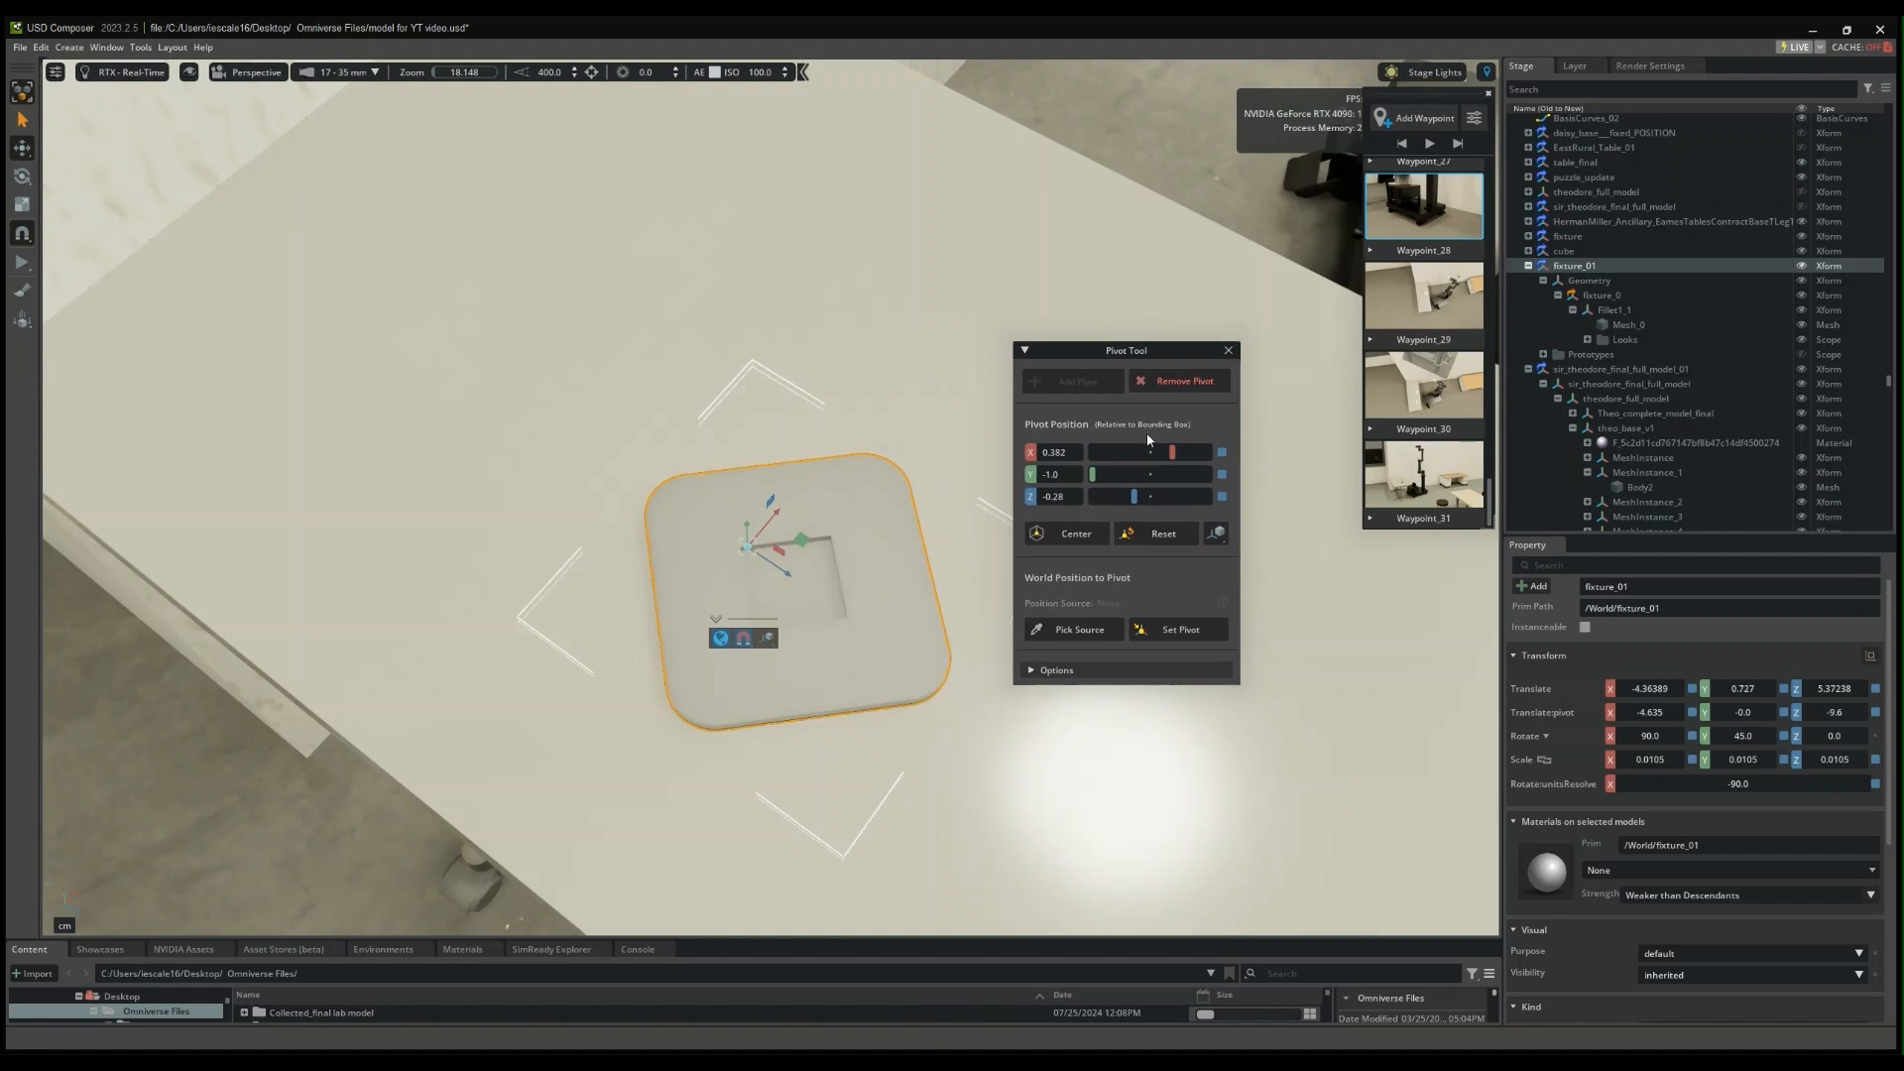
drag(1133, 495, 1171, 507)
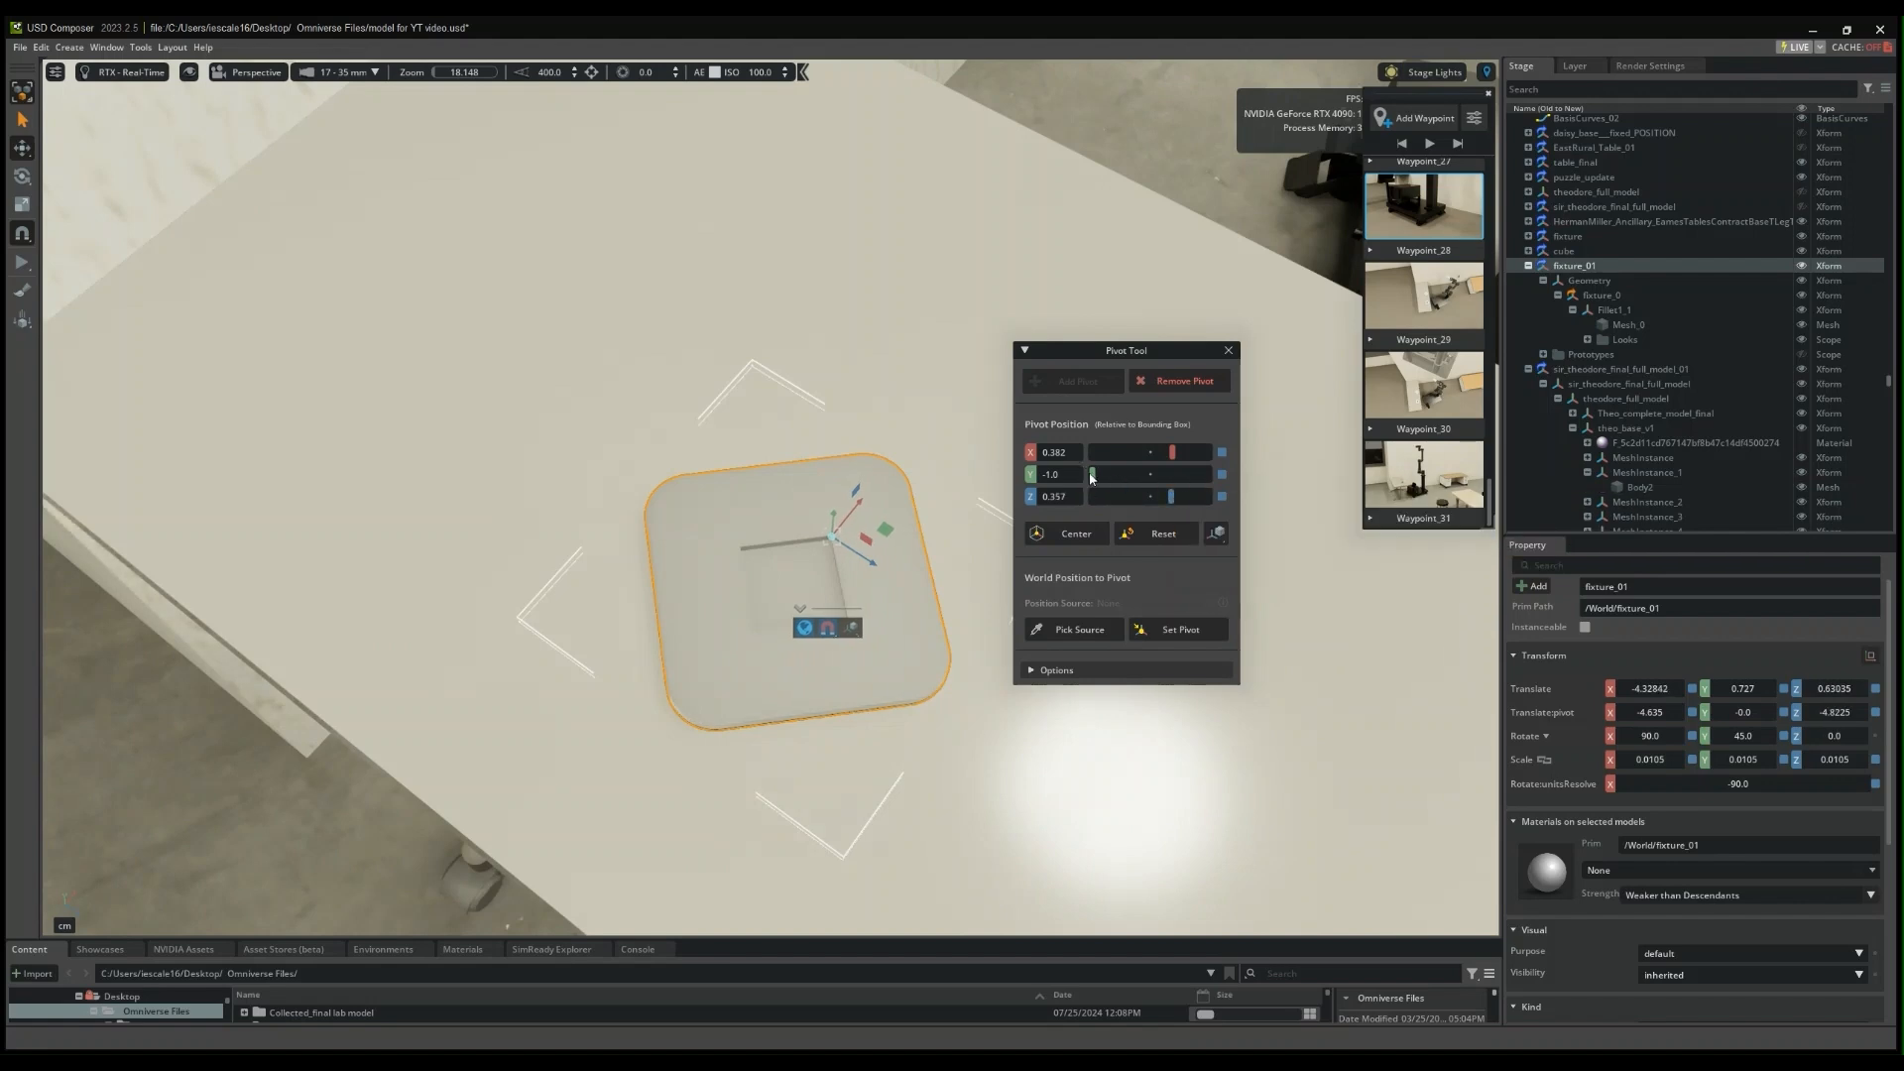
drag(1093, 474, 1176, 458)
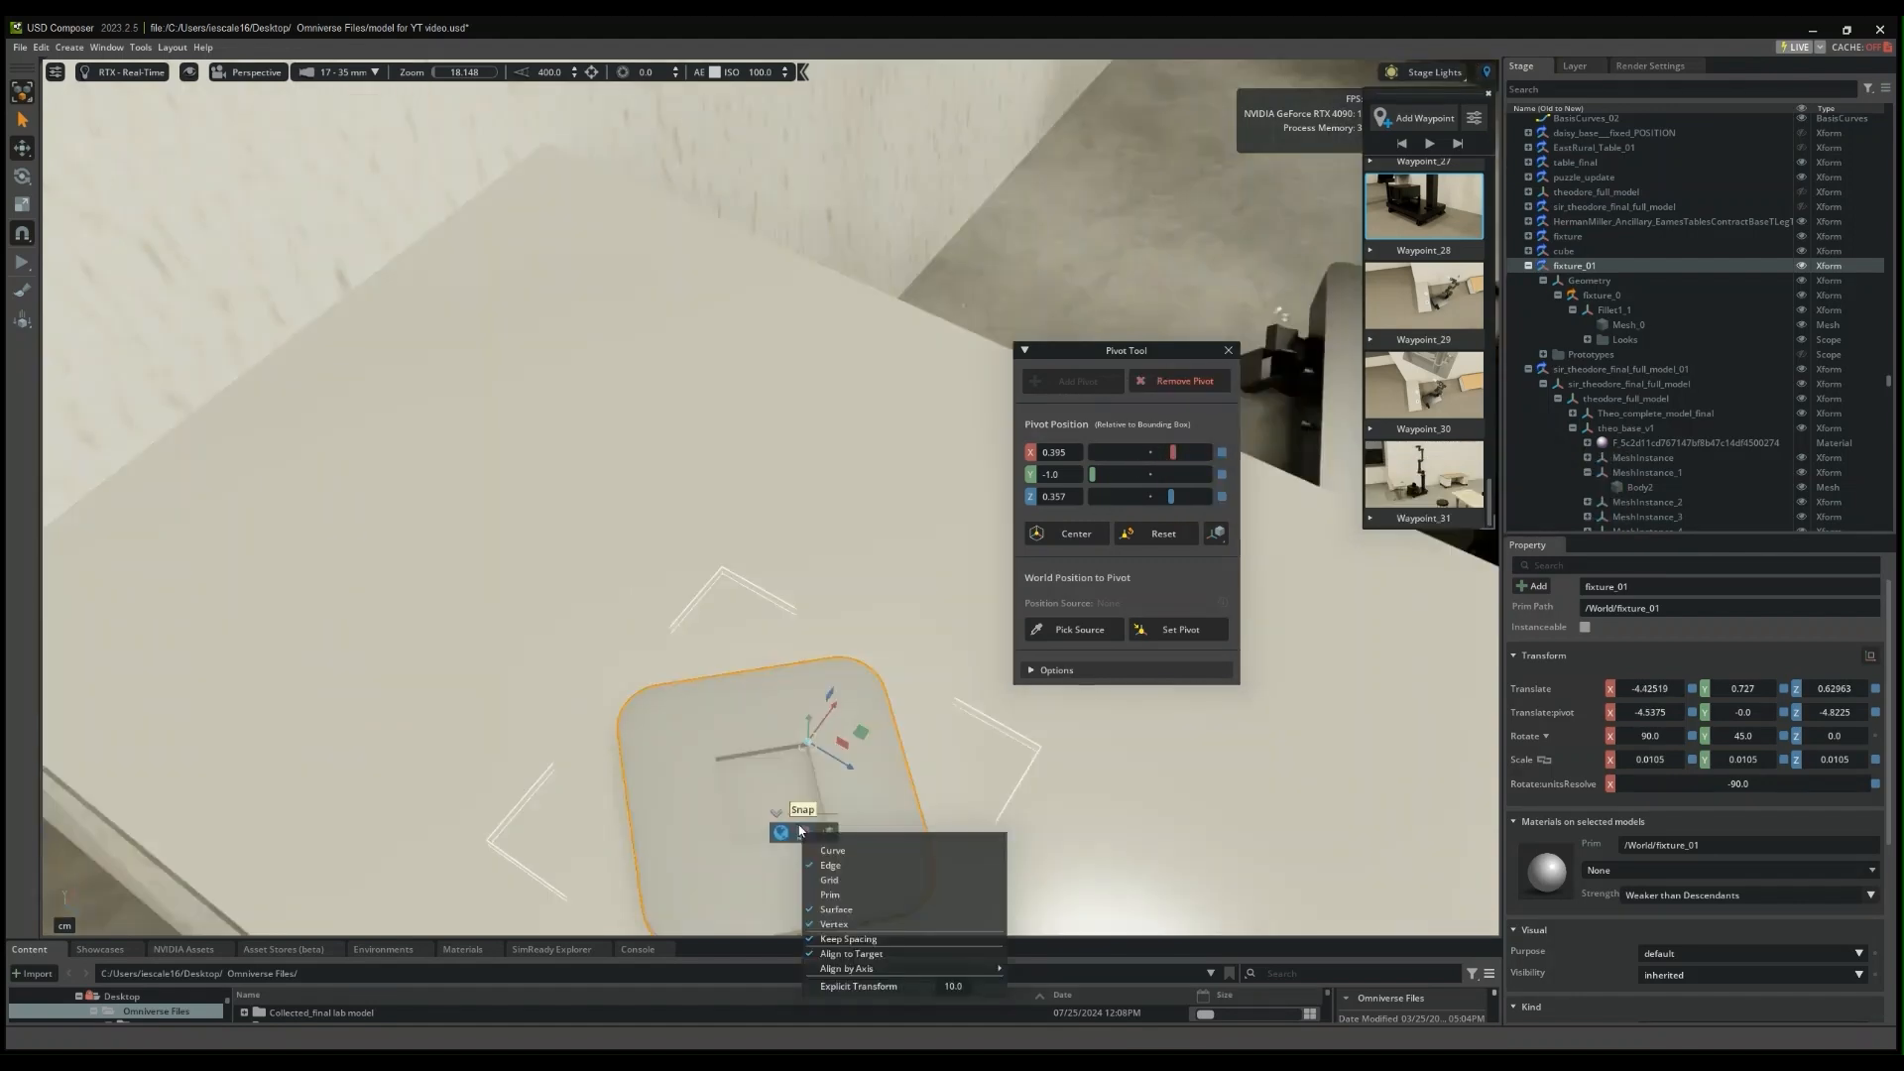
- Check that edge, surface and vertex snapping are enabled, and snap fixture_01 by its pivot to the white table's corner at the wall
click(800, 831)
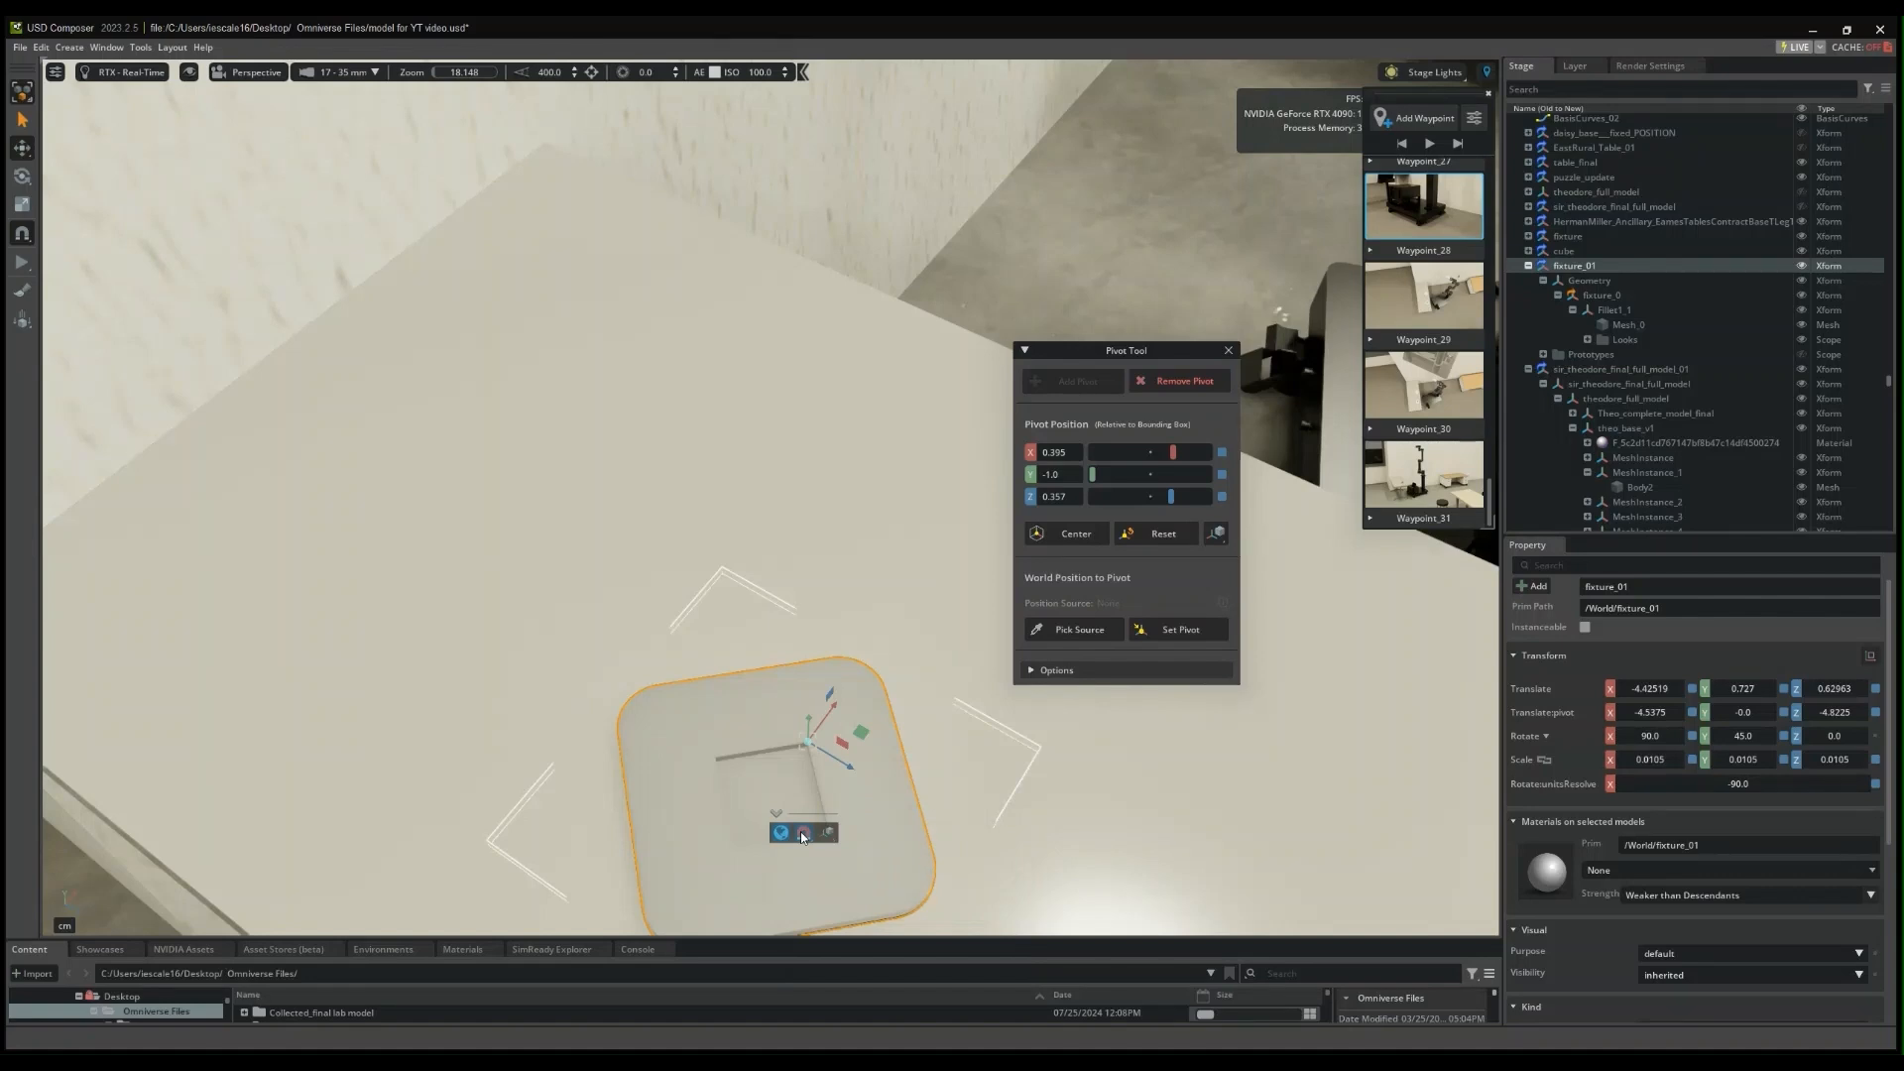
click(803, 838)
click(802, 838)
right_click(802, 838)
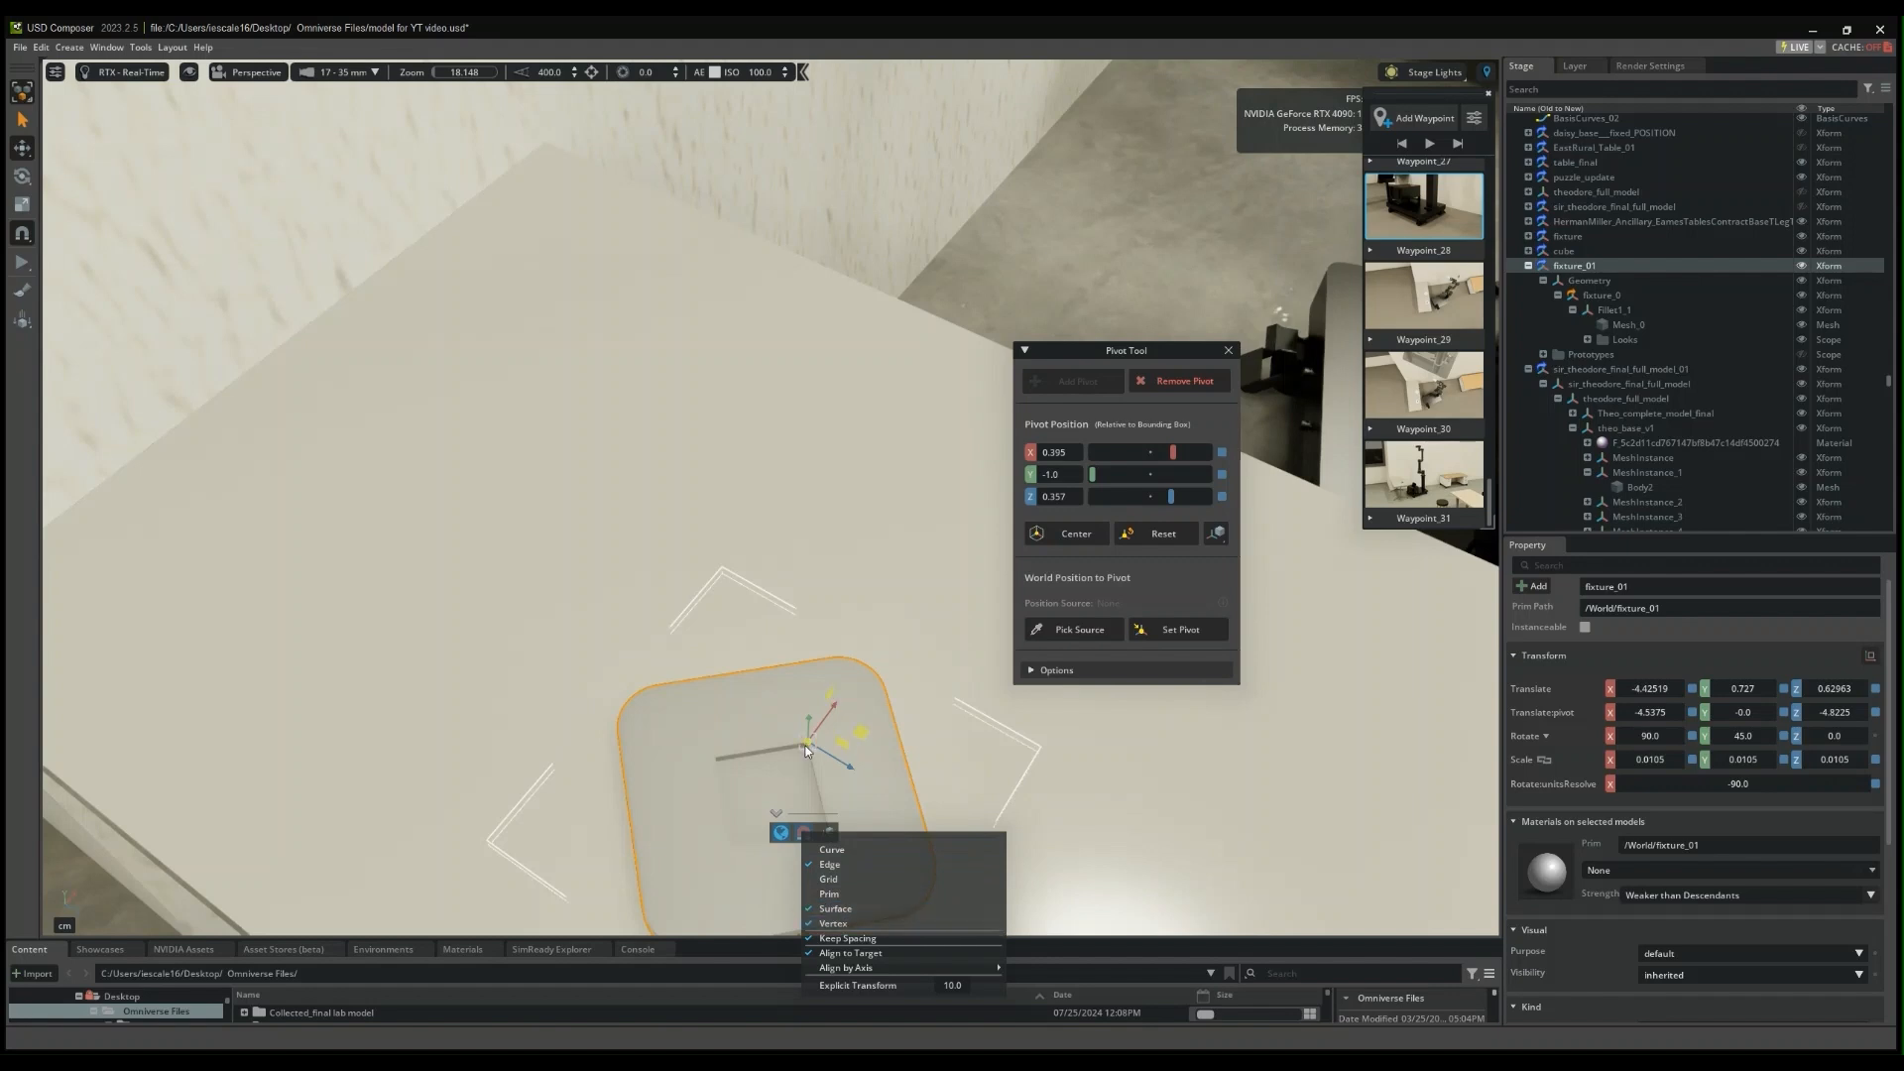
drag(806, 746, 544, 145)
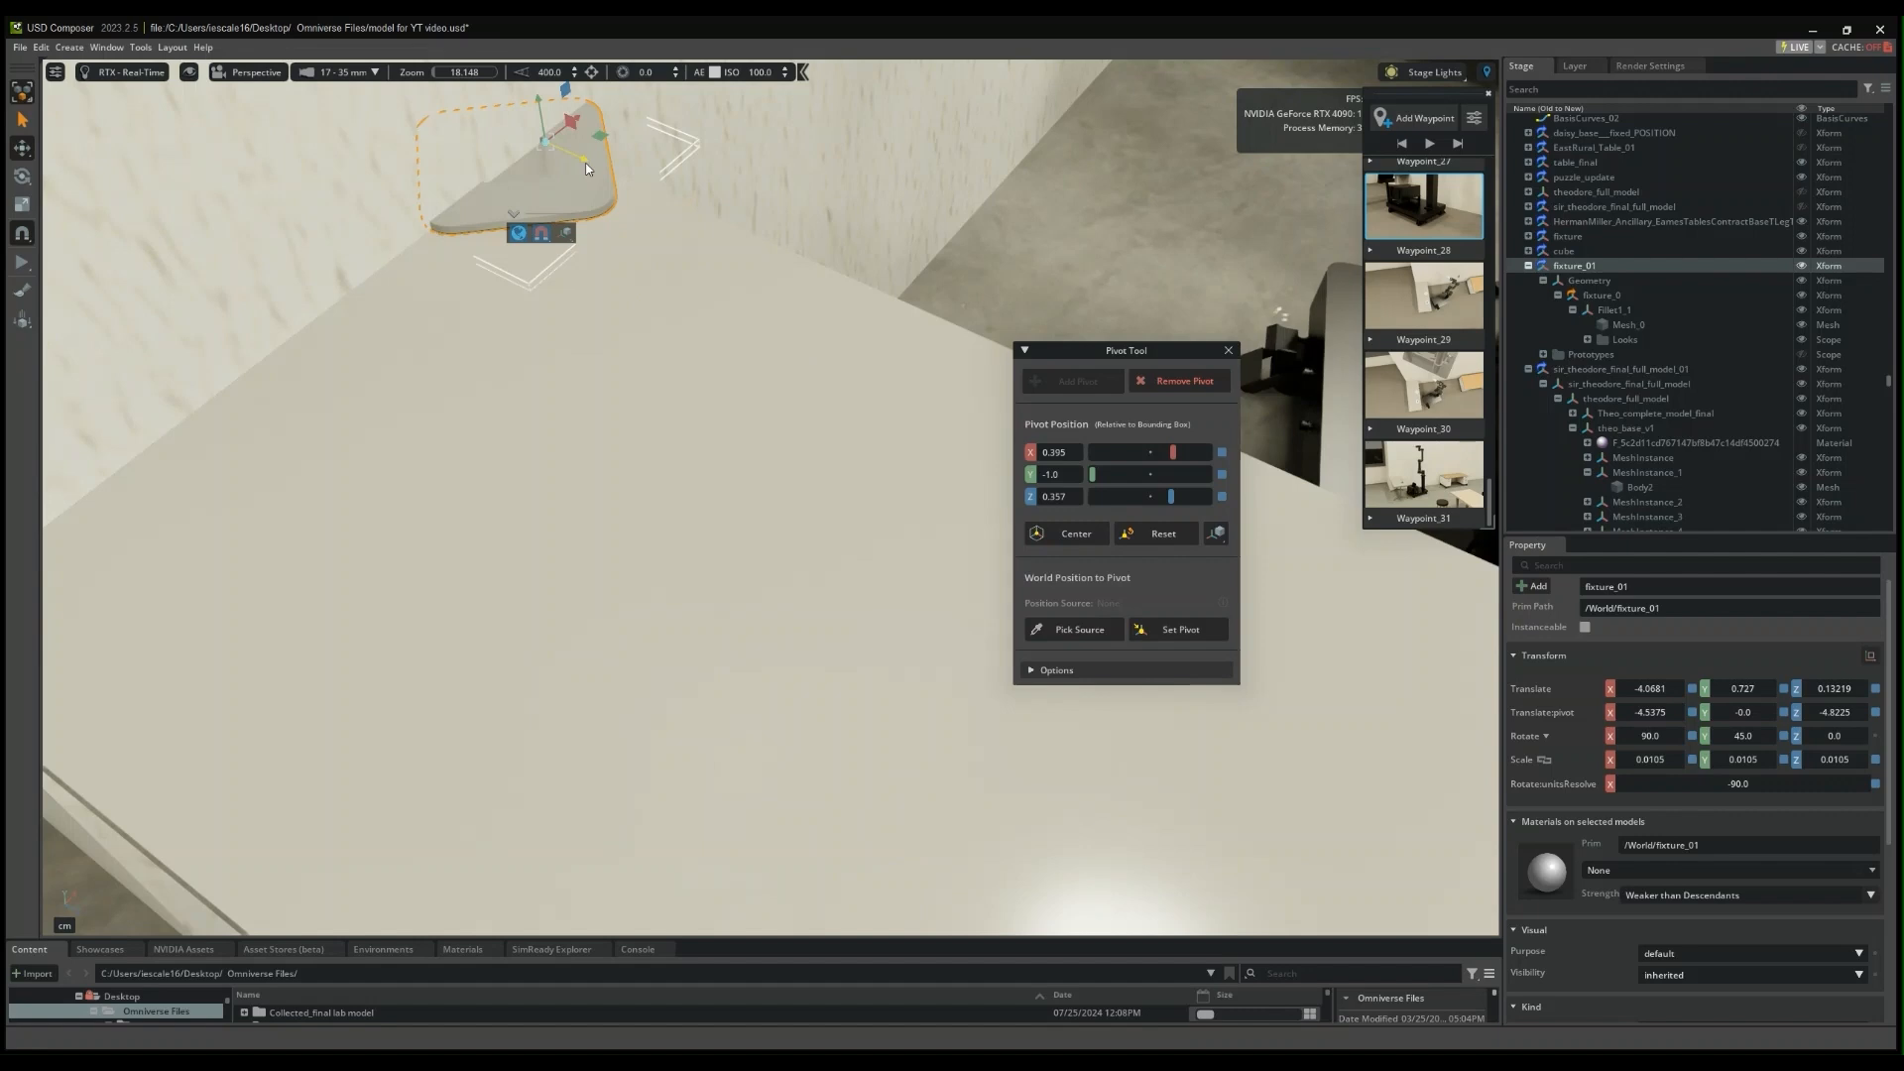
- Try moving fixture_01 along the Z axis out from the table corner, and undo that move
drag(586, 168, 907, 342)
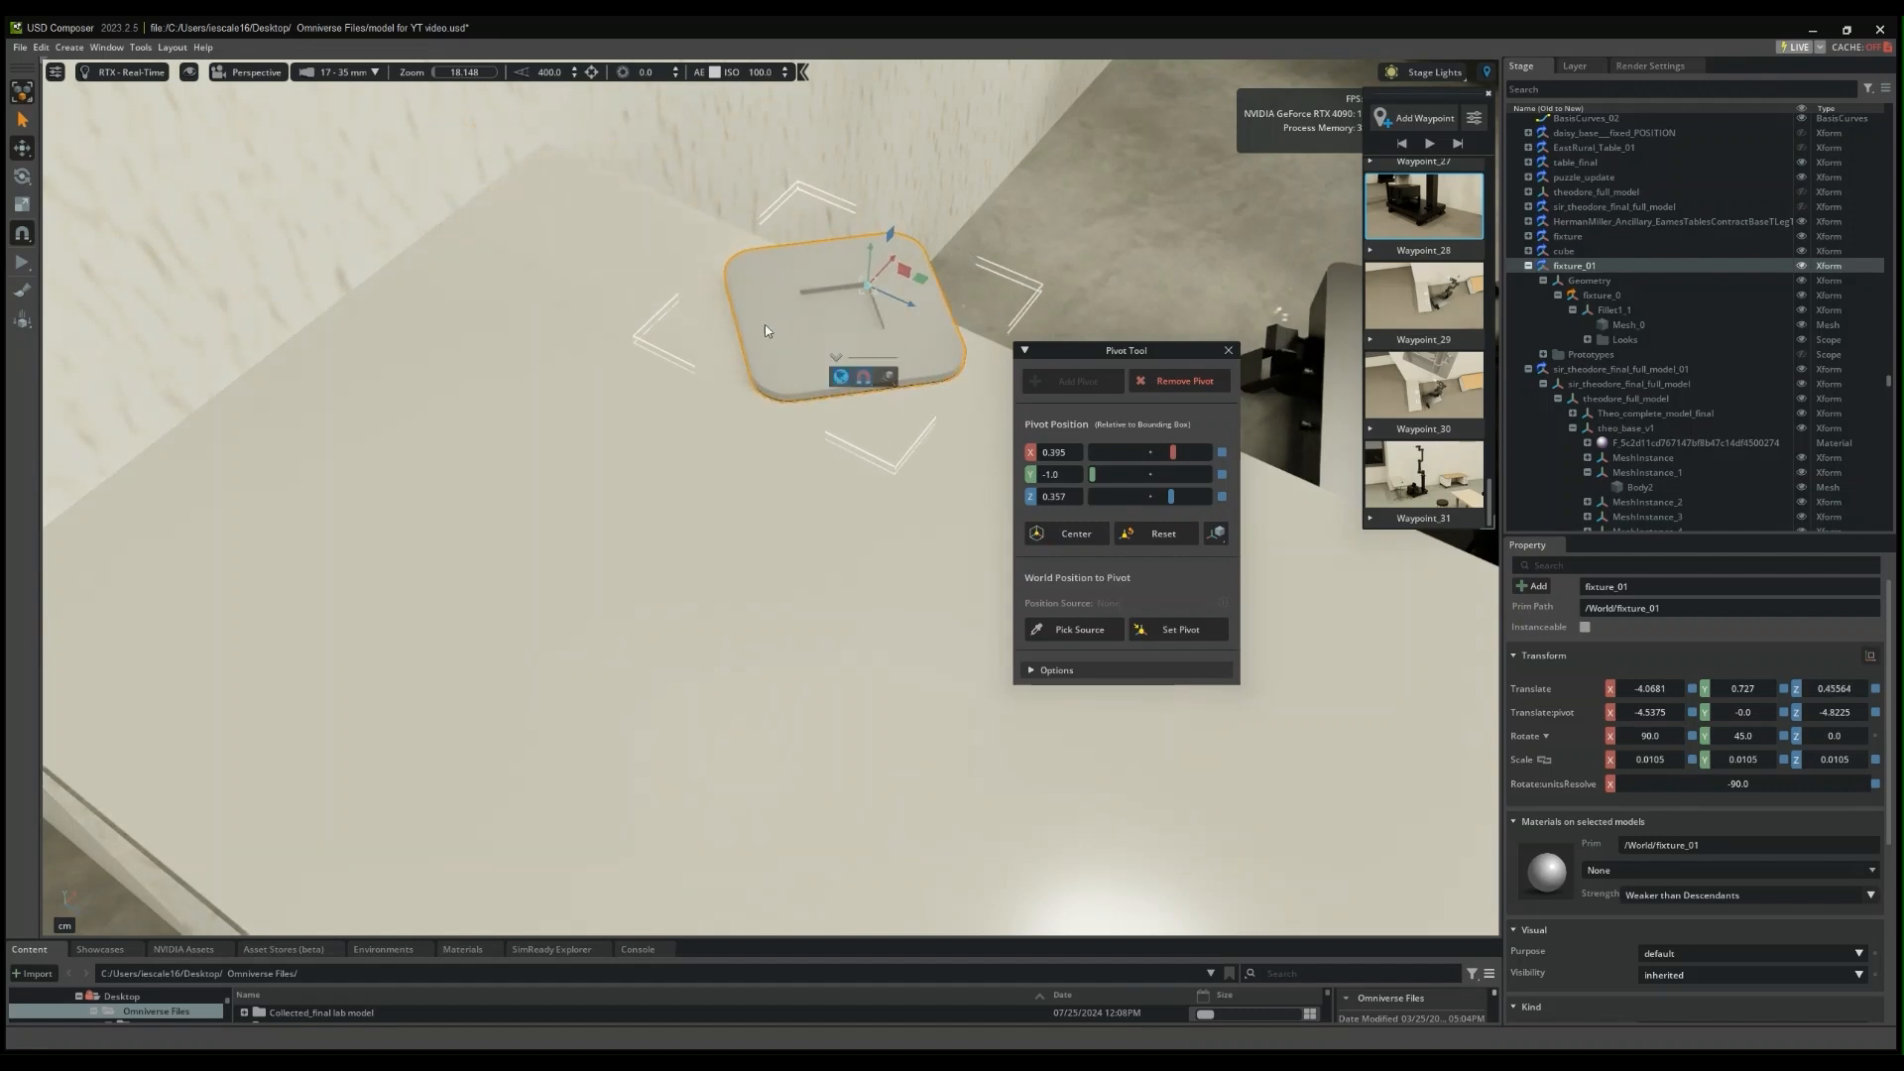
key(ctrl+z)
double_click(1841, 691)
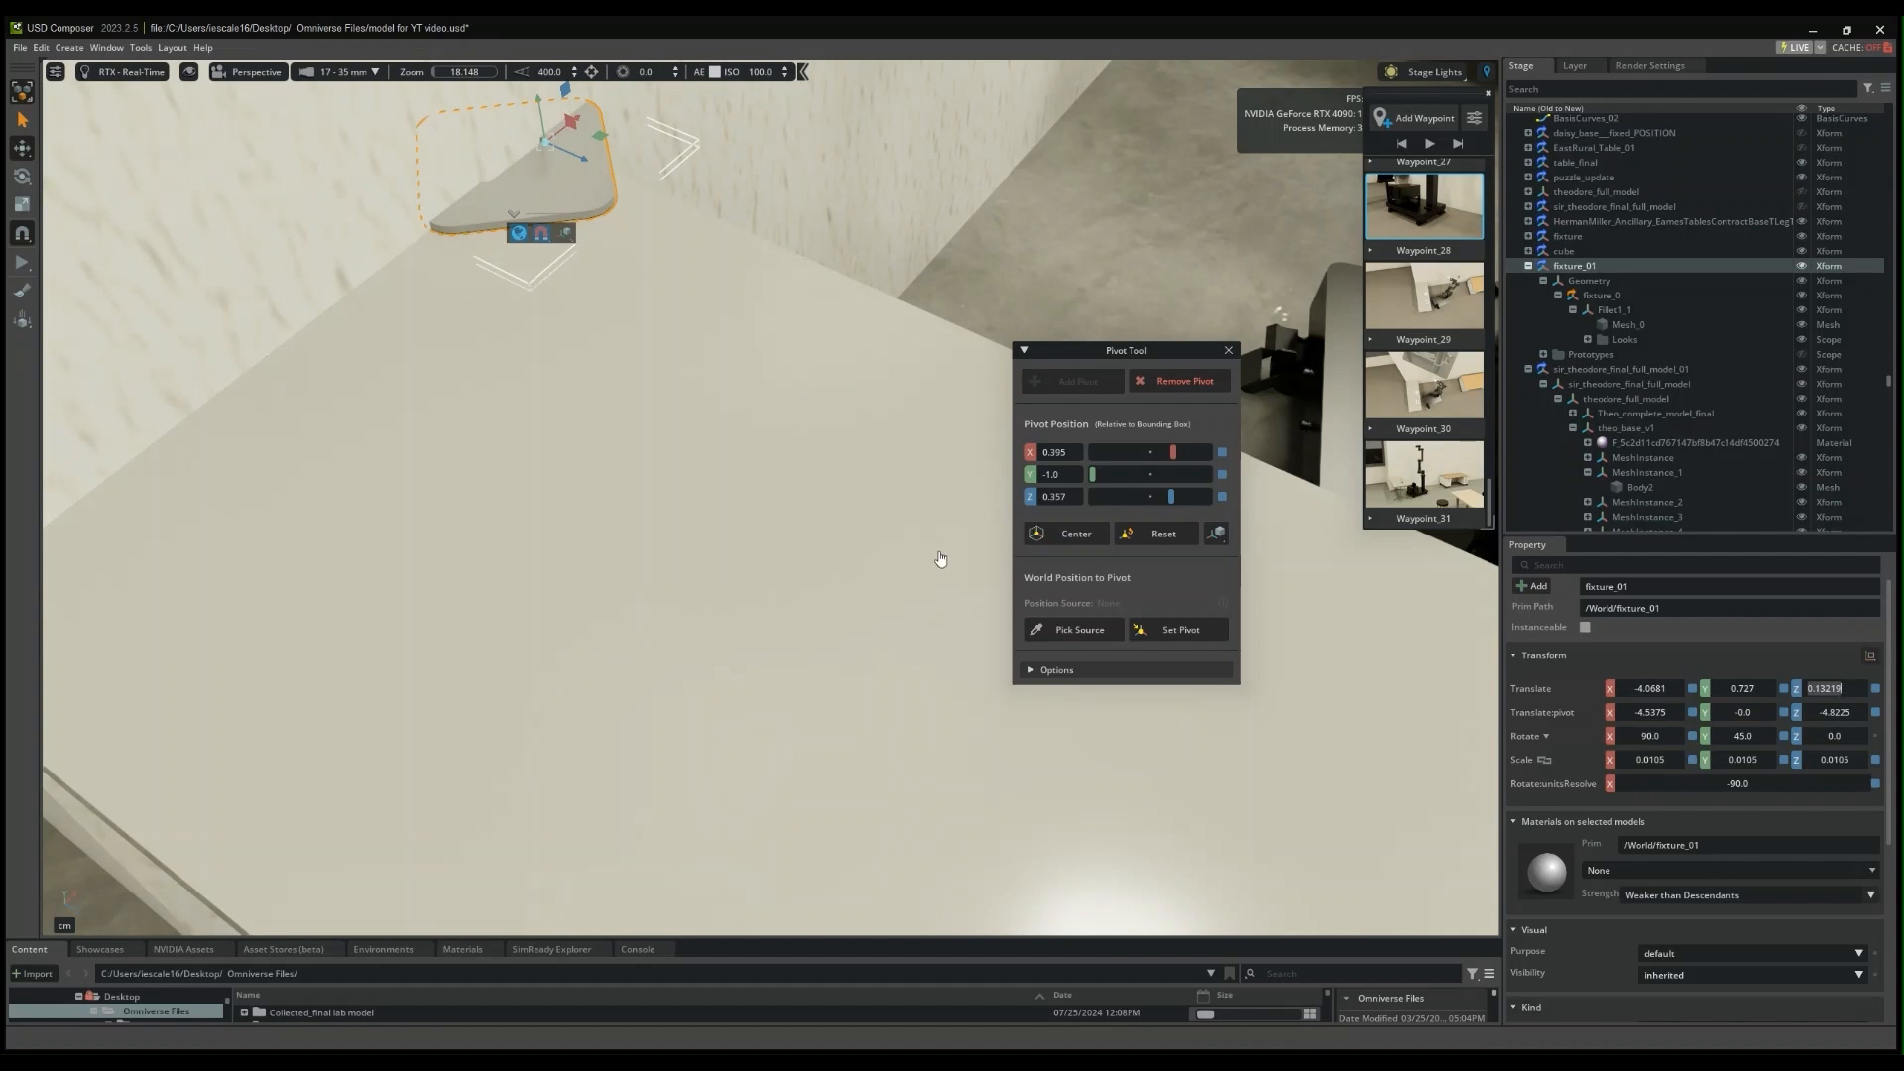
alt+drag(941, 558, 1119, 387)
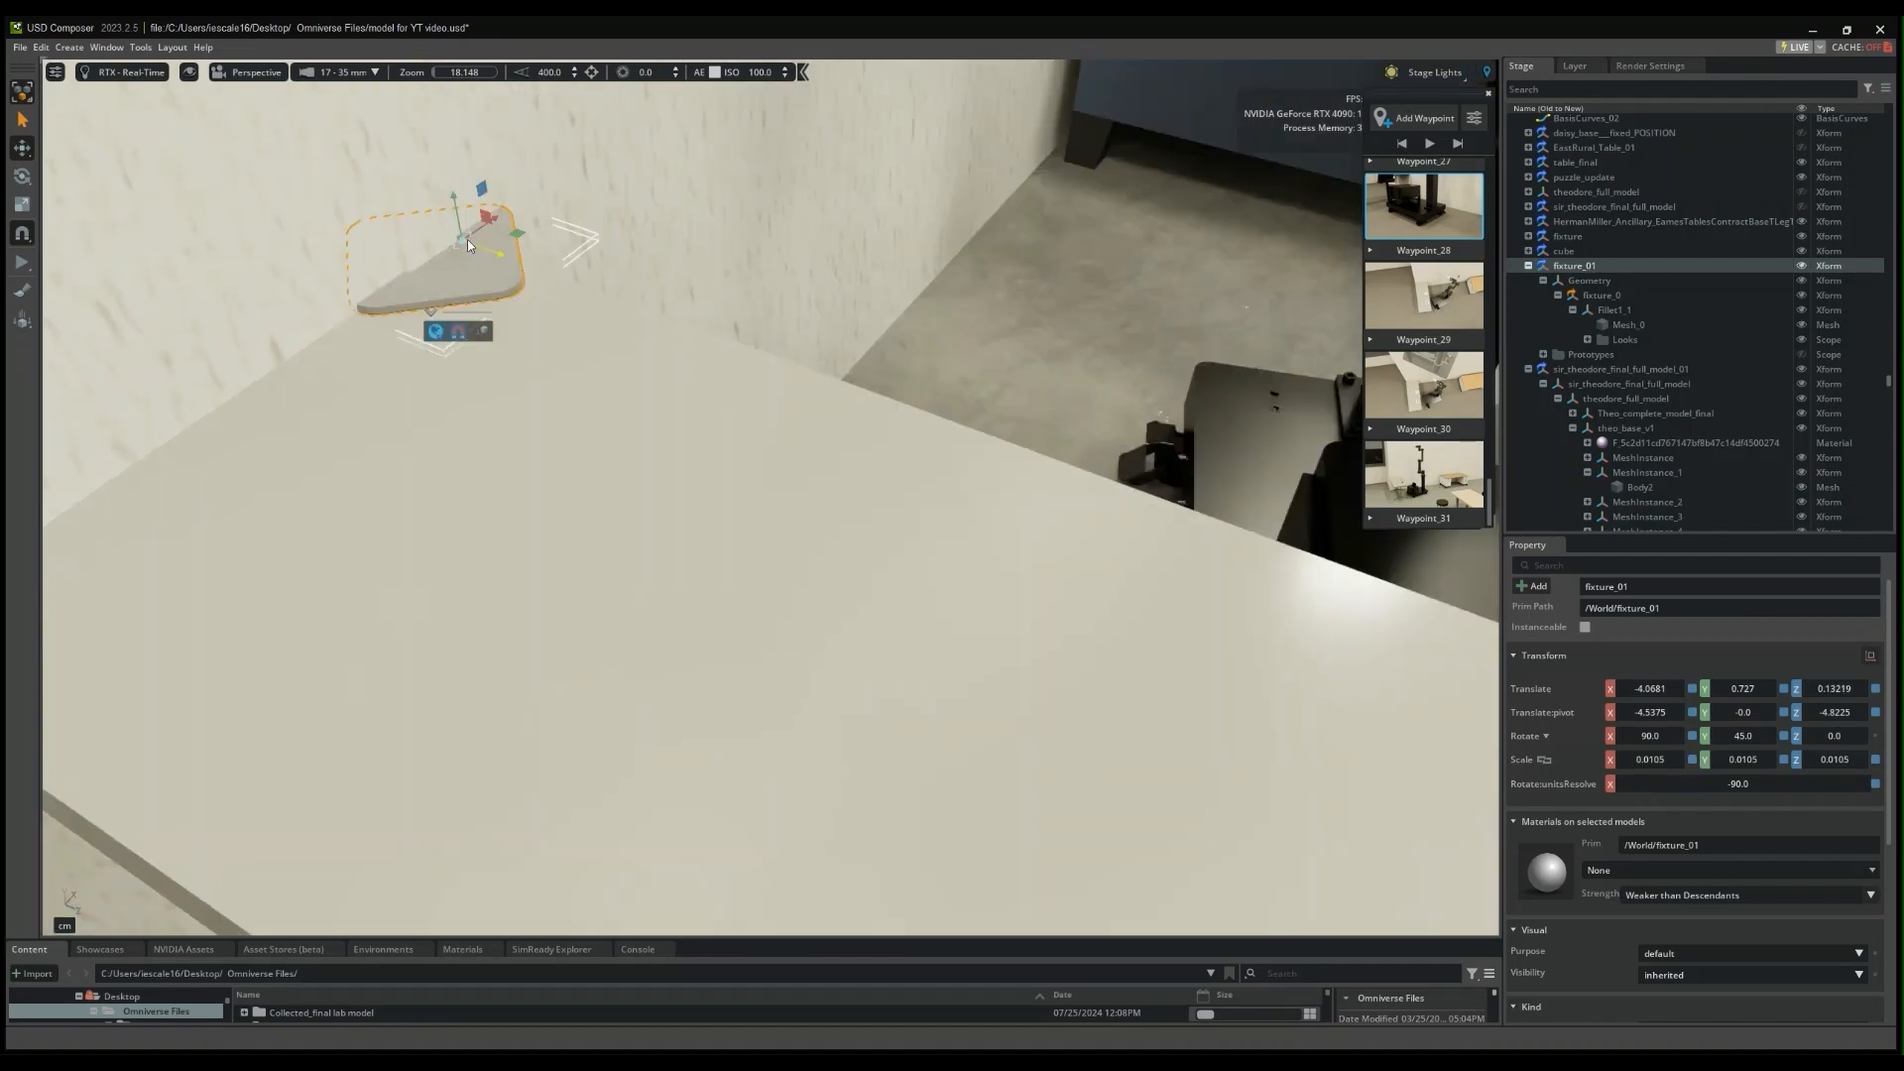
- Set fixture_01's translation to Z 0.77019 and X -4.1581, offsetting it from the table corner
double_click(1840, 688)
key(BackSpace)
text(.77)
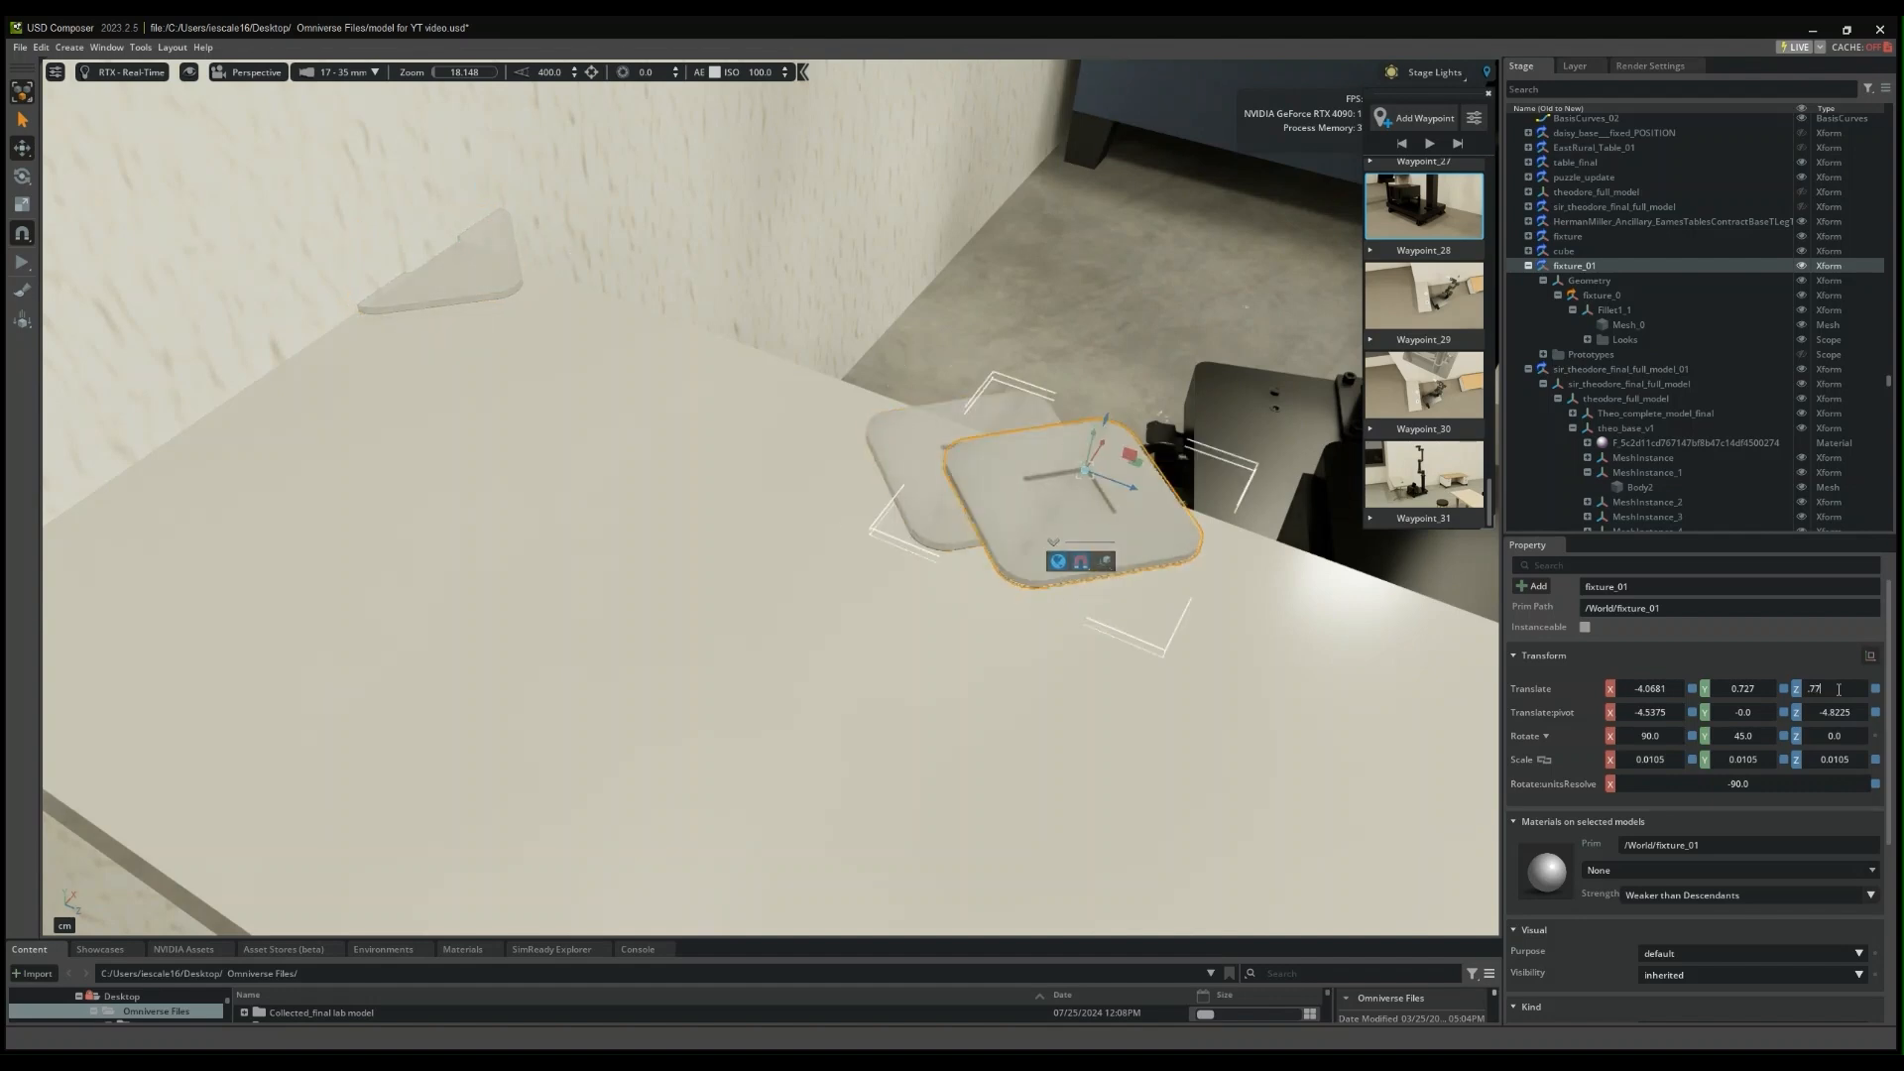
text(019)
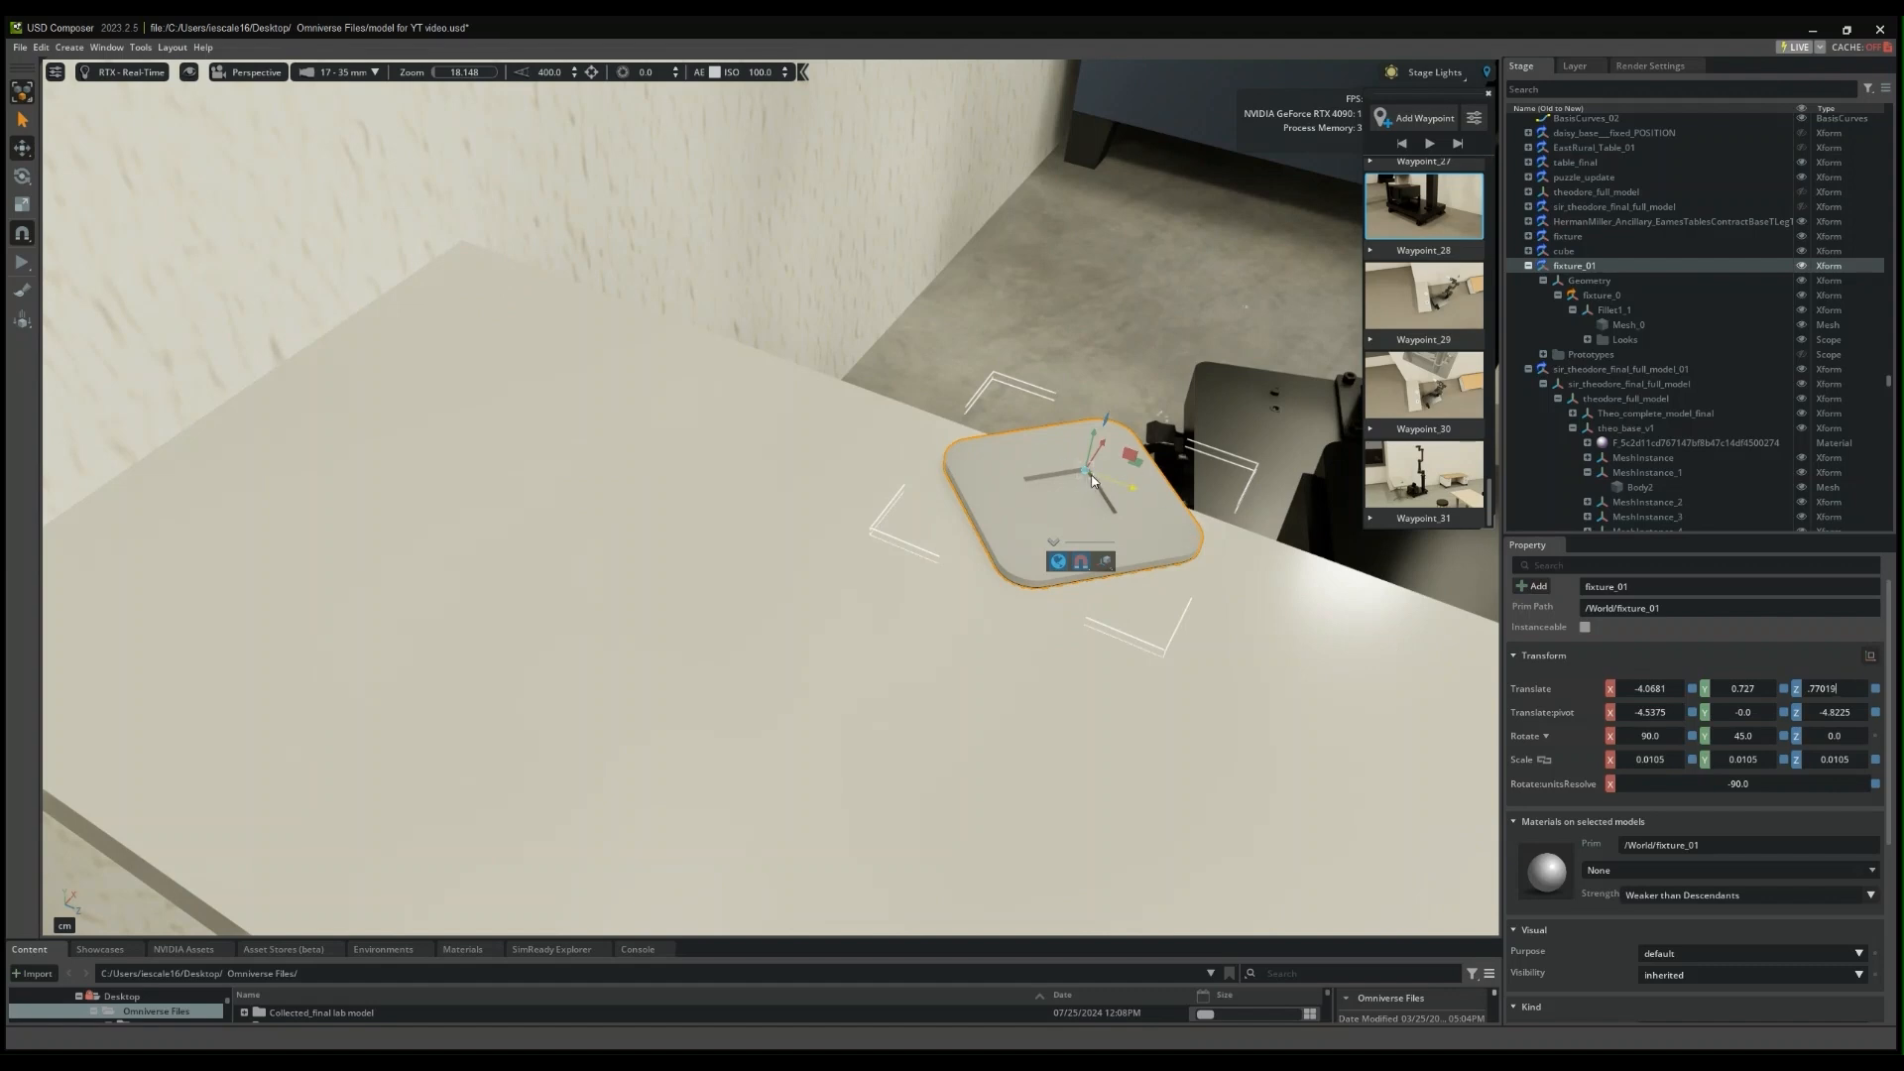
click(1669, 689)
text(-4.158)
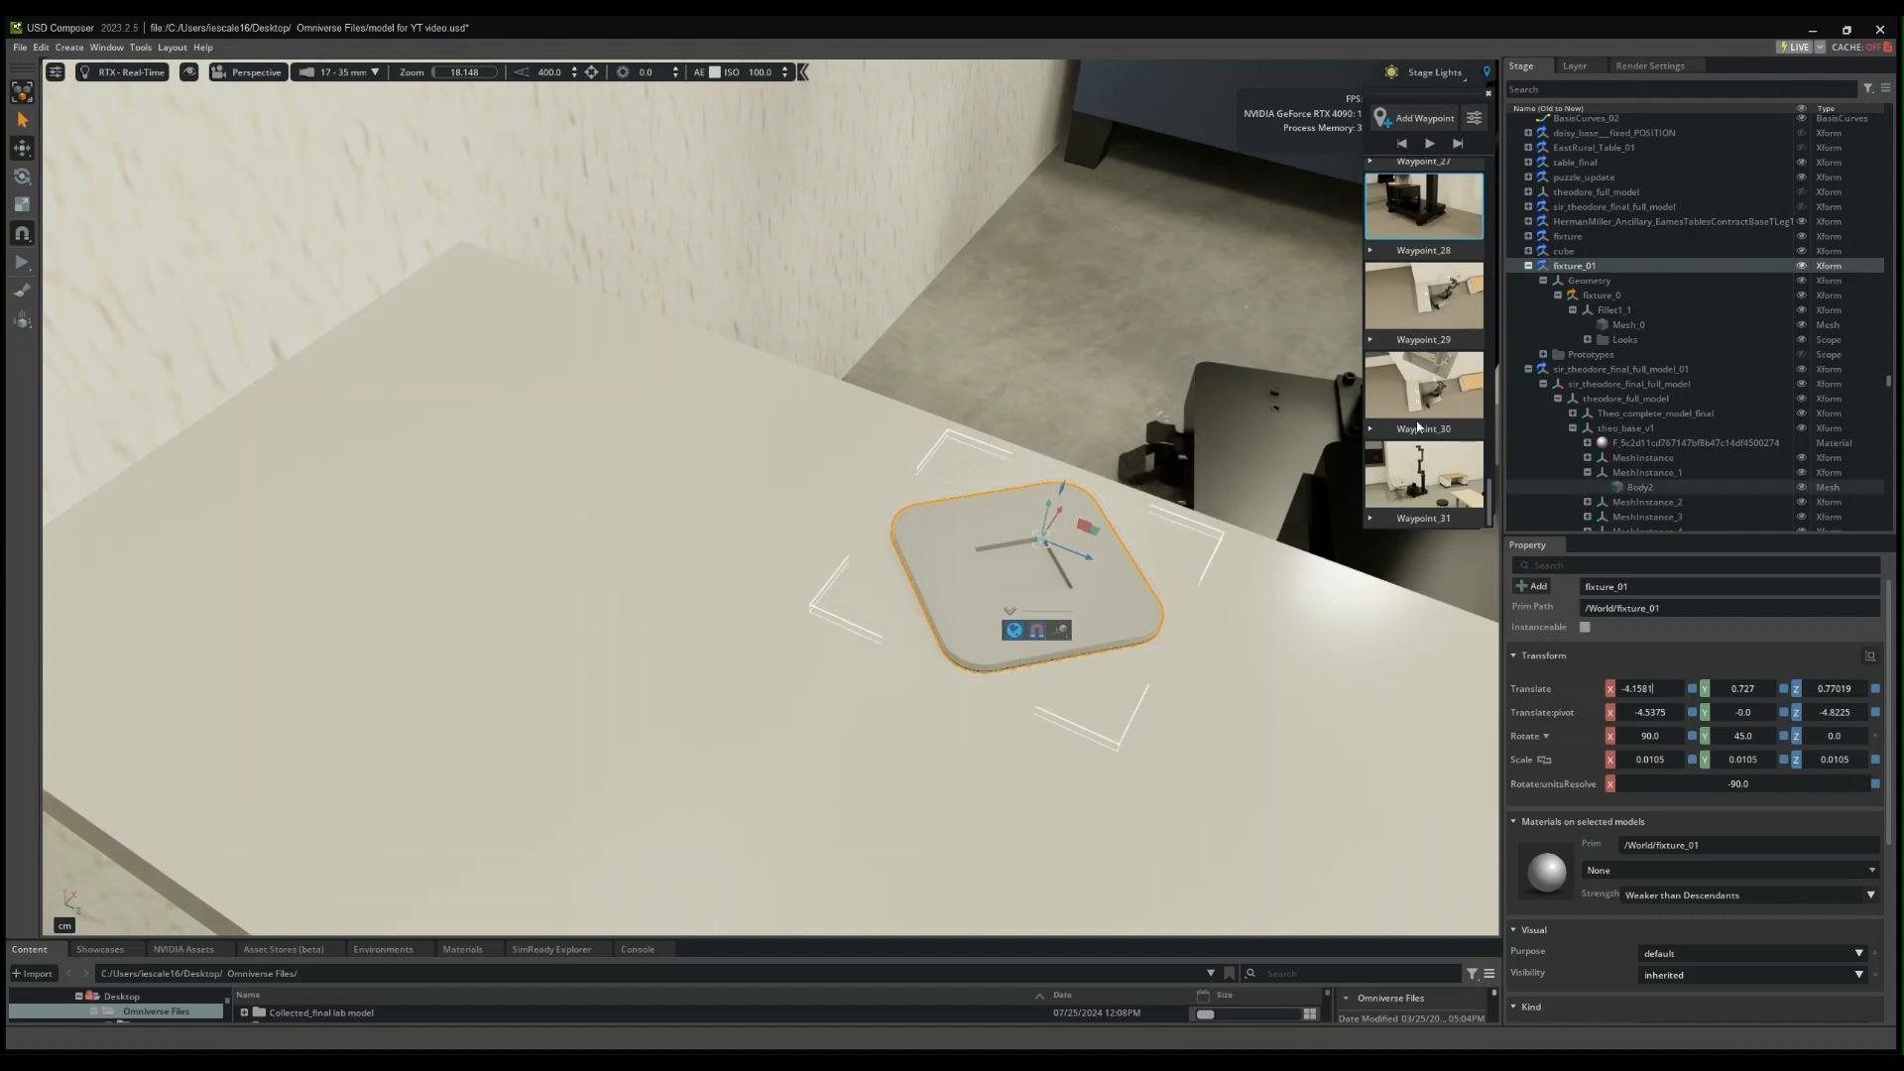
- Select the whole fixture beside the green cube and snap it by its pivot to the white table's corner at the wall
right_drag(926, 533, 420, 568)
right_drag(862, 703, 1129, 795)
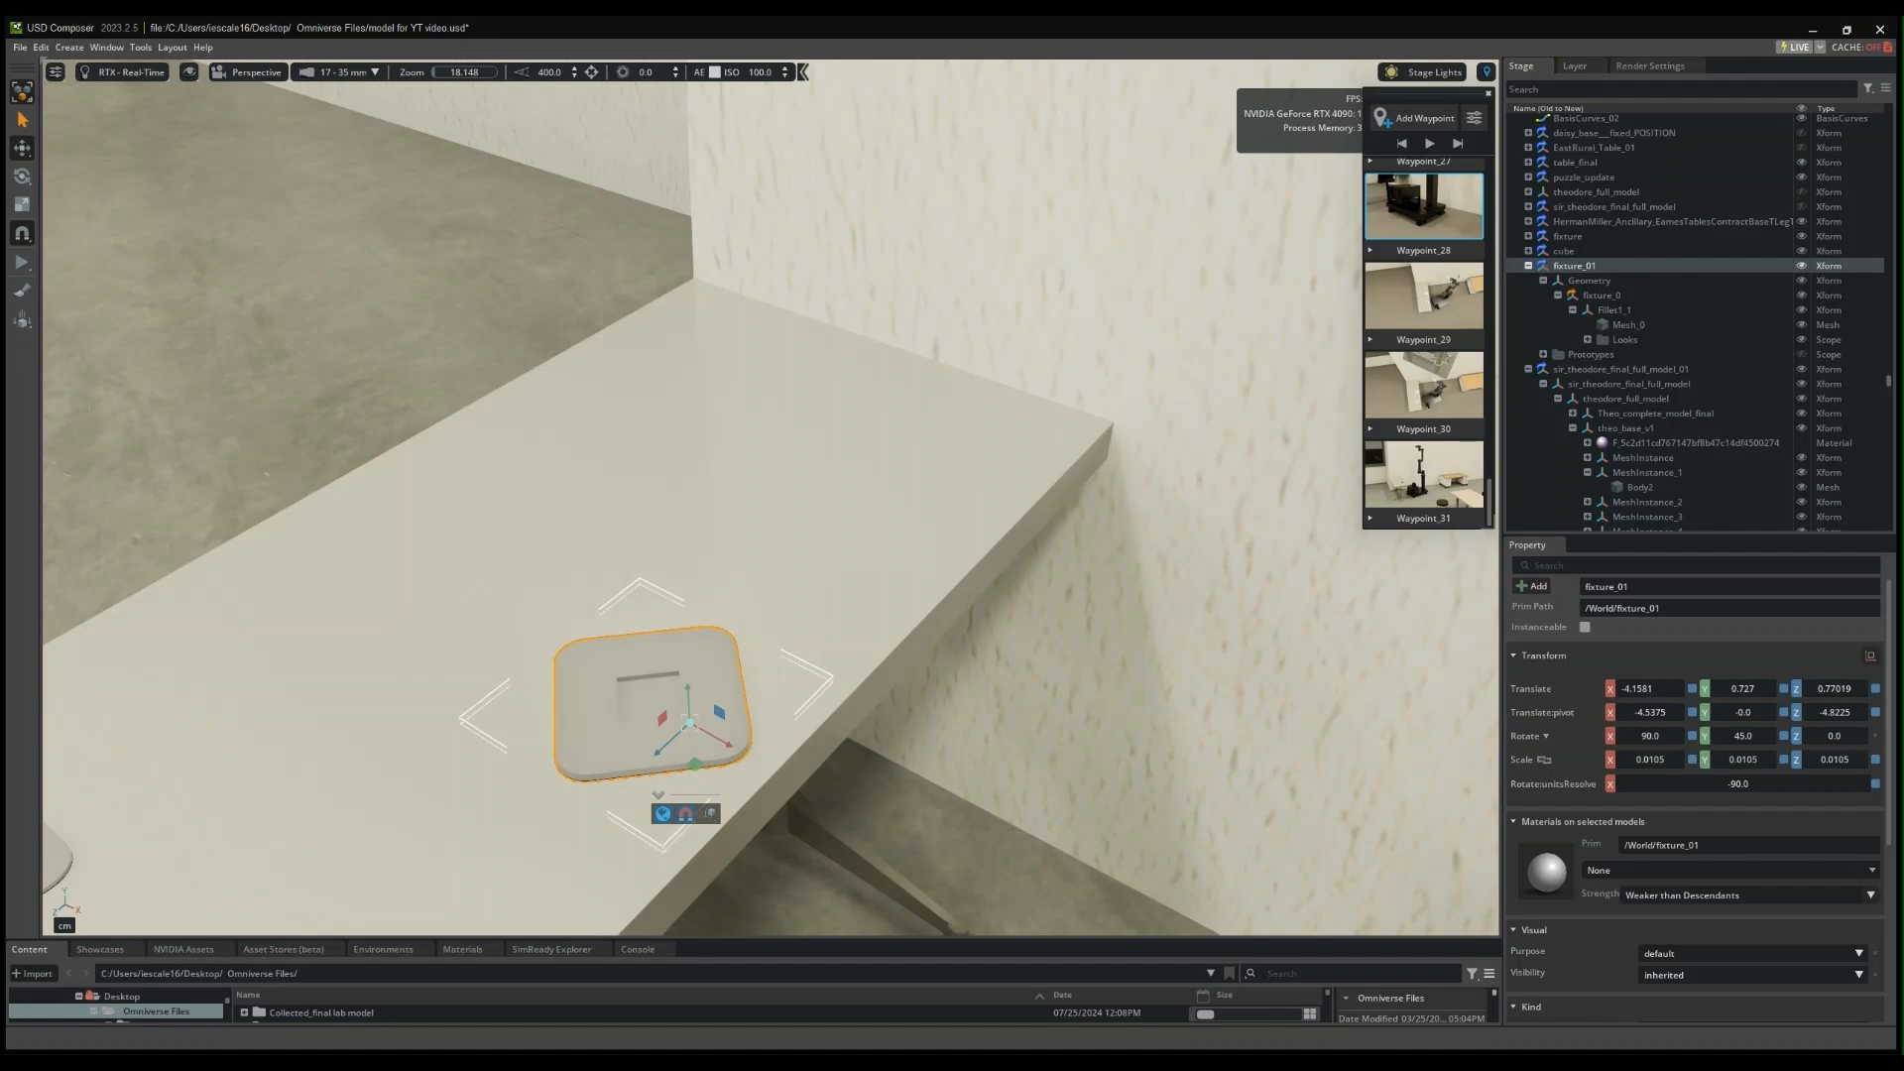
right_drag(1104, 484, 862, 545)
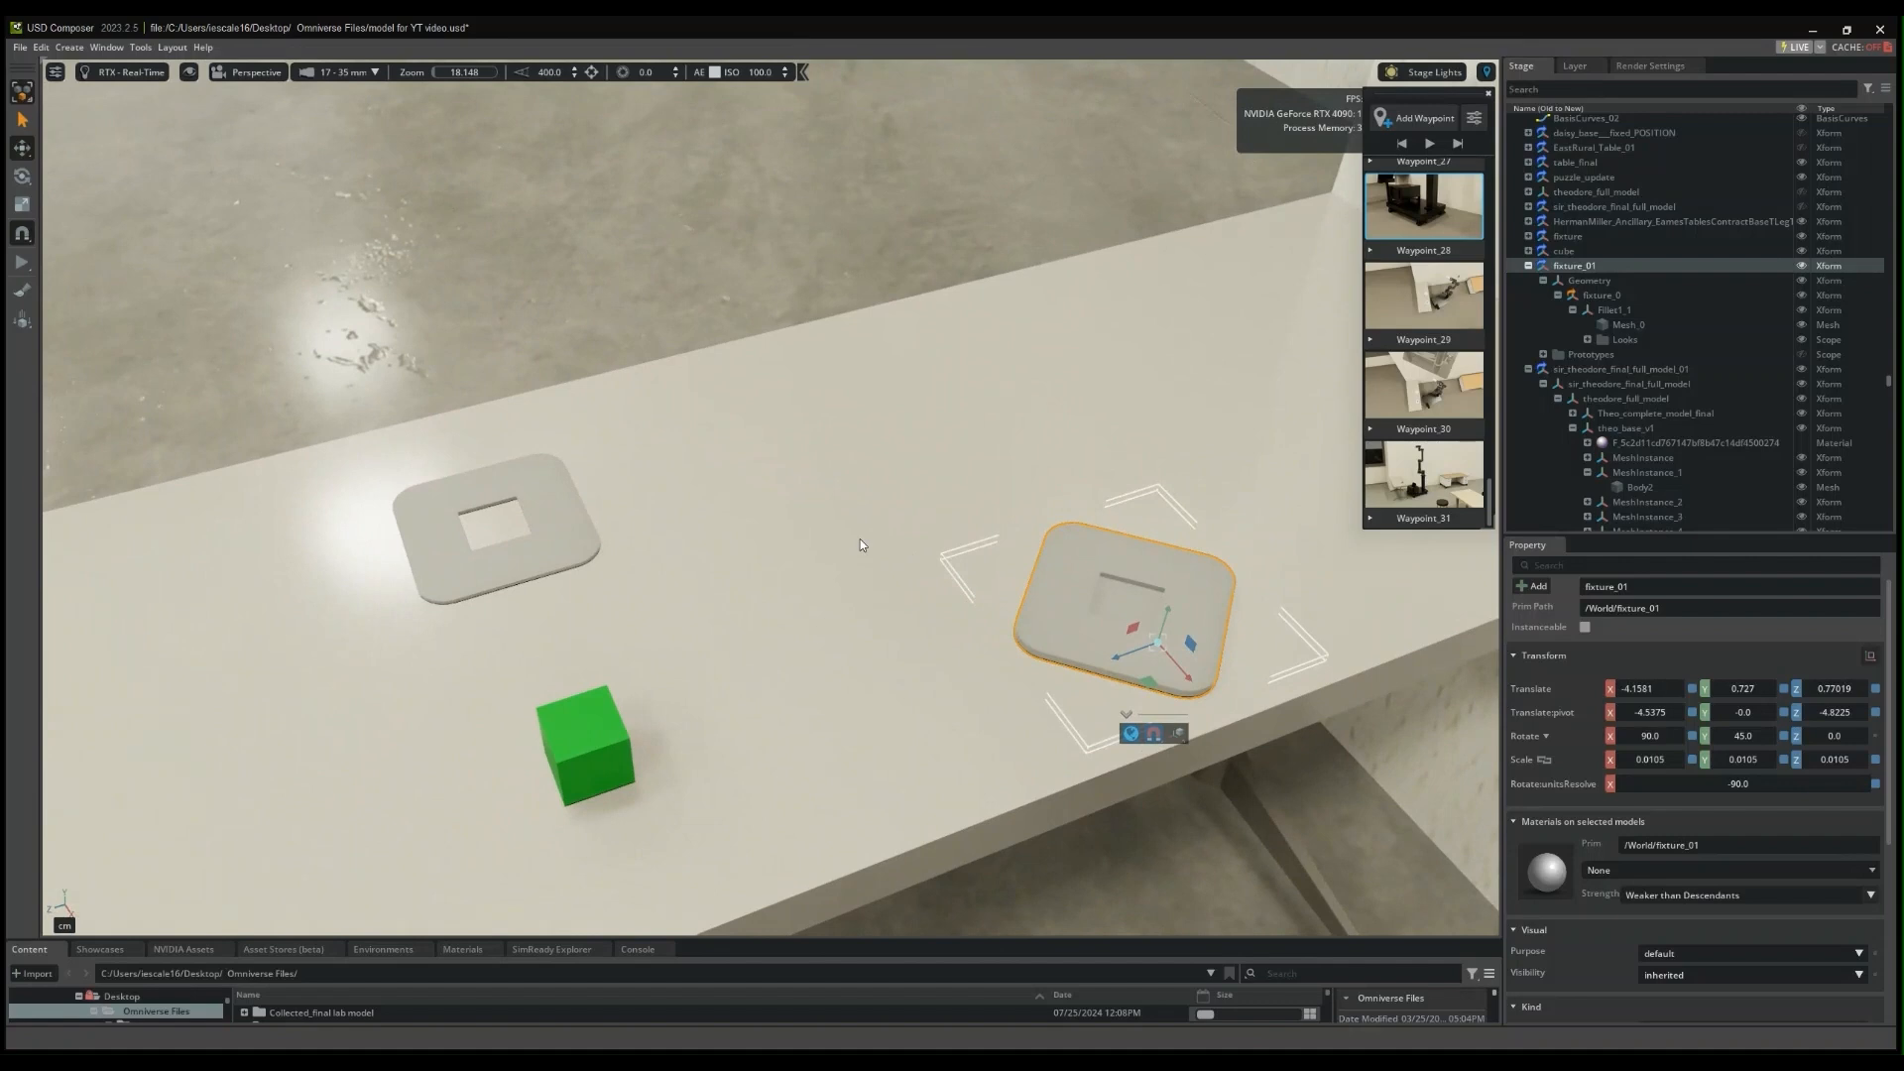
click(573, 549)
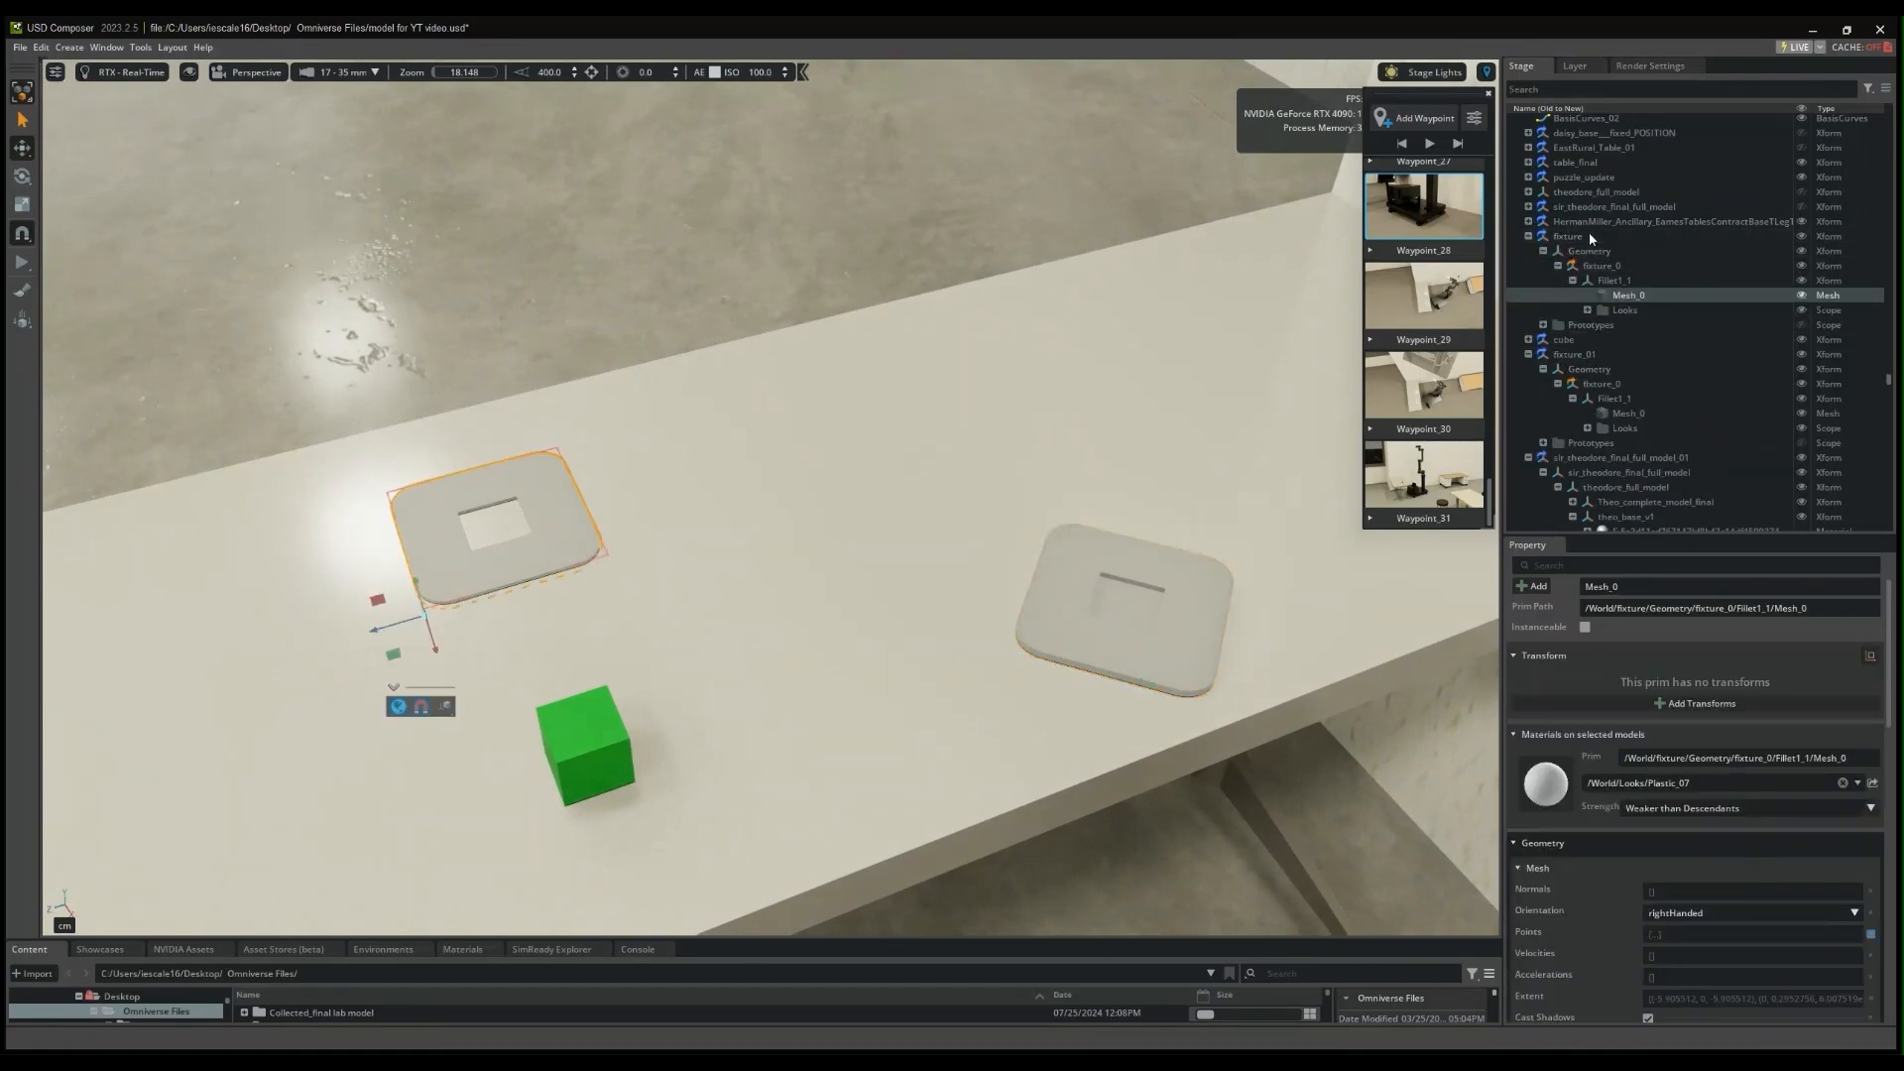
right_drag(508, 514, 561, 601)
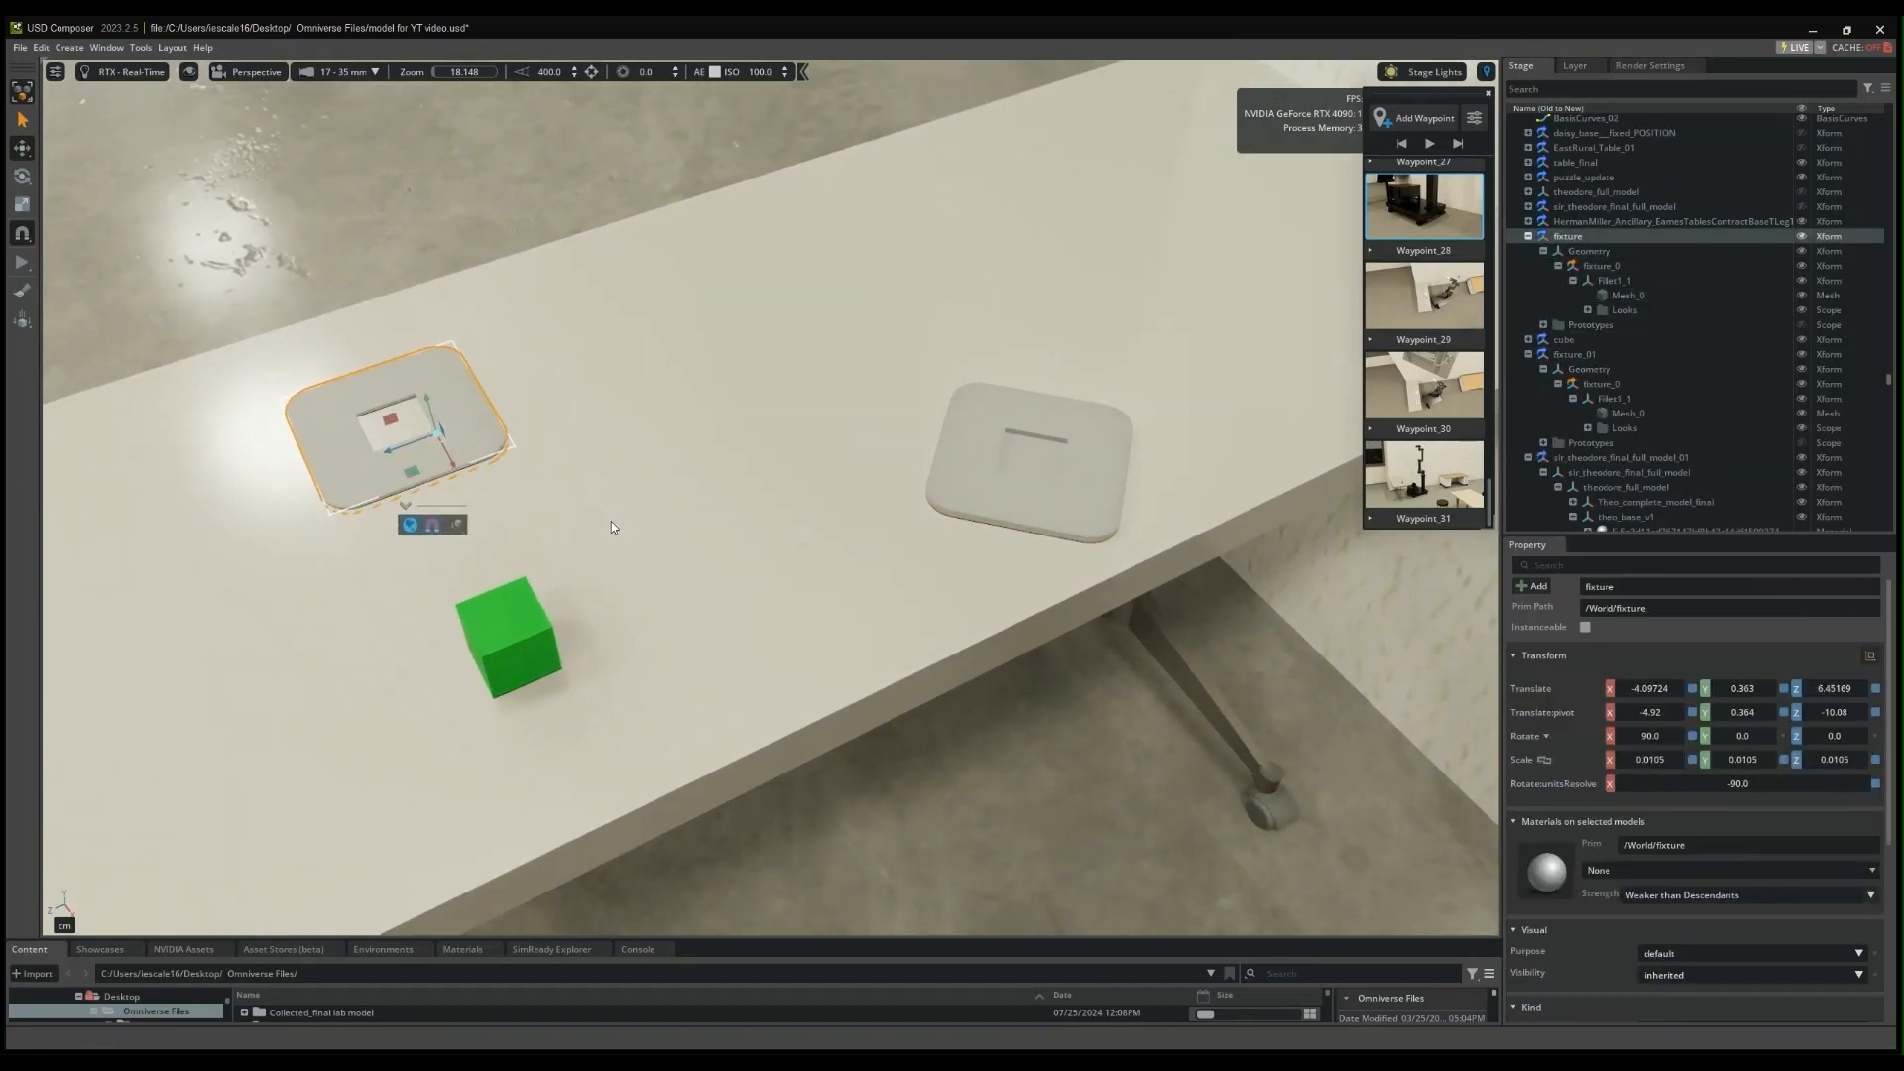
right_drag(617, 522, 359, 282)
right_drag(706, 663, 974, 713)
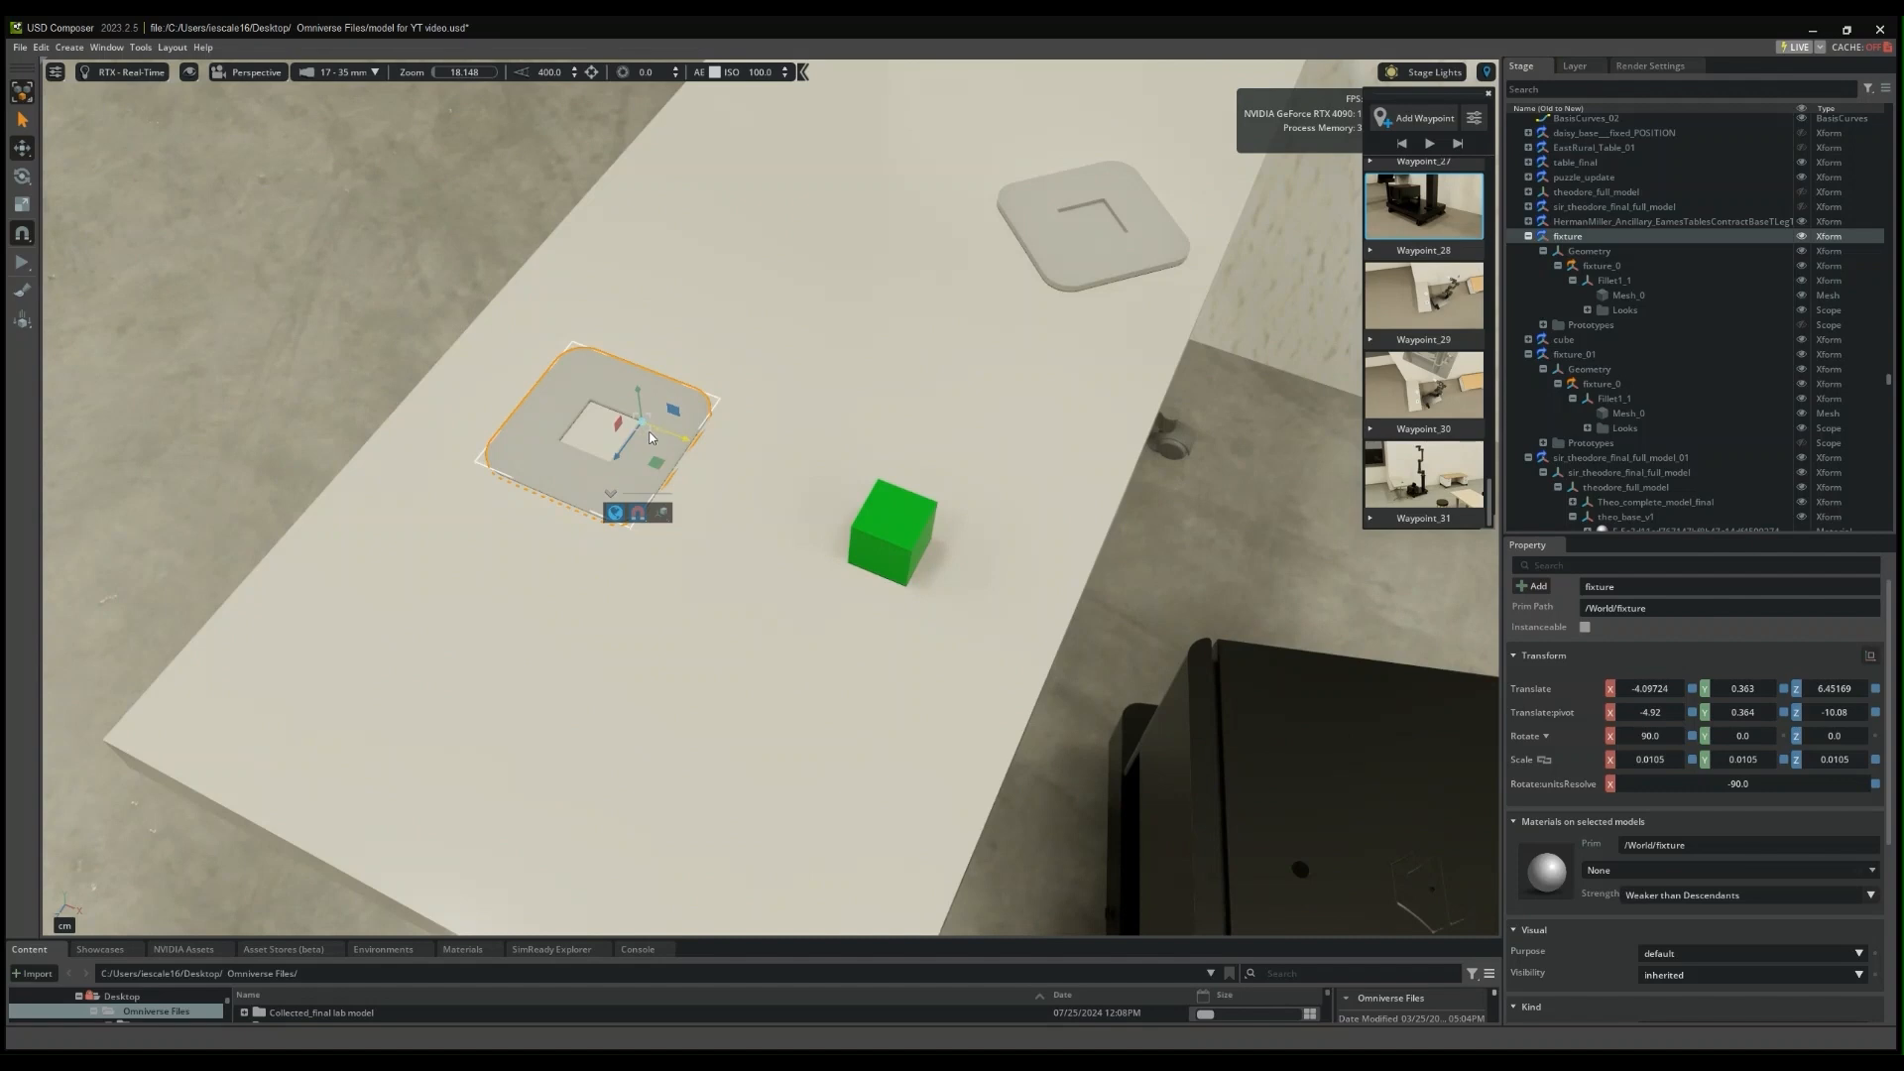
right_drag(1069, 492, 1151, 337)
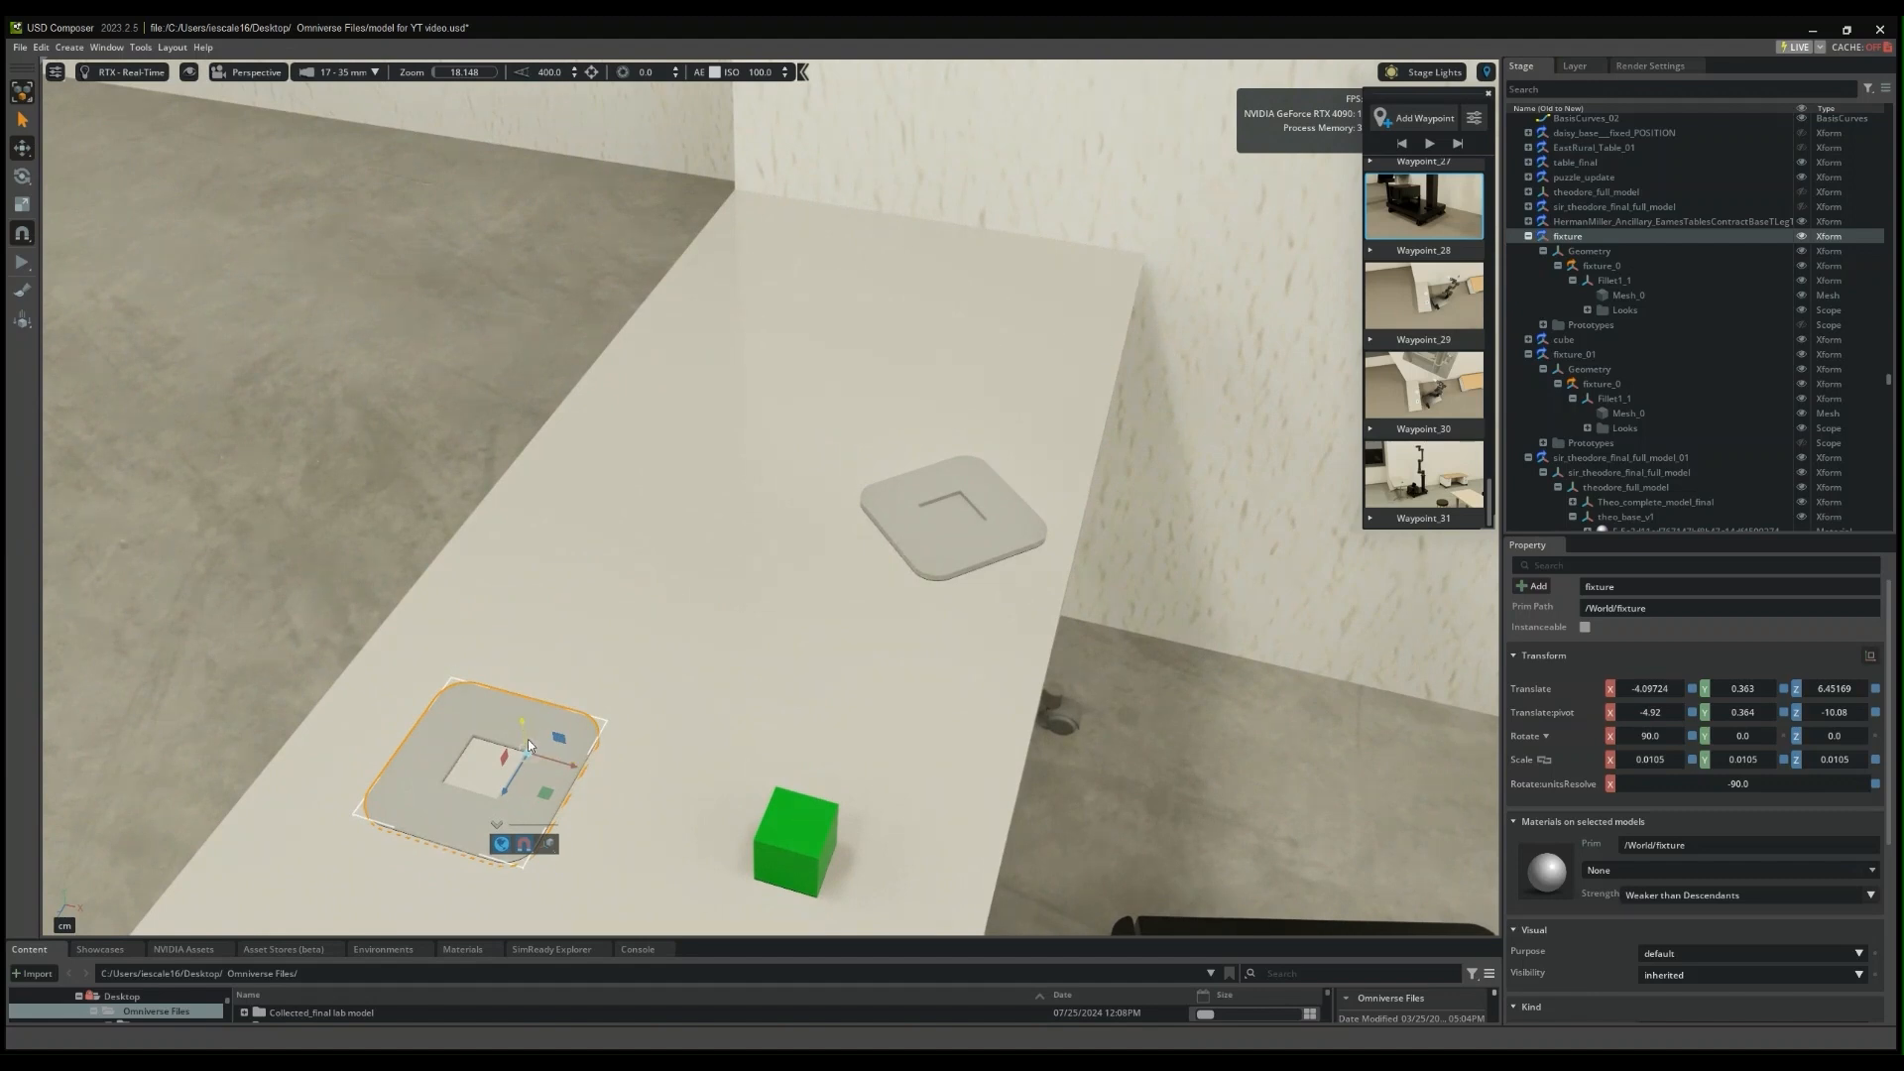
drag(527, 752, 1202, 270)
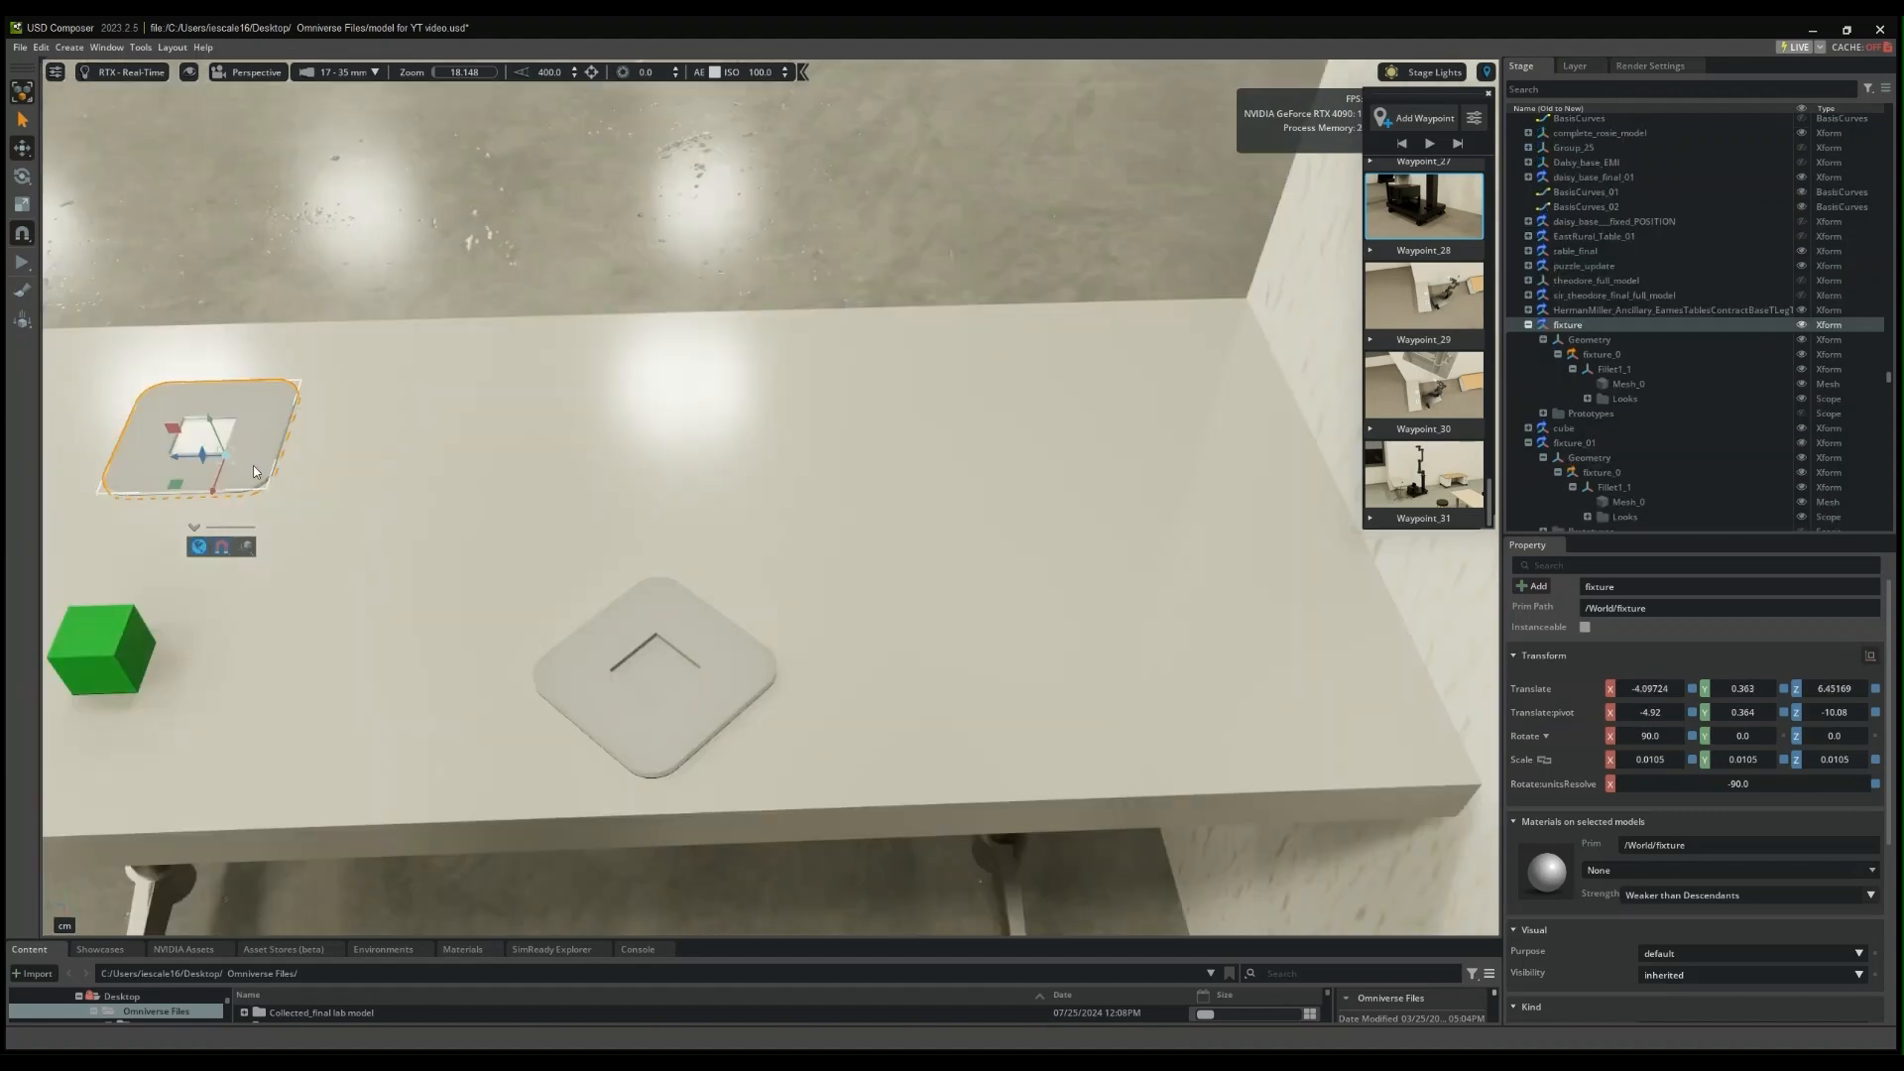
drag(223, 454, 1444, 752)
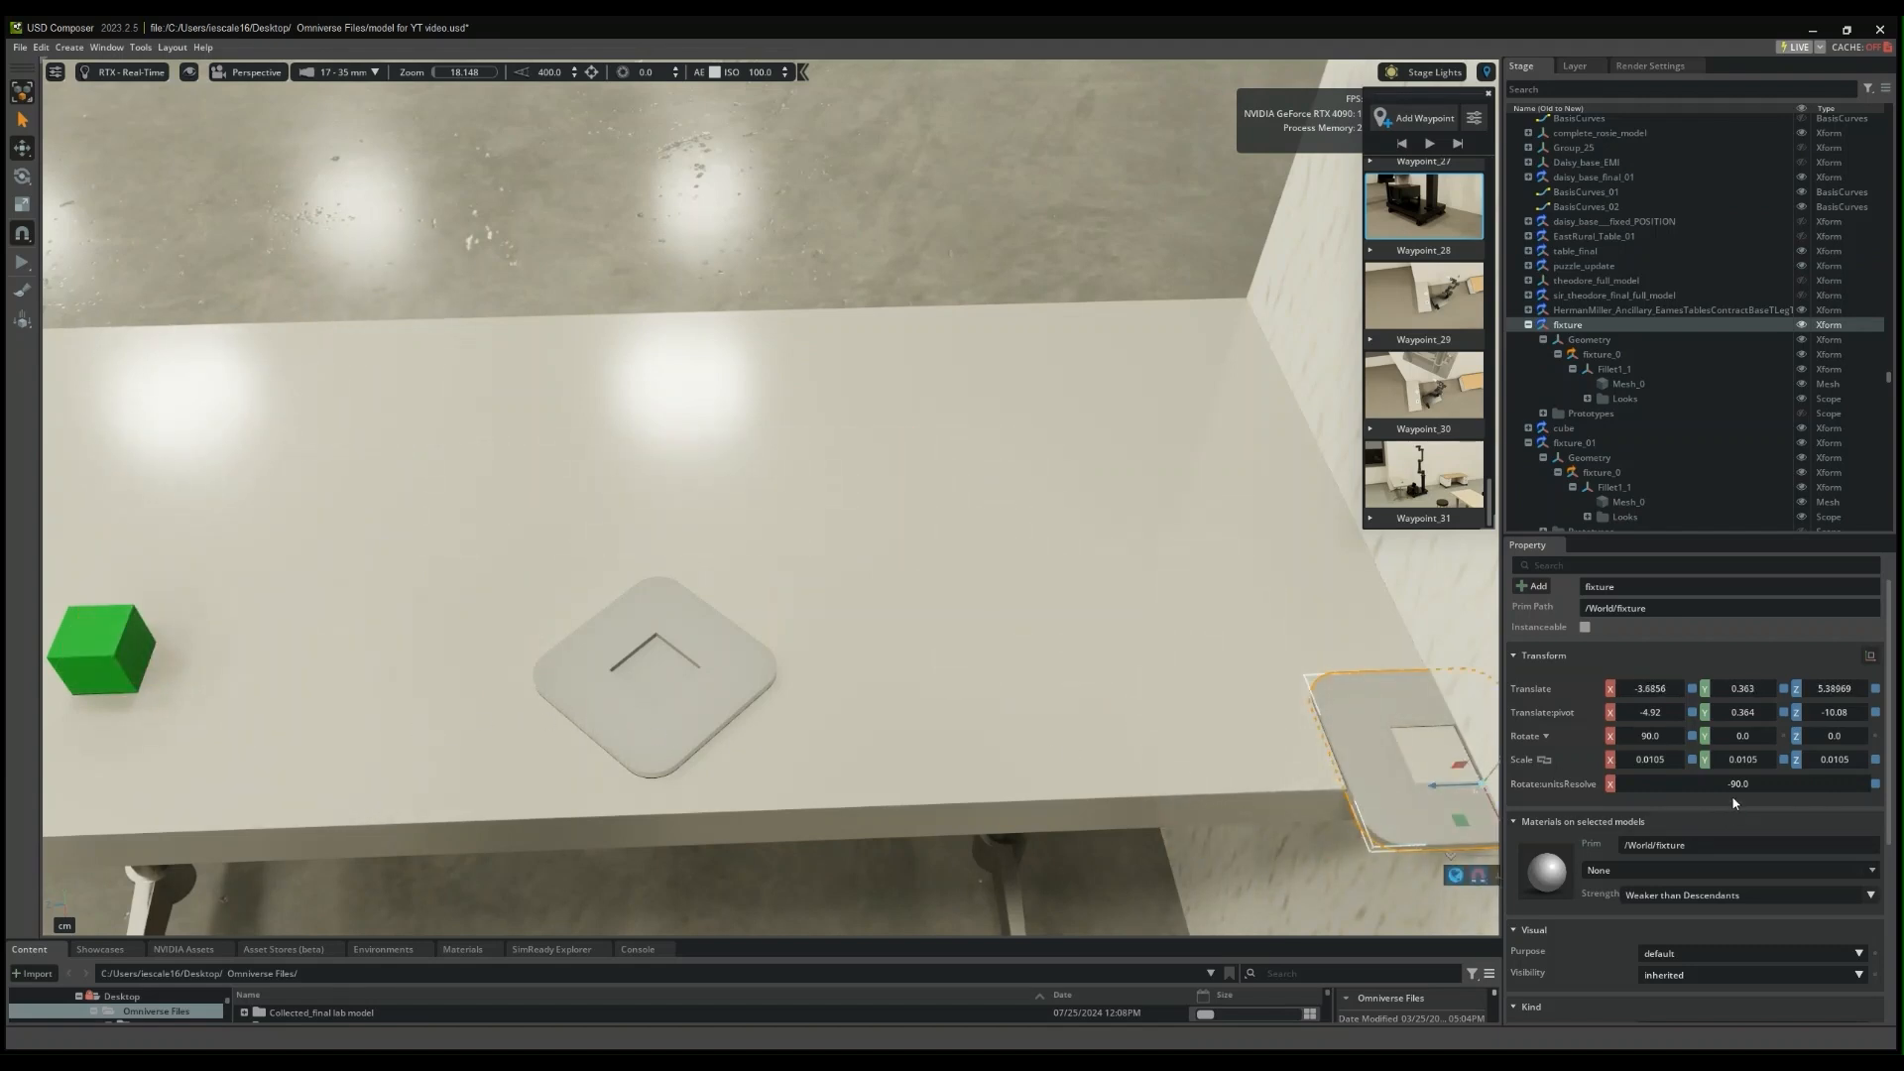
- Set the snapped fixture's translation to Z 6.45169 and X -3.8156, offsetting it from the table corner
double_click(1832, 687)
text(6.4)
text(5)
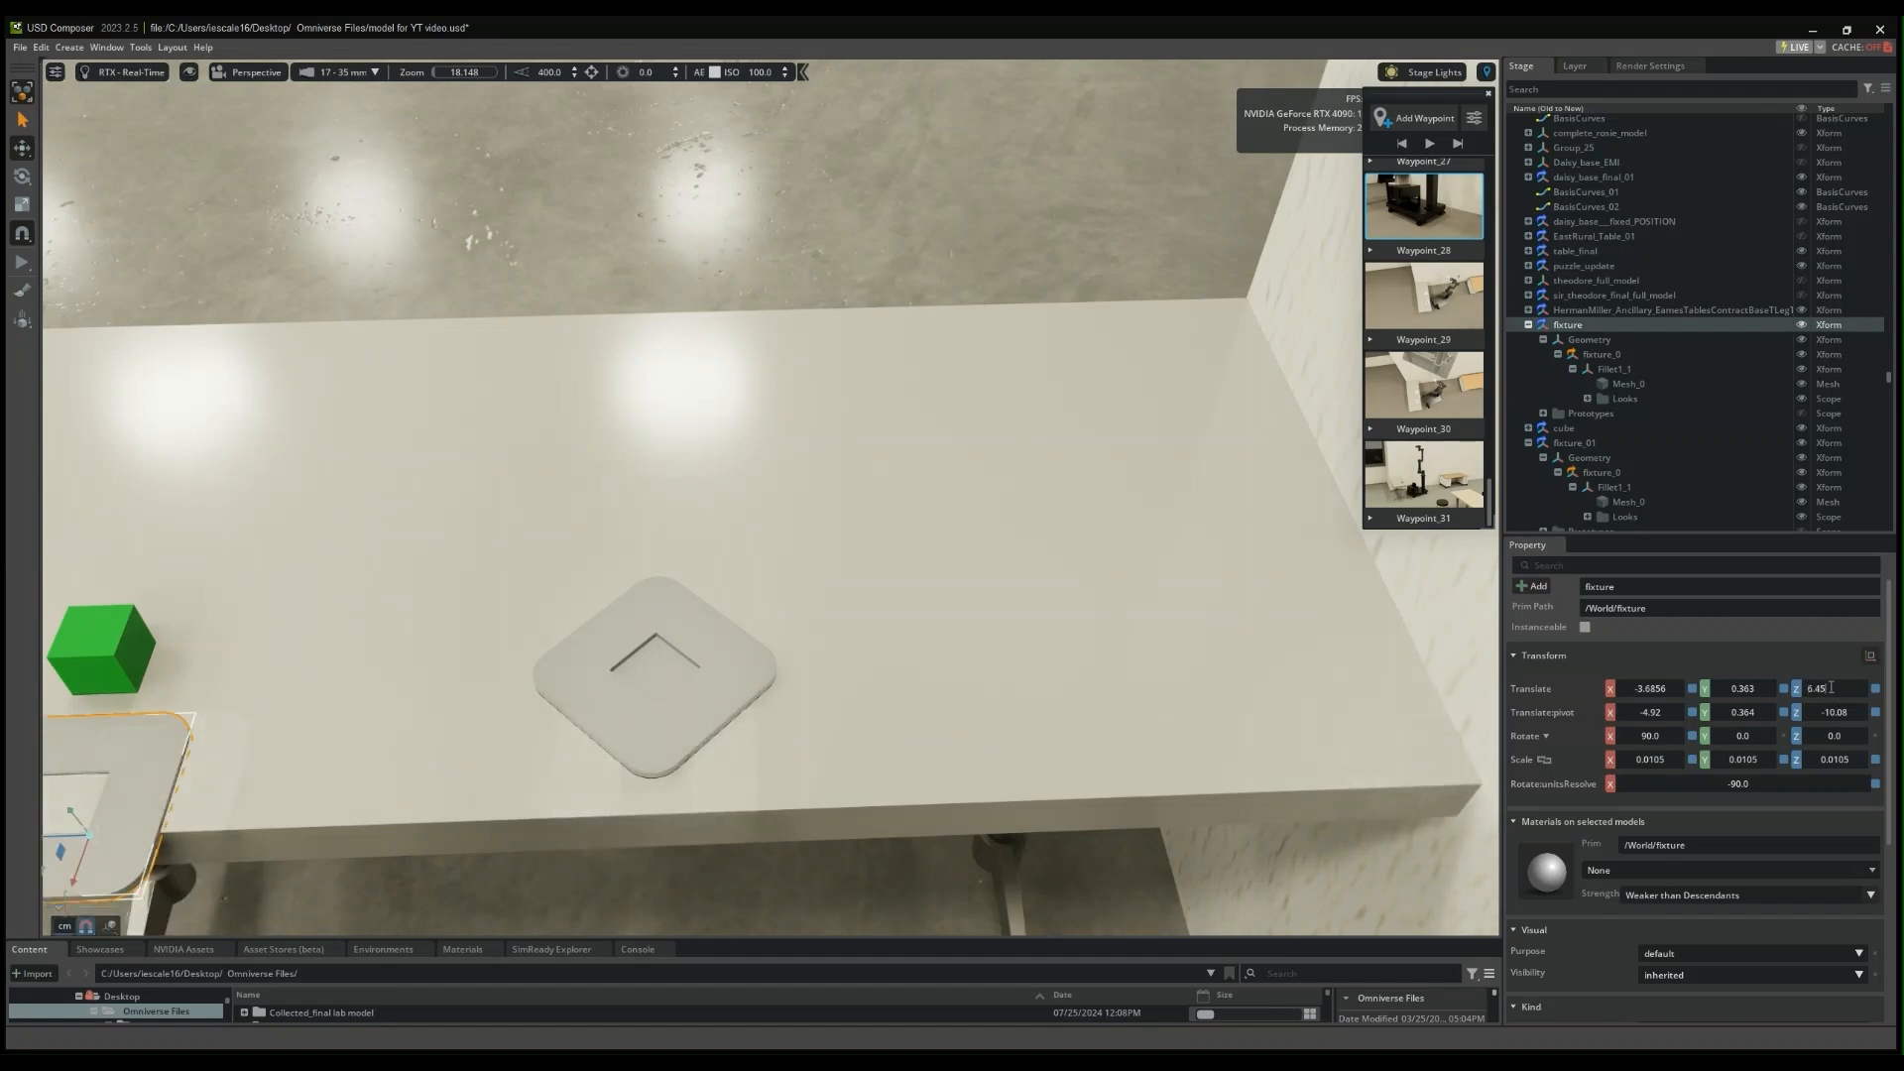
text(139)
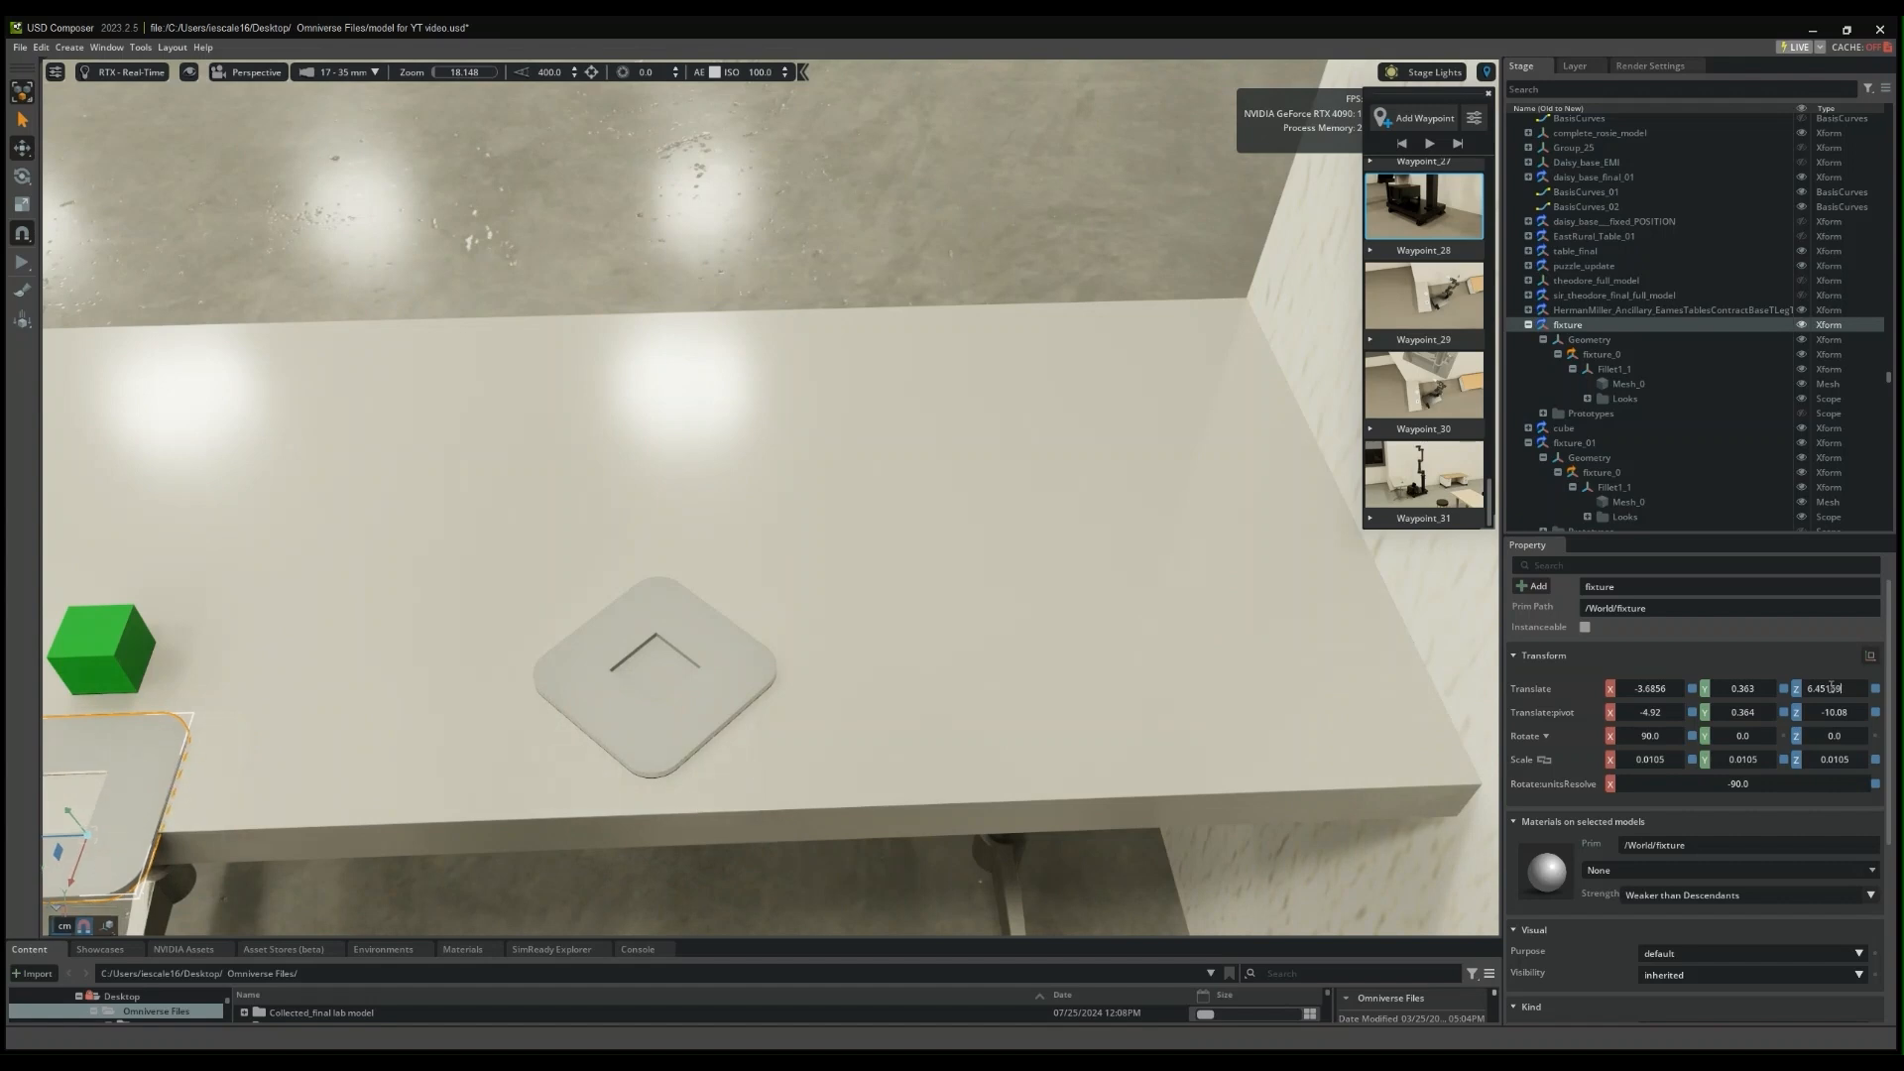
right_drag(817, 373, 593, 389)
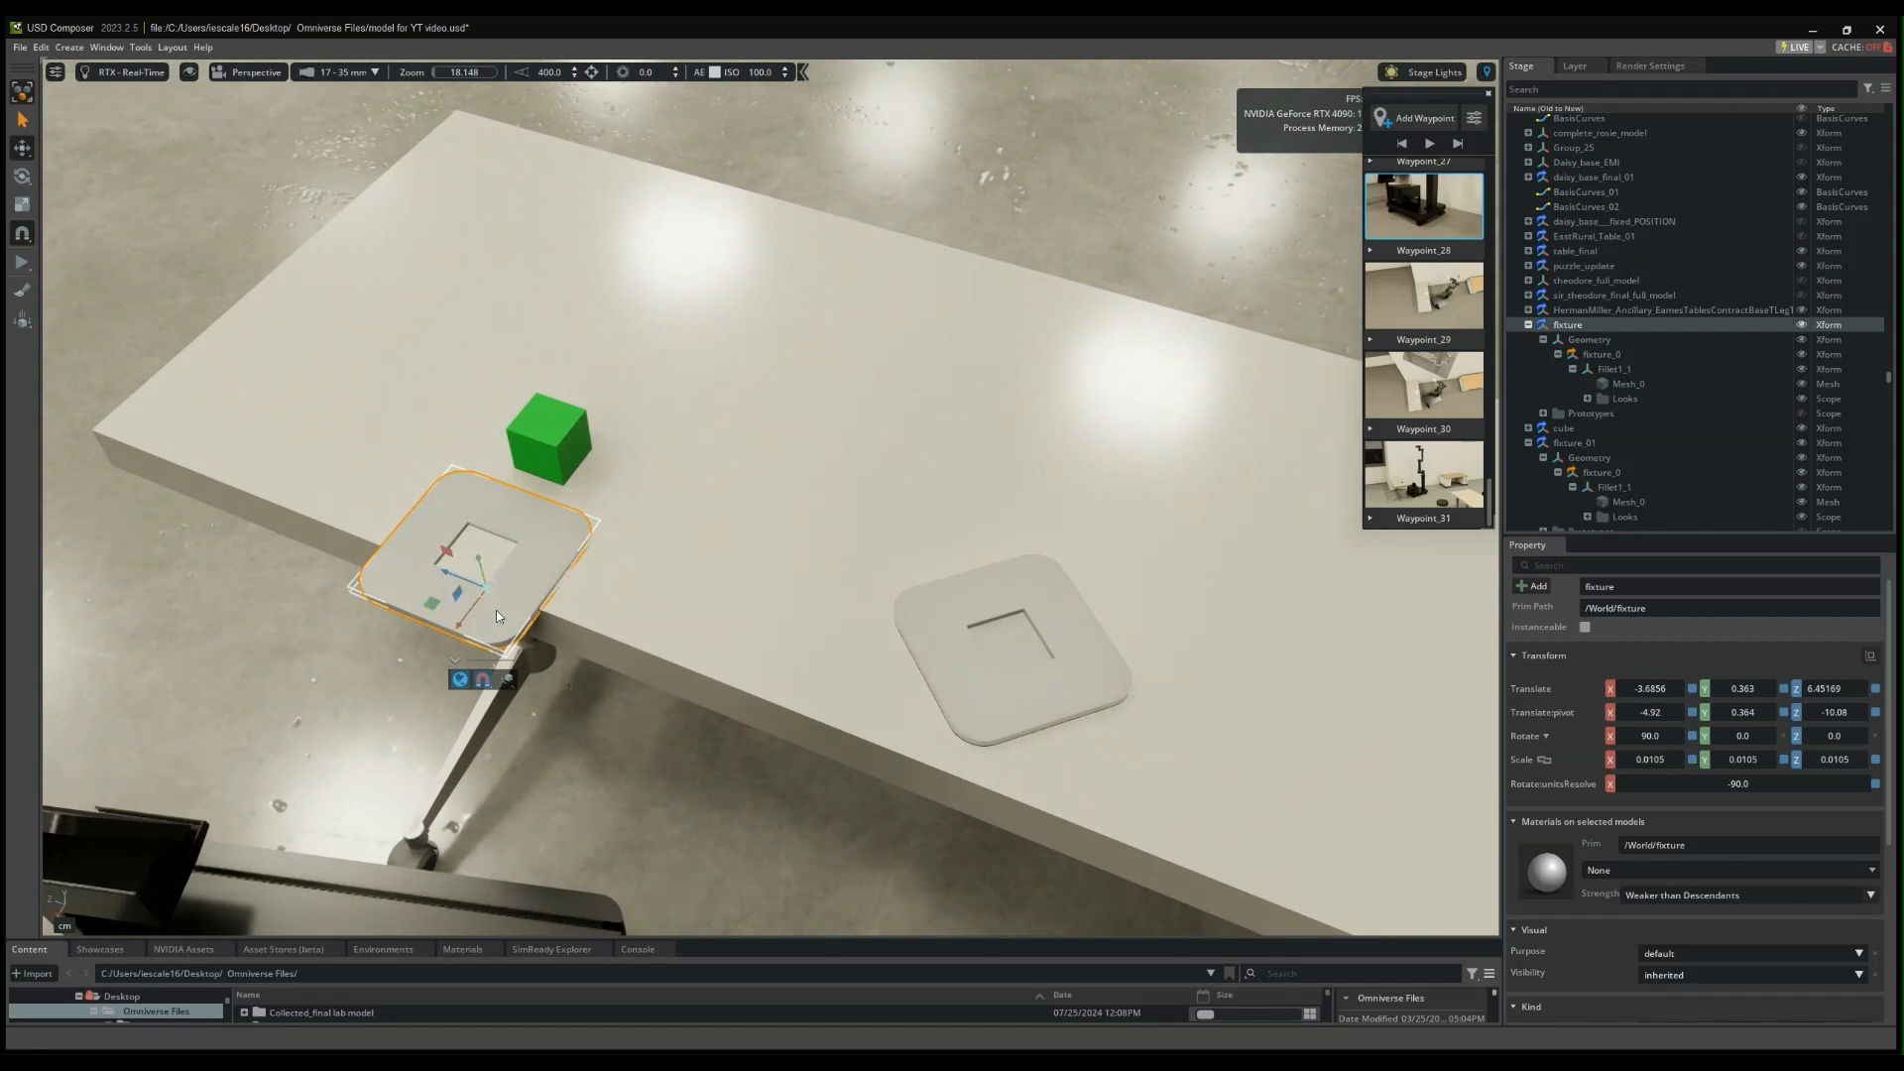
double_click(1668, 690)
text(-3.8156)
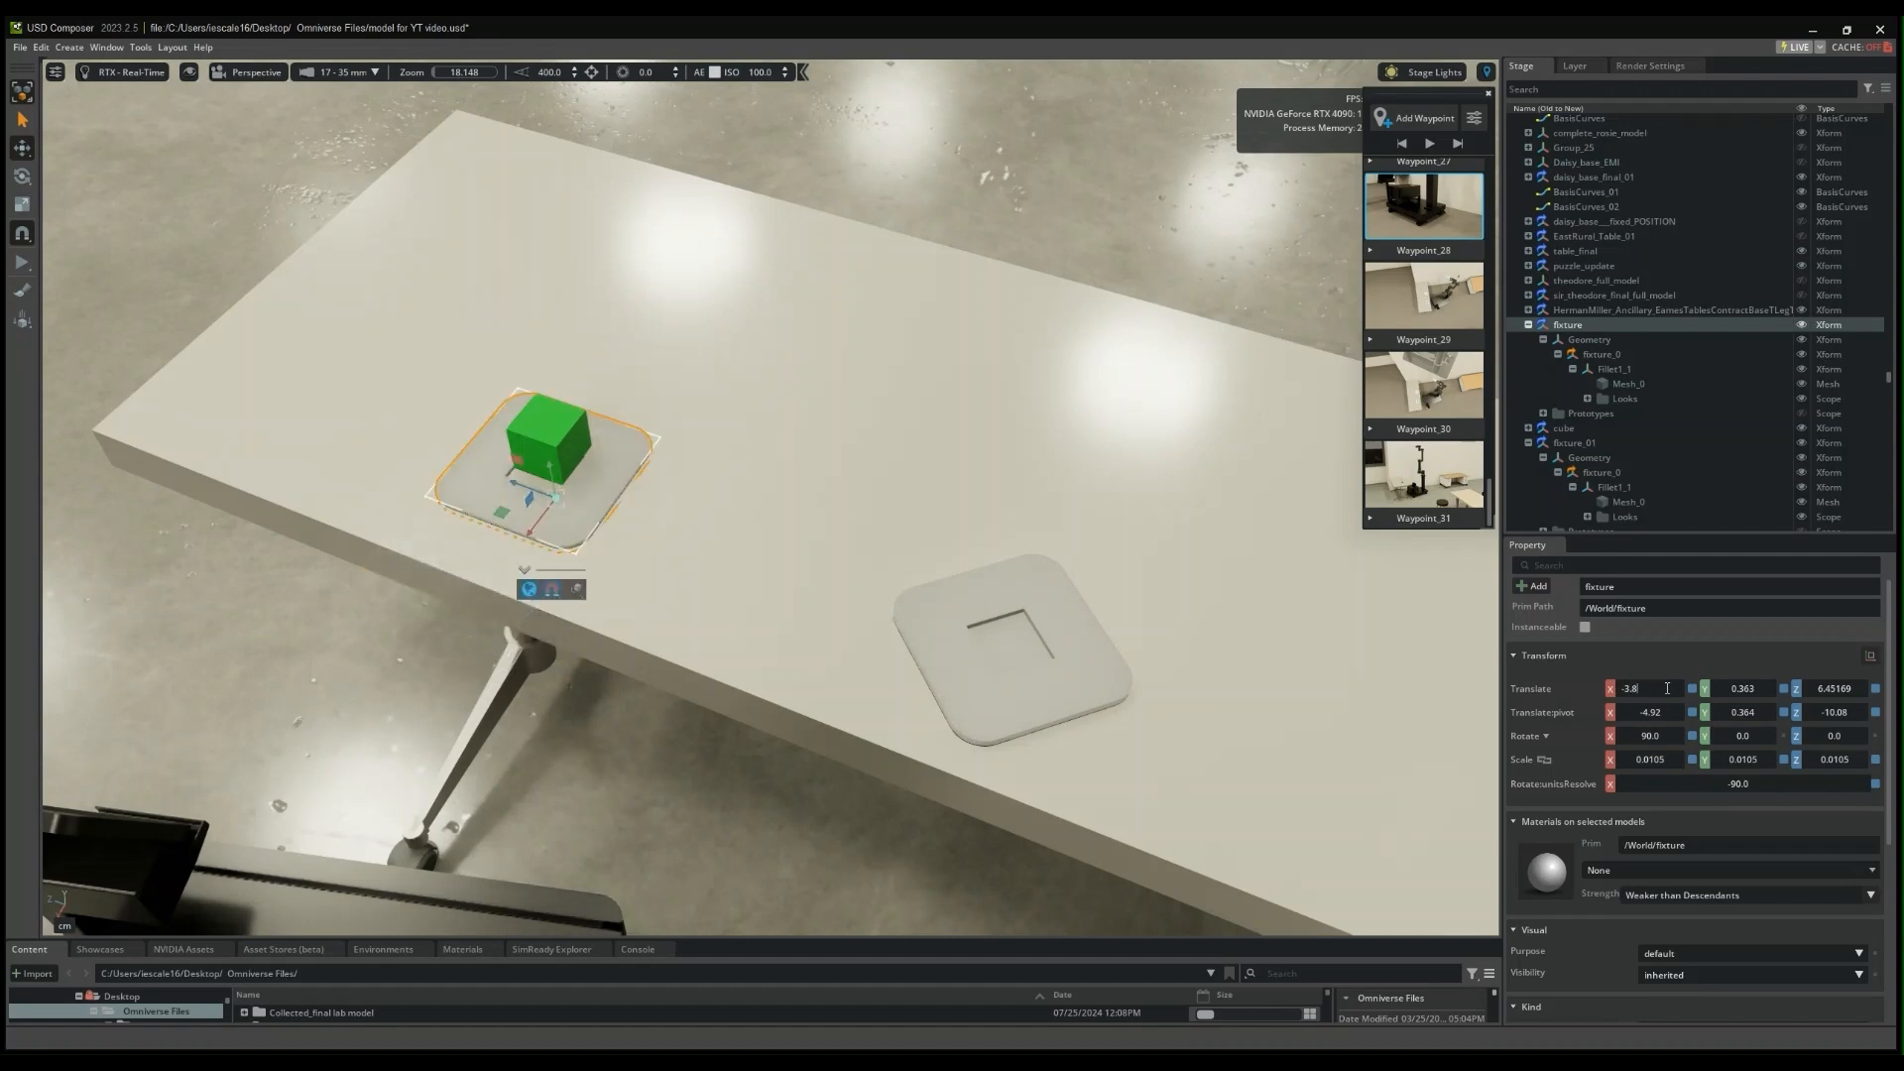
key(Return)
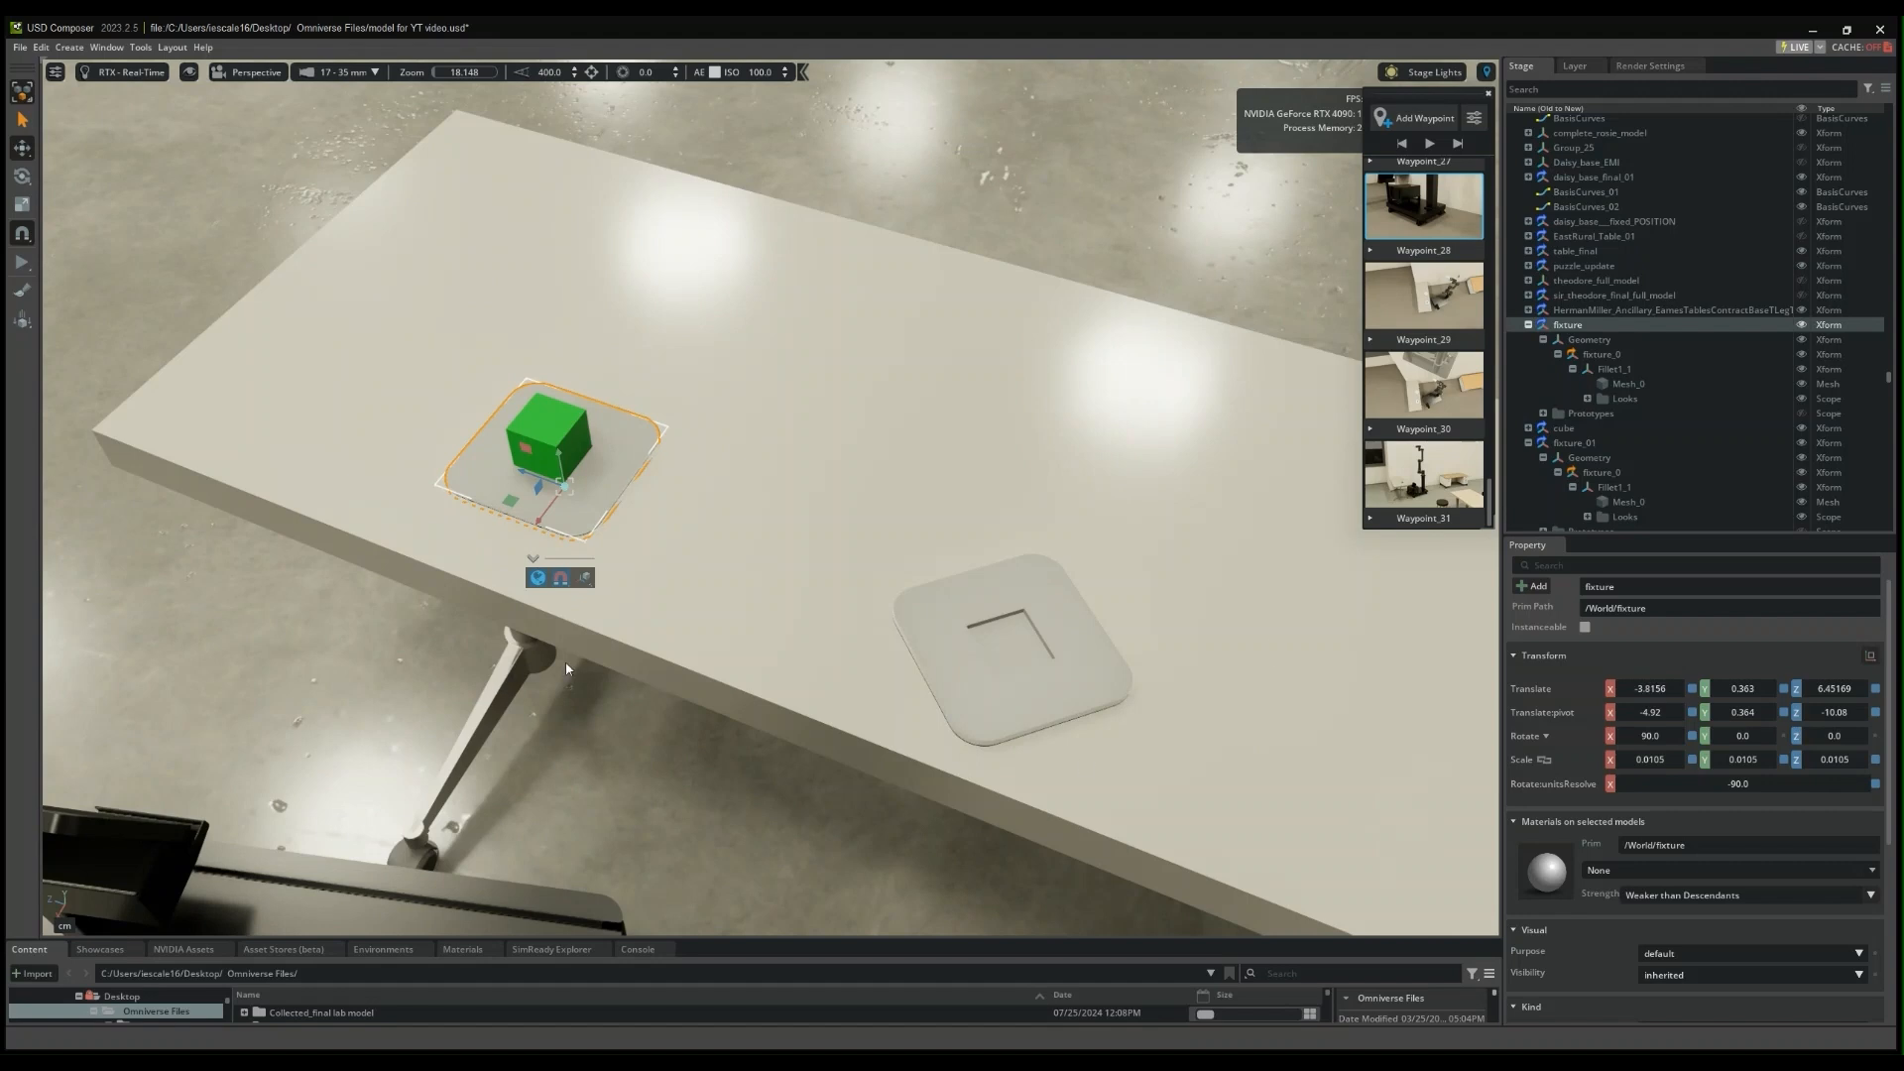
- Select the green cube and move it along the X axis to about -8.84, clear of the fixture
right_drag(567, 669, 581, 677)
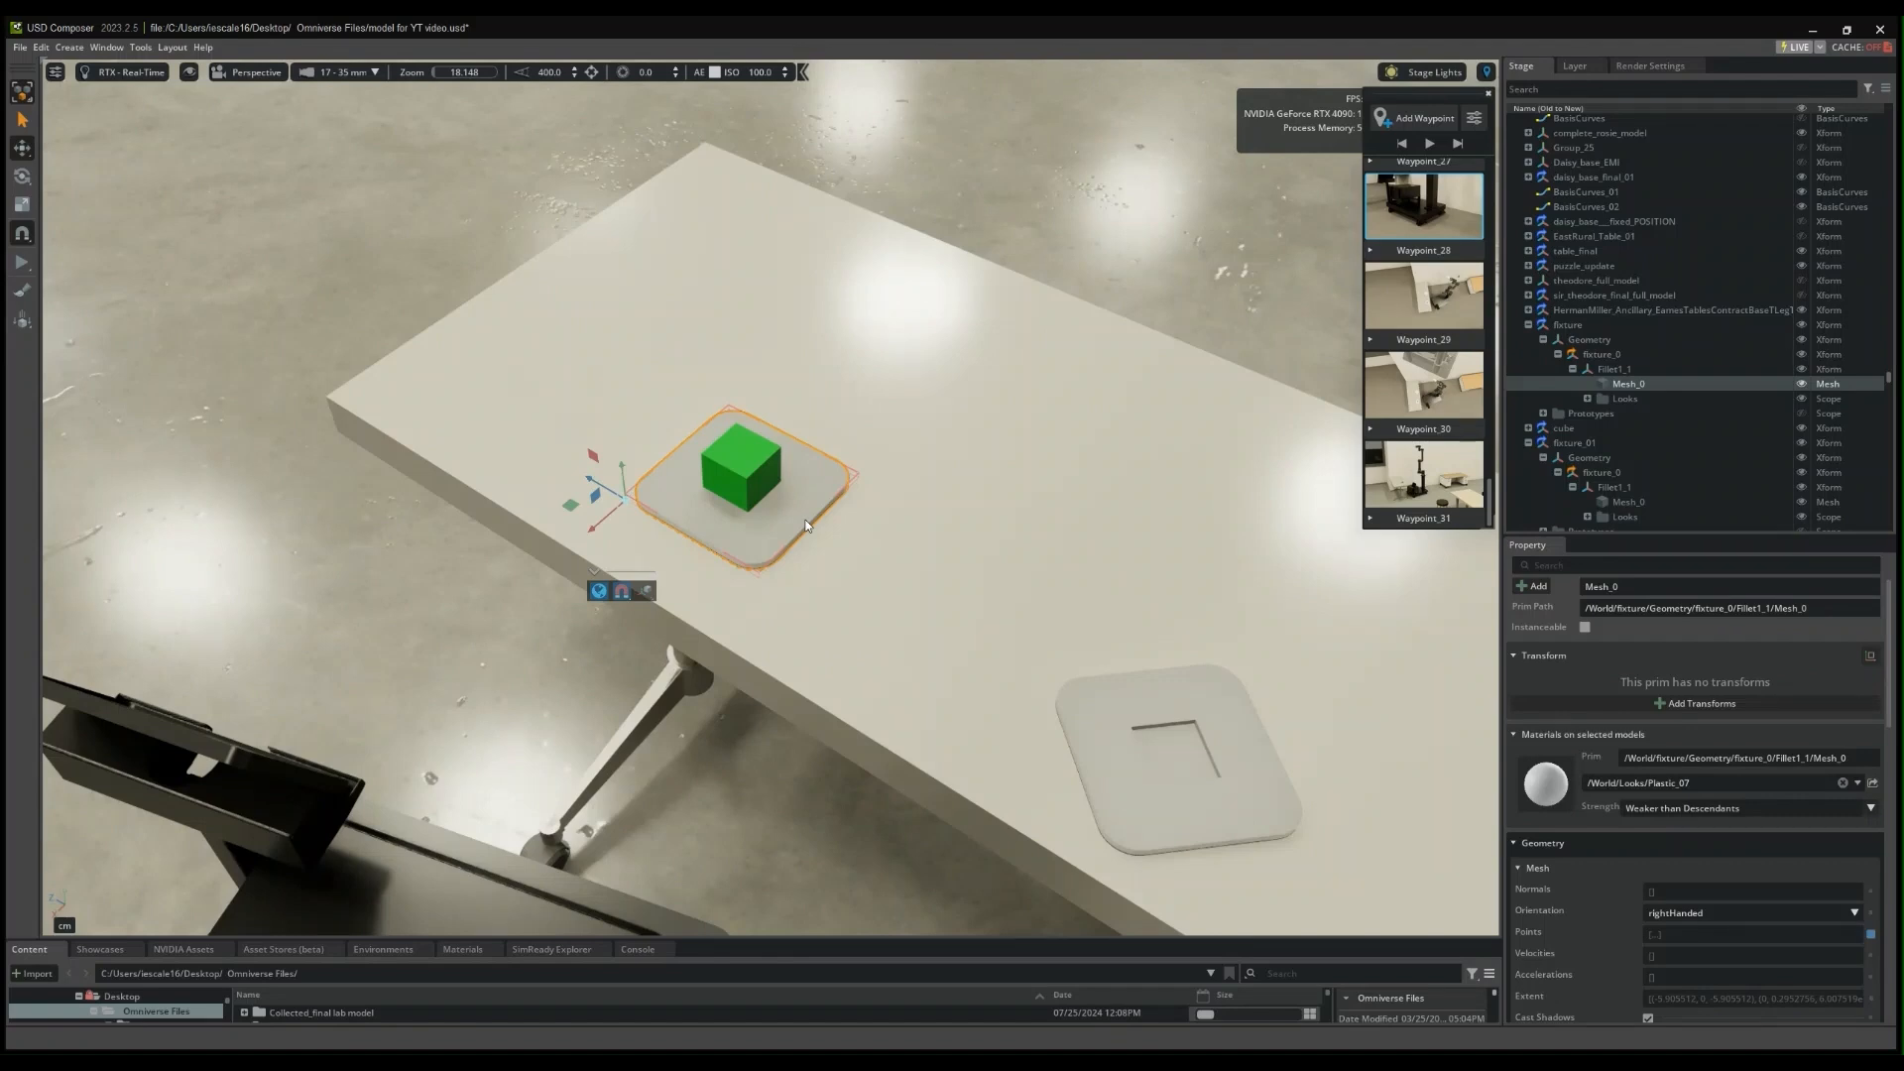
click(1598, 428)
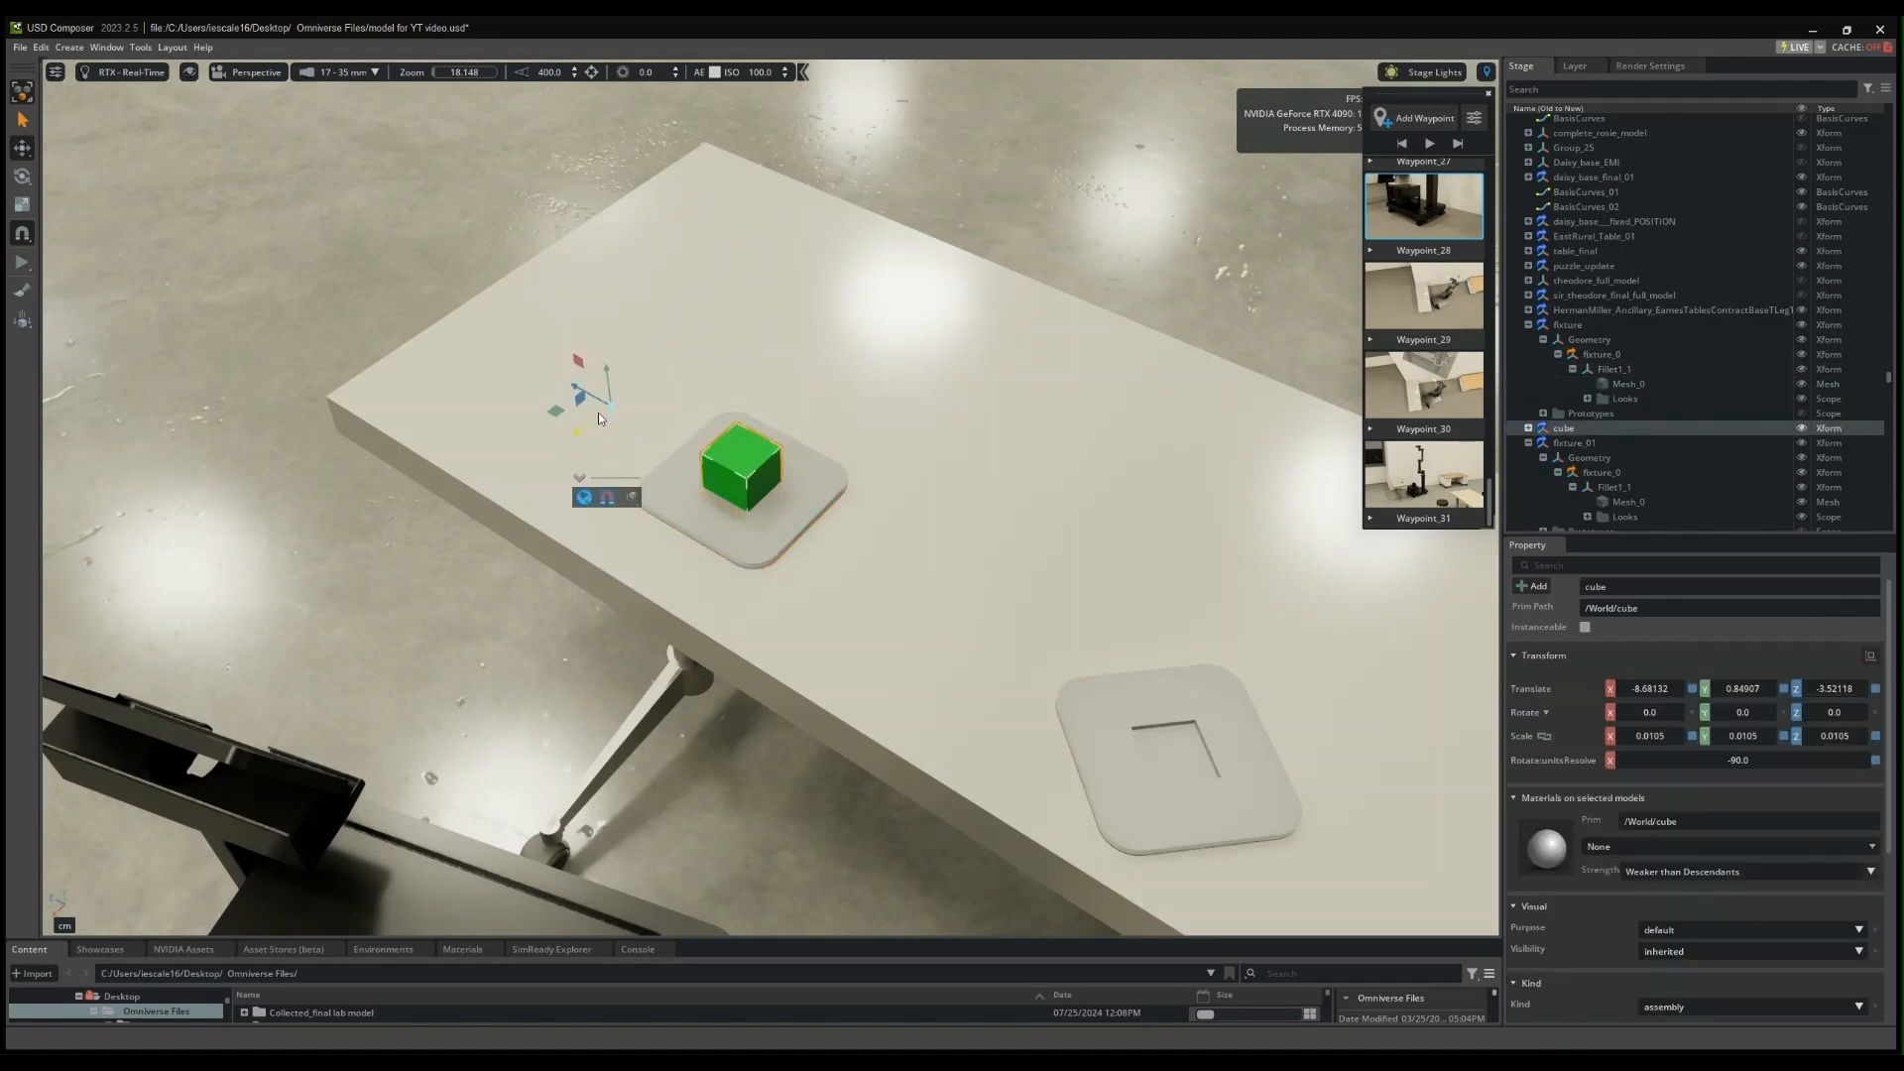
drag(574, 439, 704, 347)
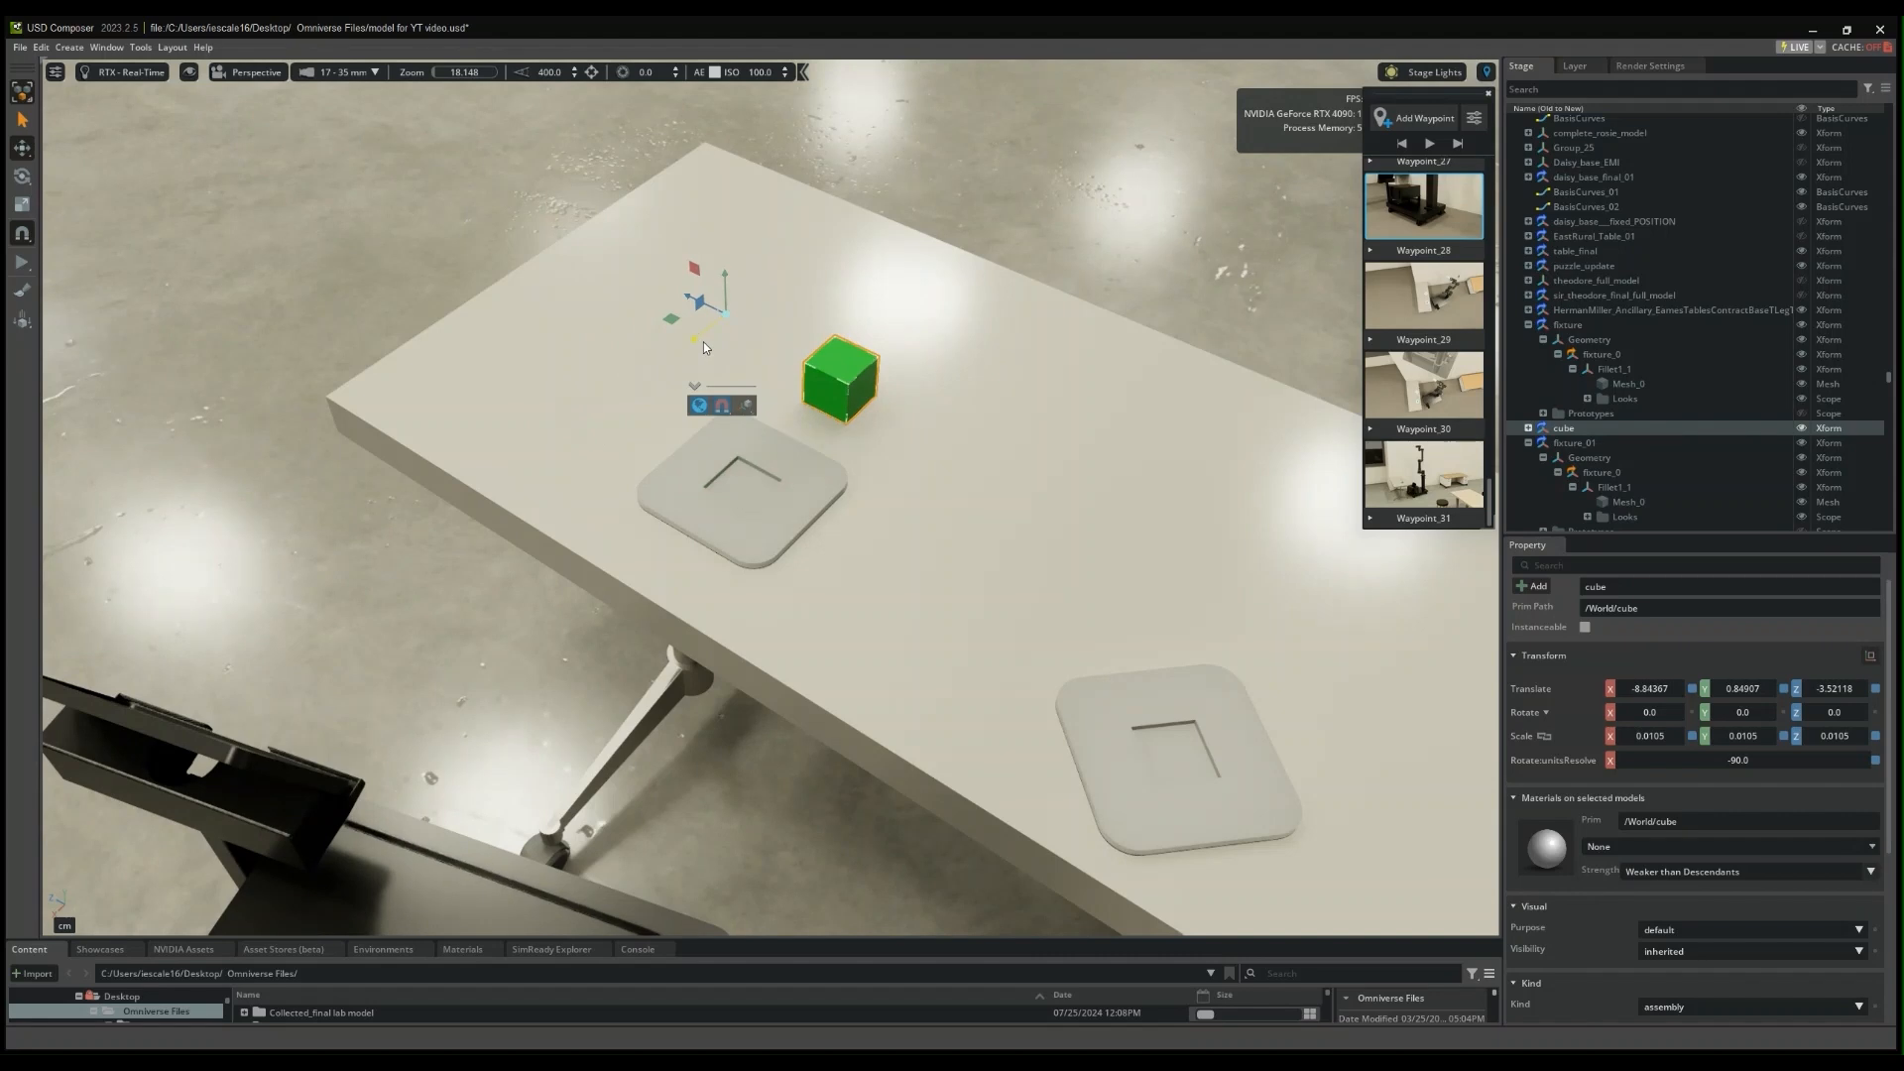
- Add a pivot to the cube with the Pivot Tool and place it at a bottom corner, X 1.0, Y 1.0, Z -1.0
click(747, 412)
click(807, 498)
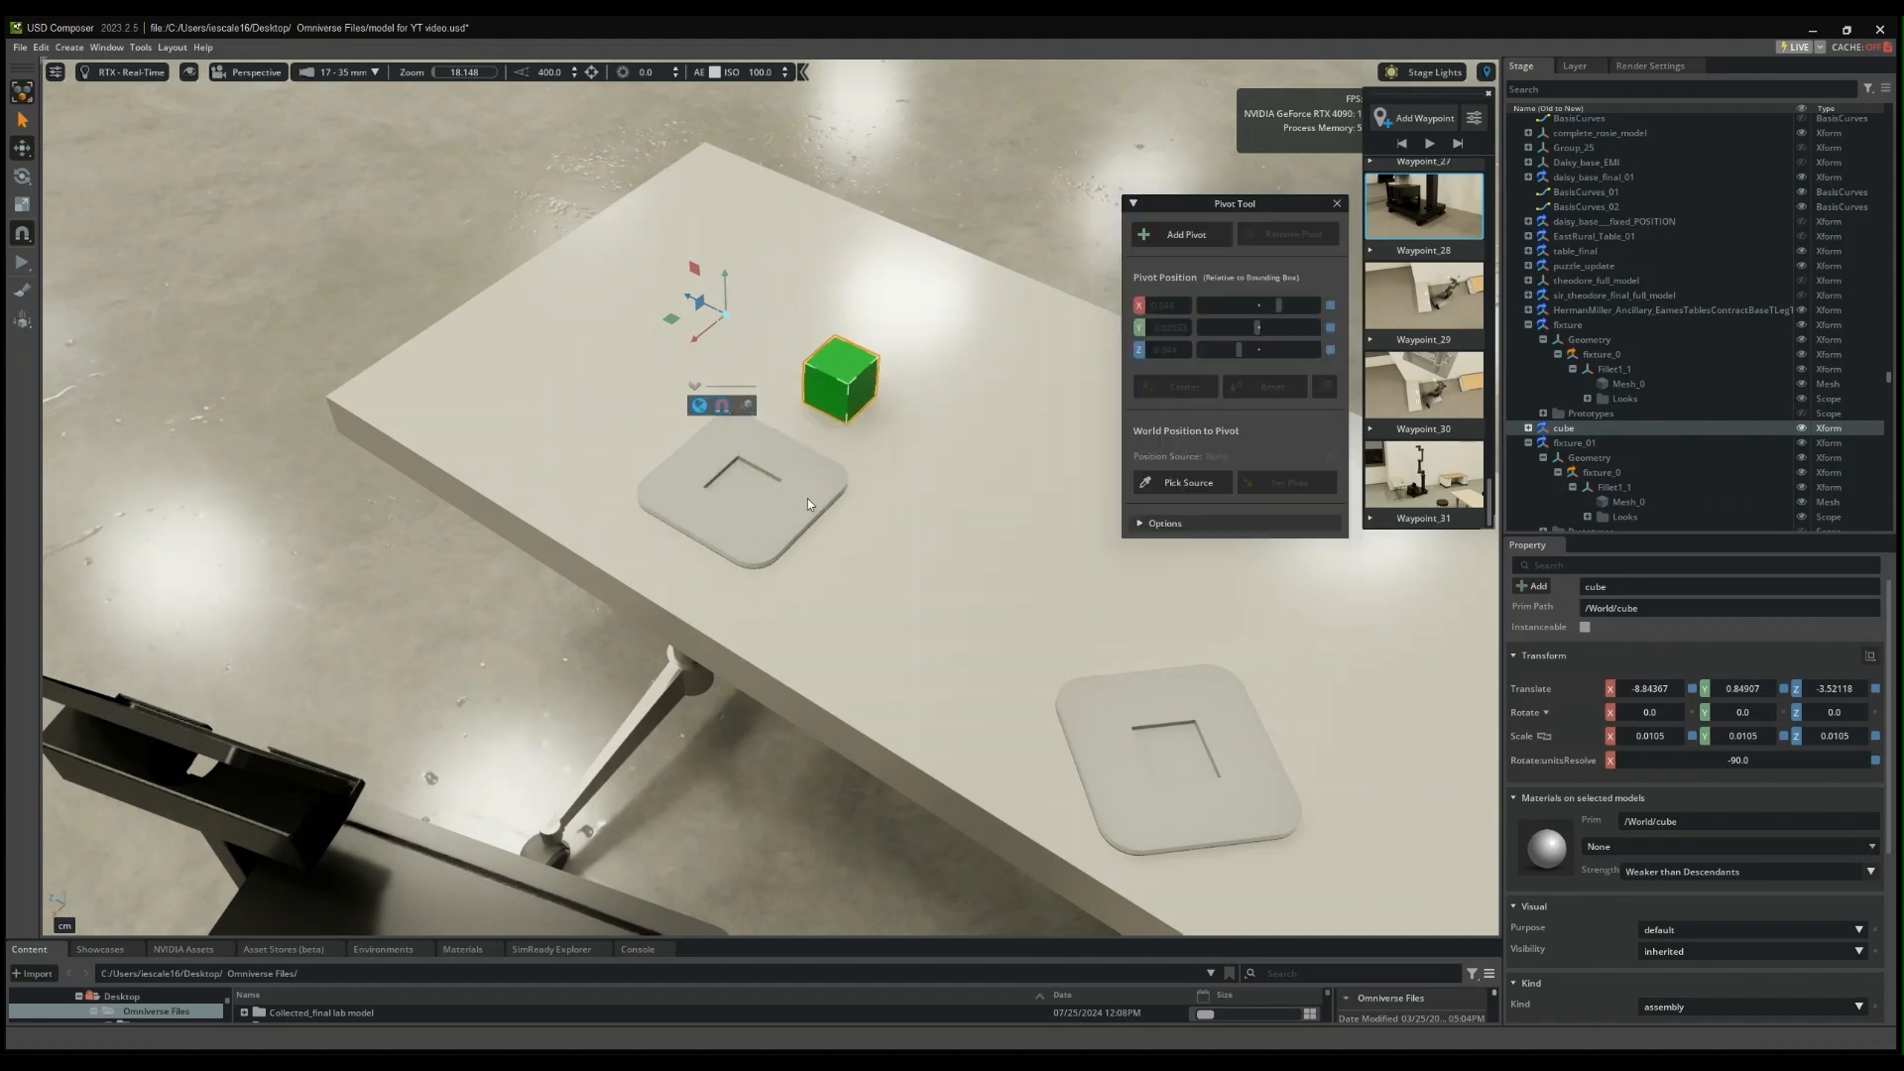
click(1187, 234)
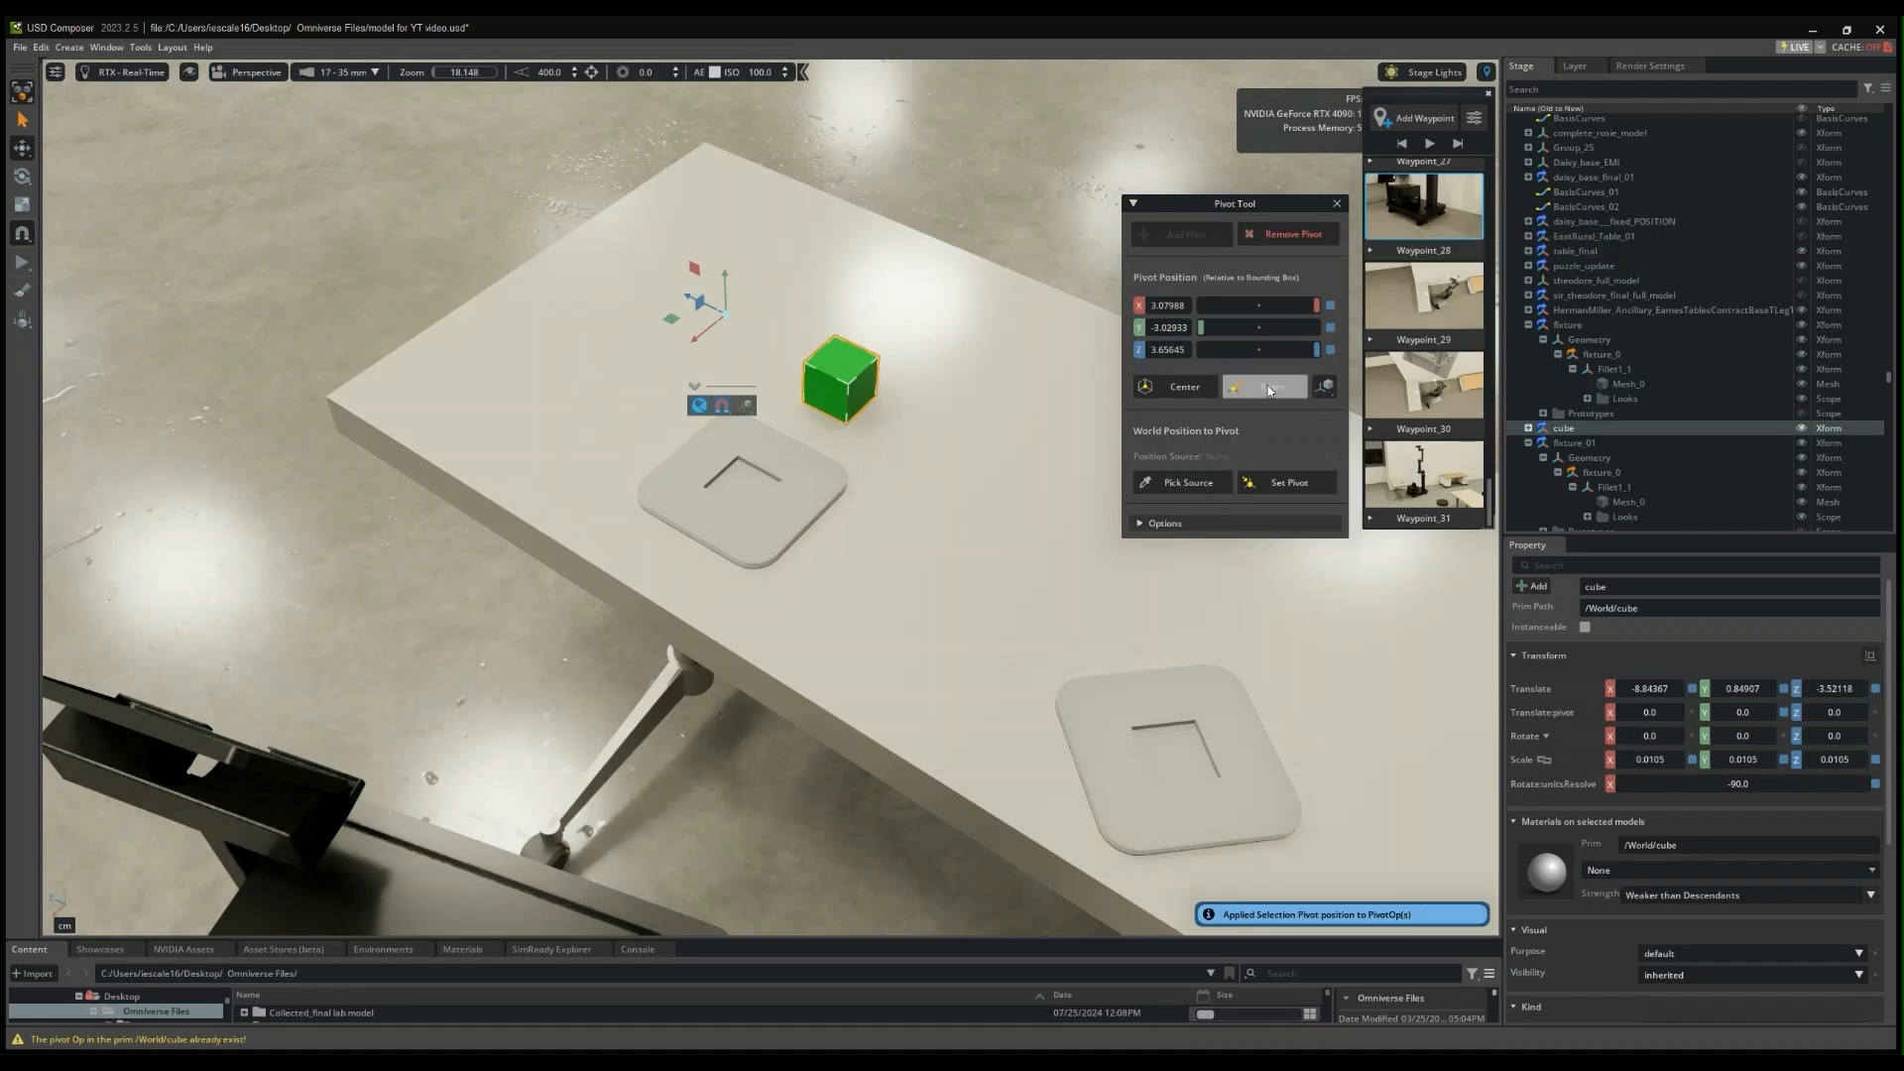
drag(1317, 305, 1095, 337)
drag(1200, 307, 1319, 308)
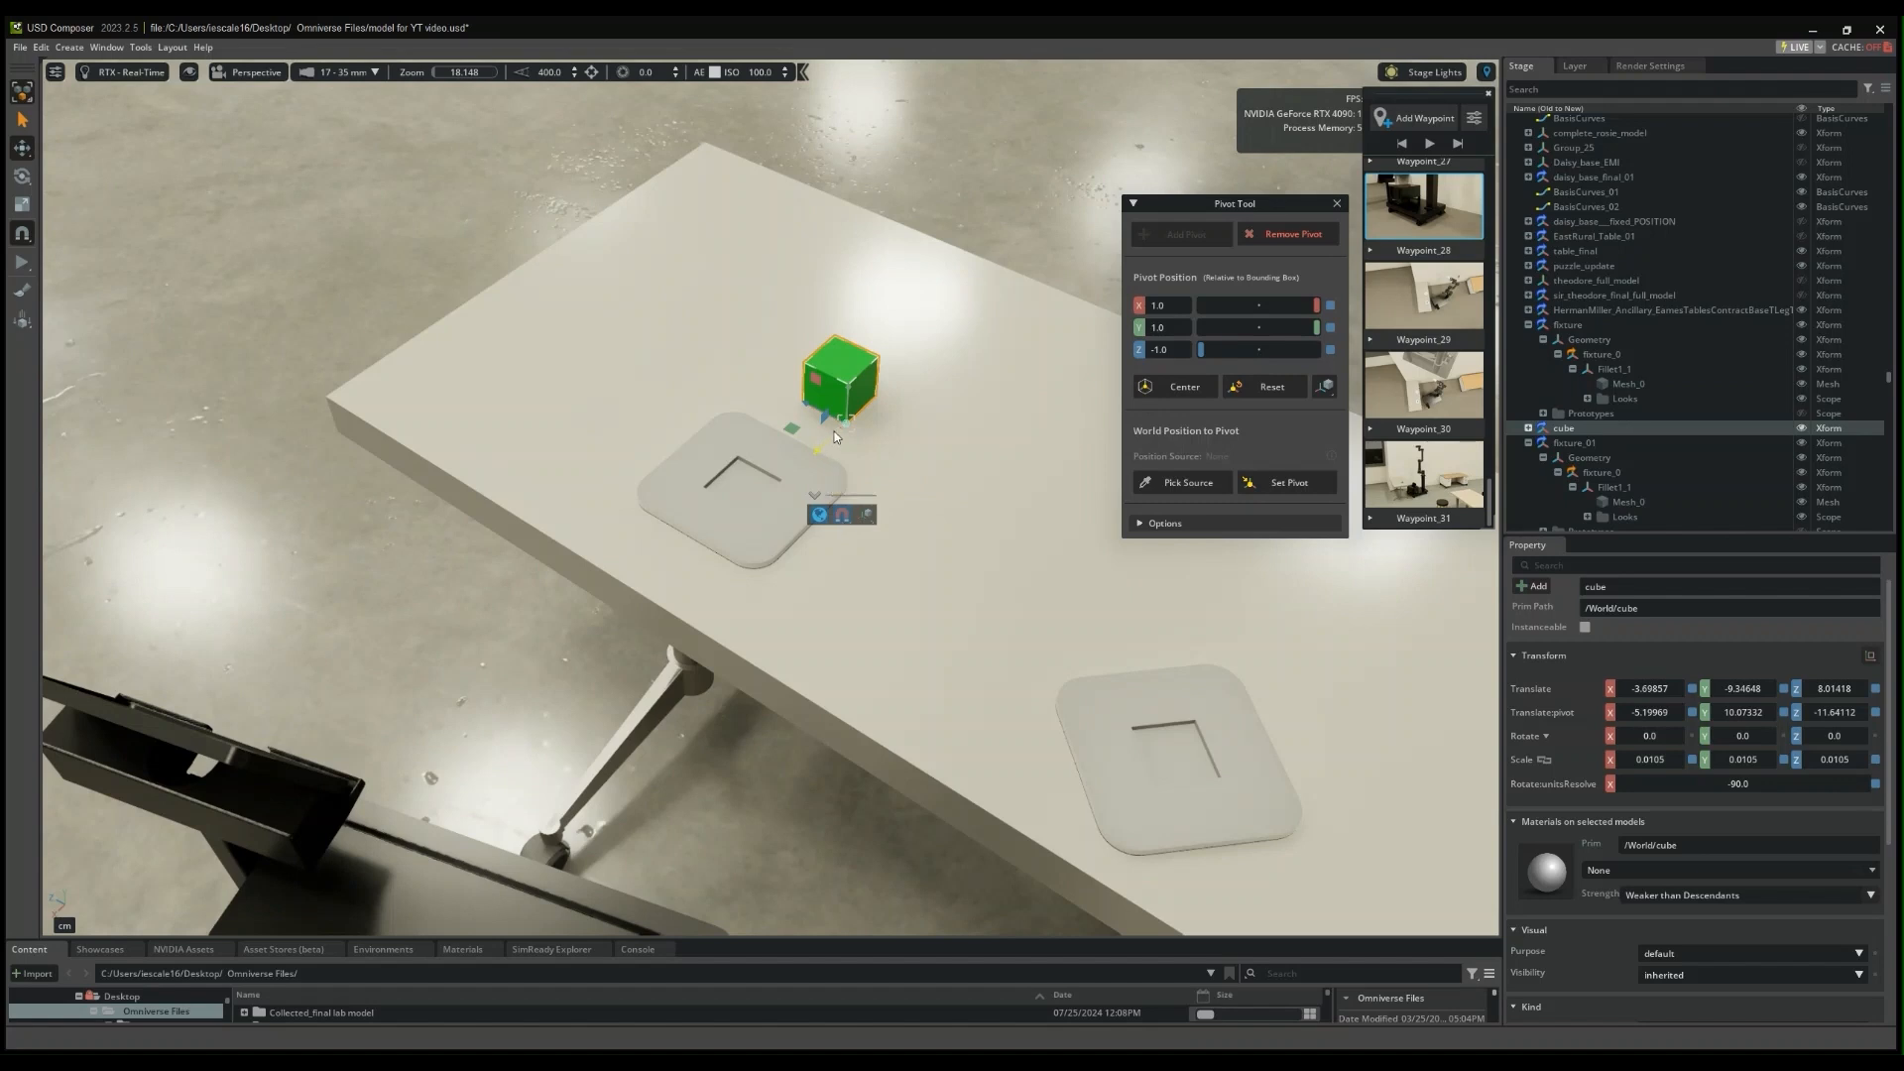
- Snap the cube by its pivot to the matching corner of the fixture's square cutout
drag(845, 420, 742, 514)
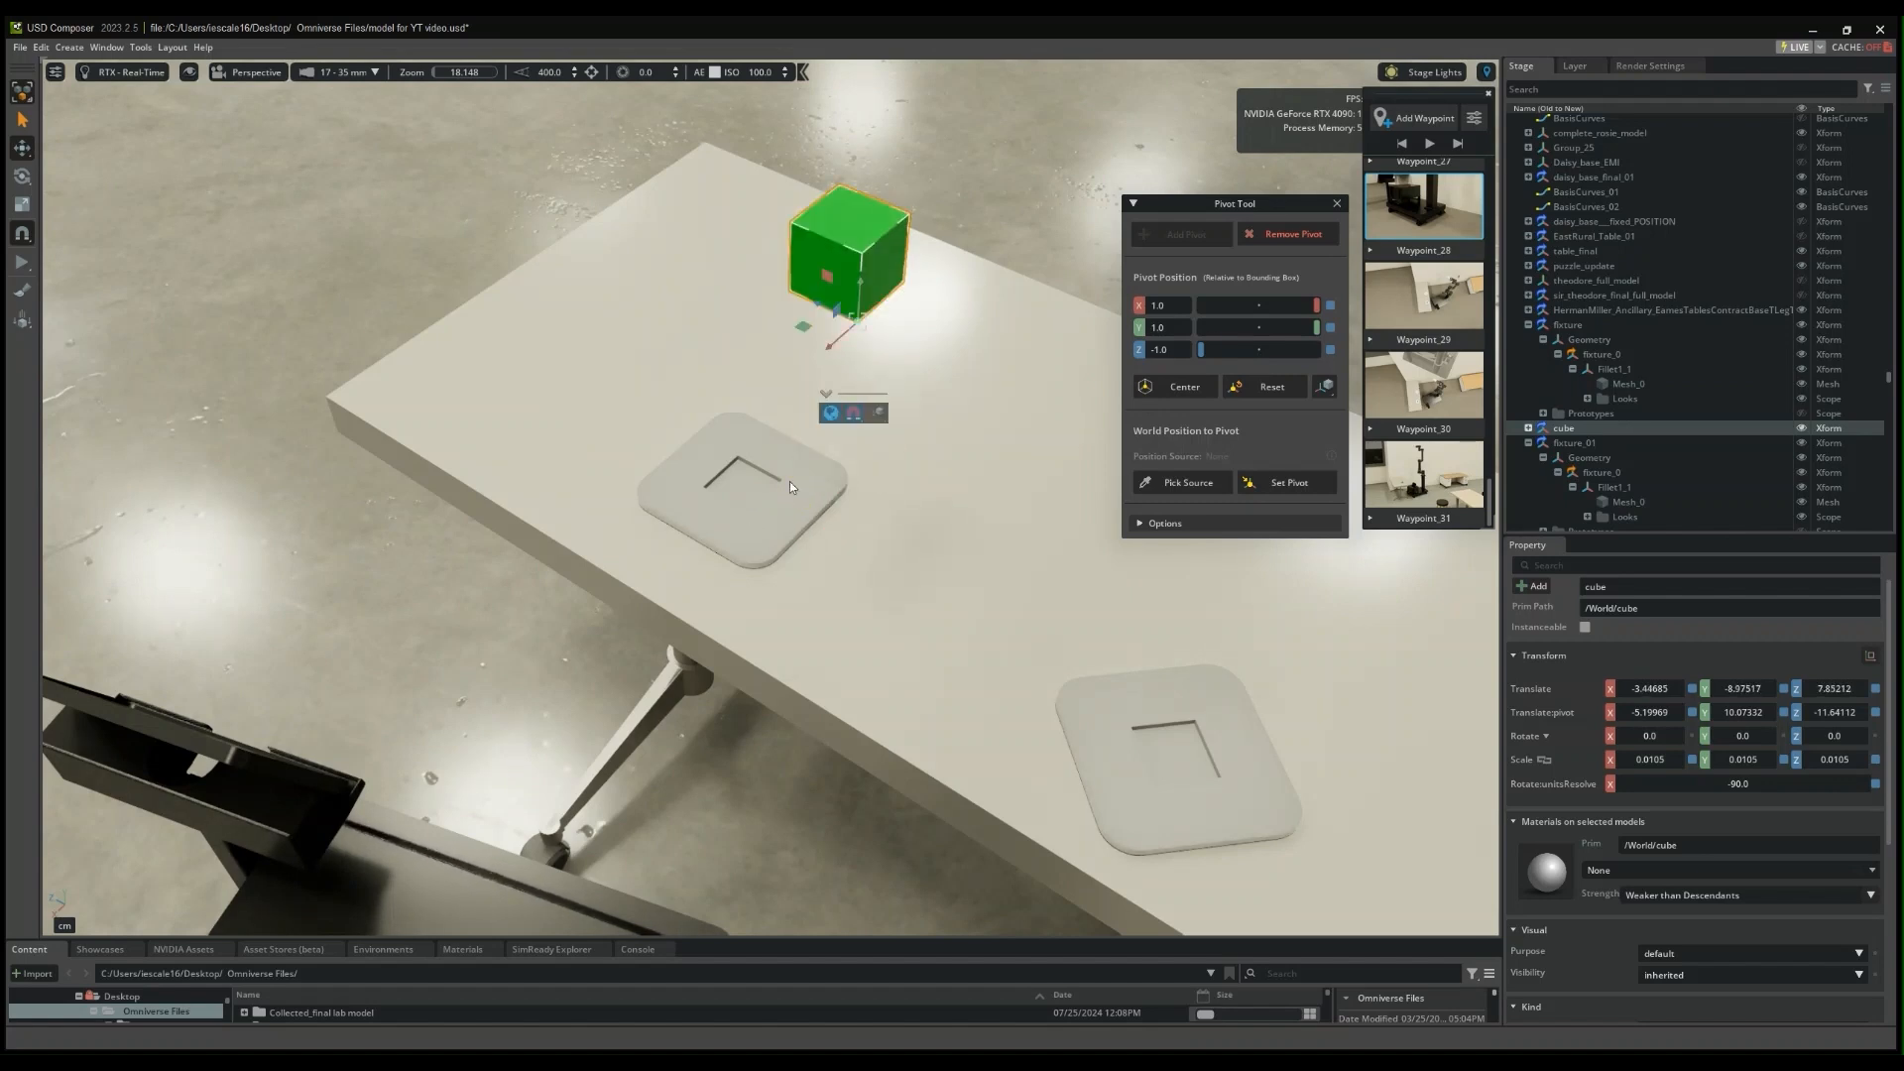
drag(853, 317, 833, 443)
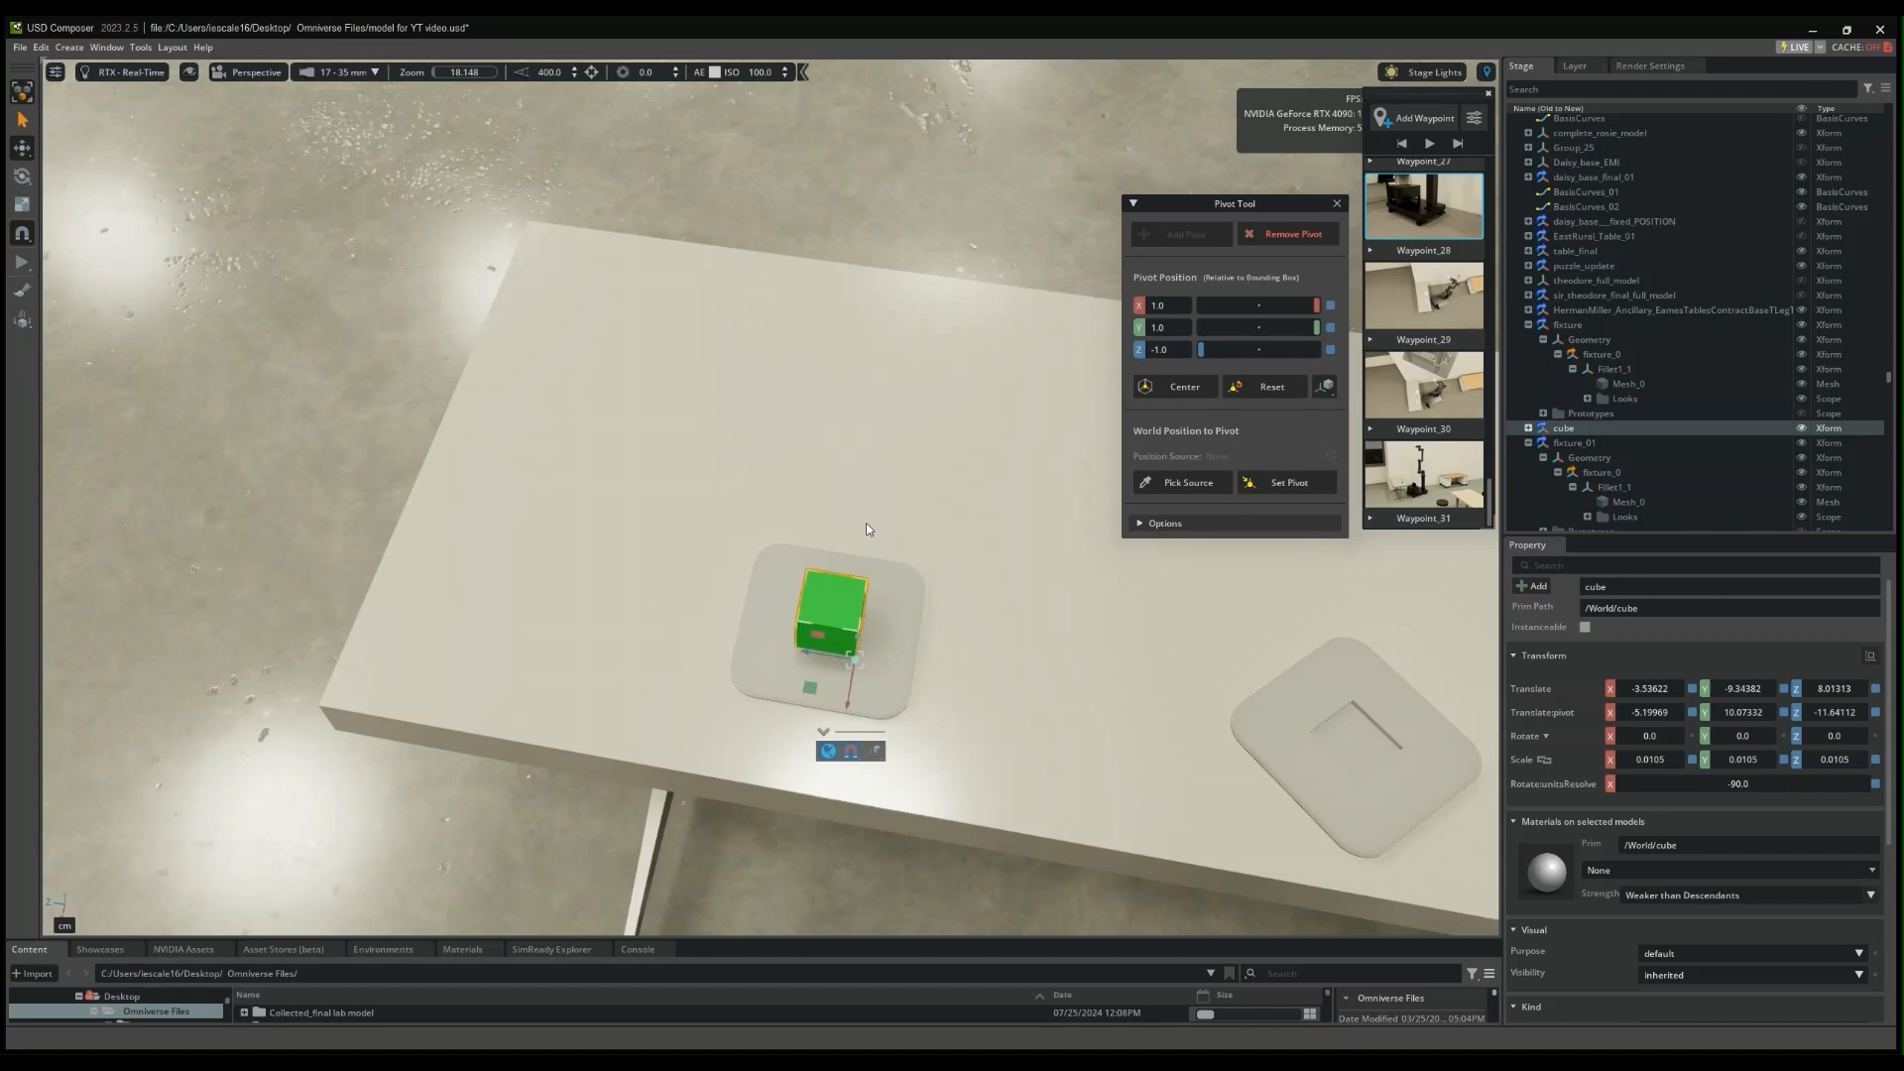
- Inspect the seated cube, switch to the Waypoint_31 view of the lab, and close the Pivot Tool
right_drag(866, 524, 1041, 540)
click(1406, 461)
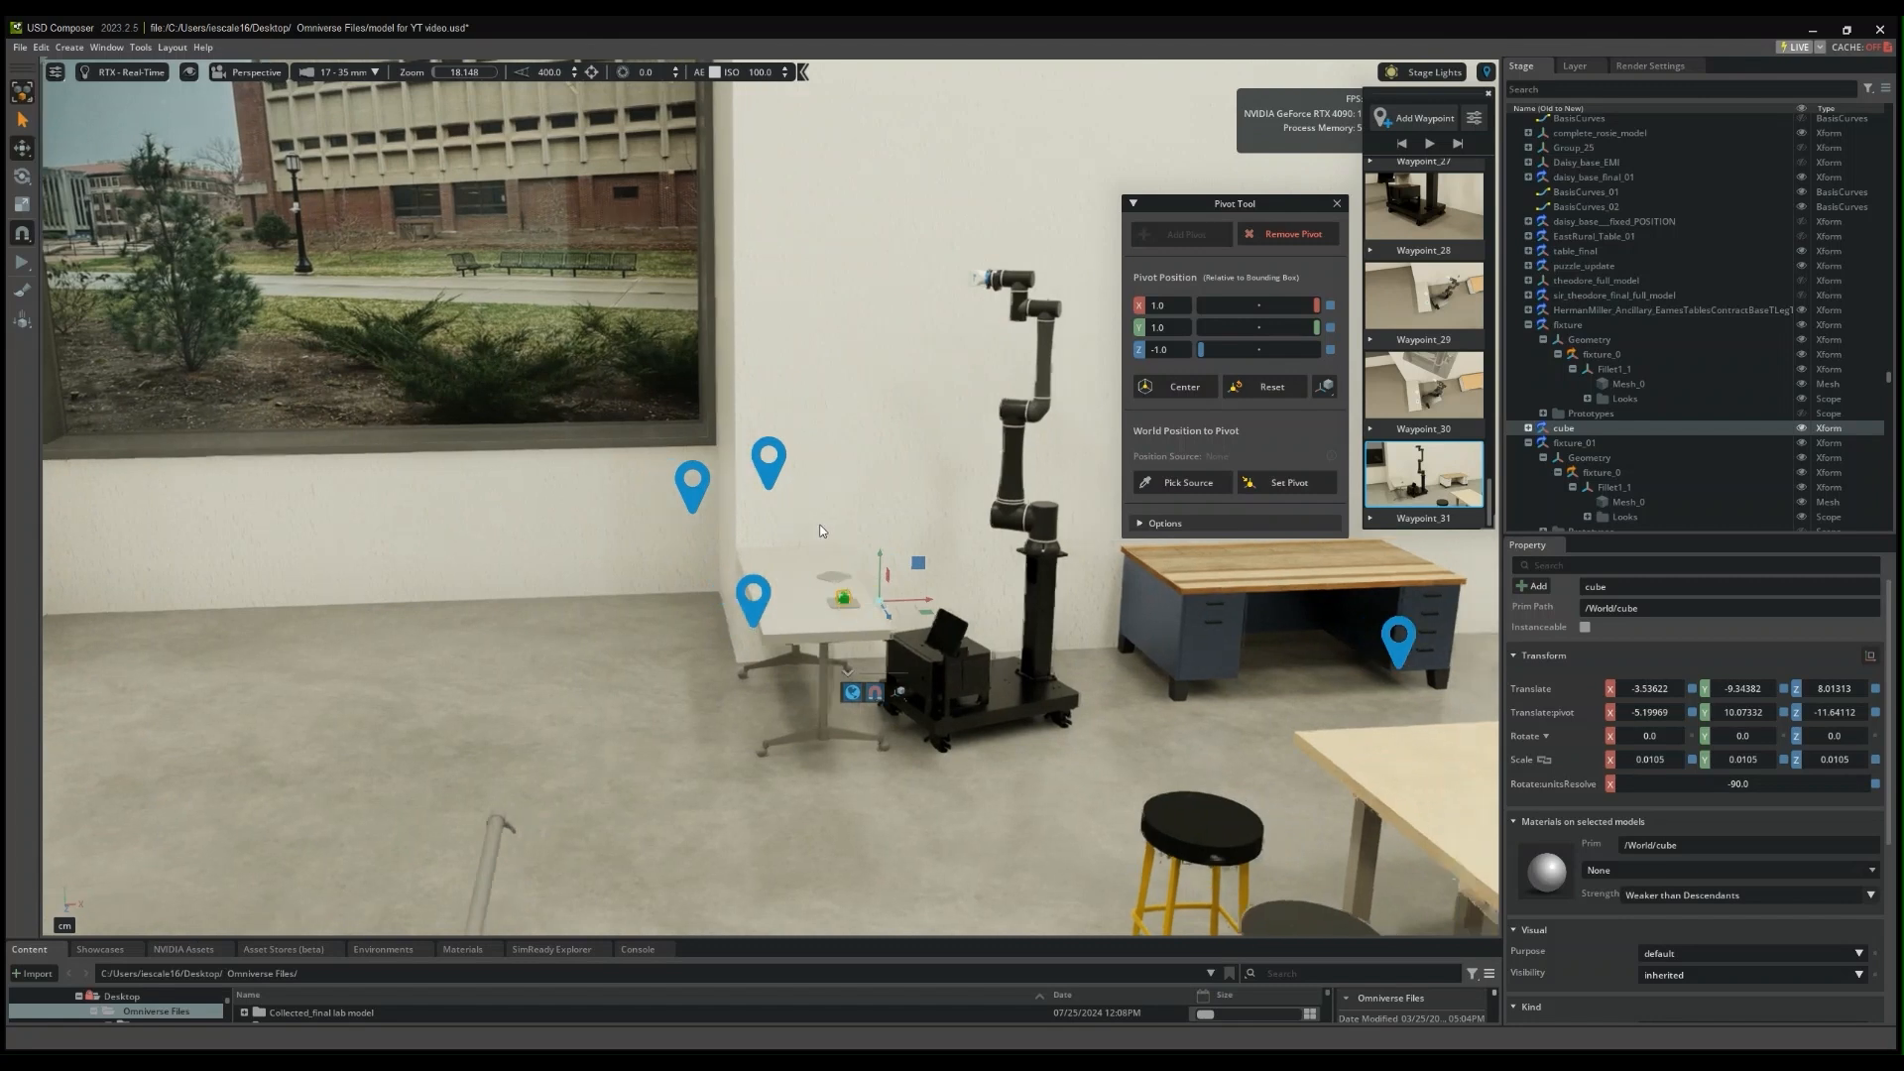
click(1337, 204)
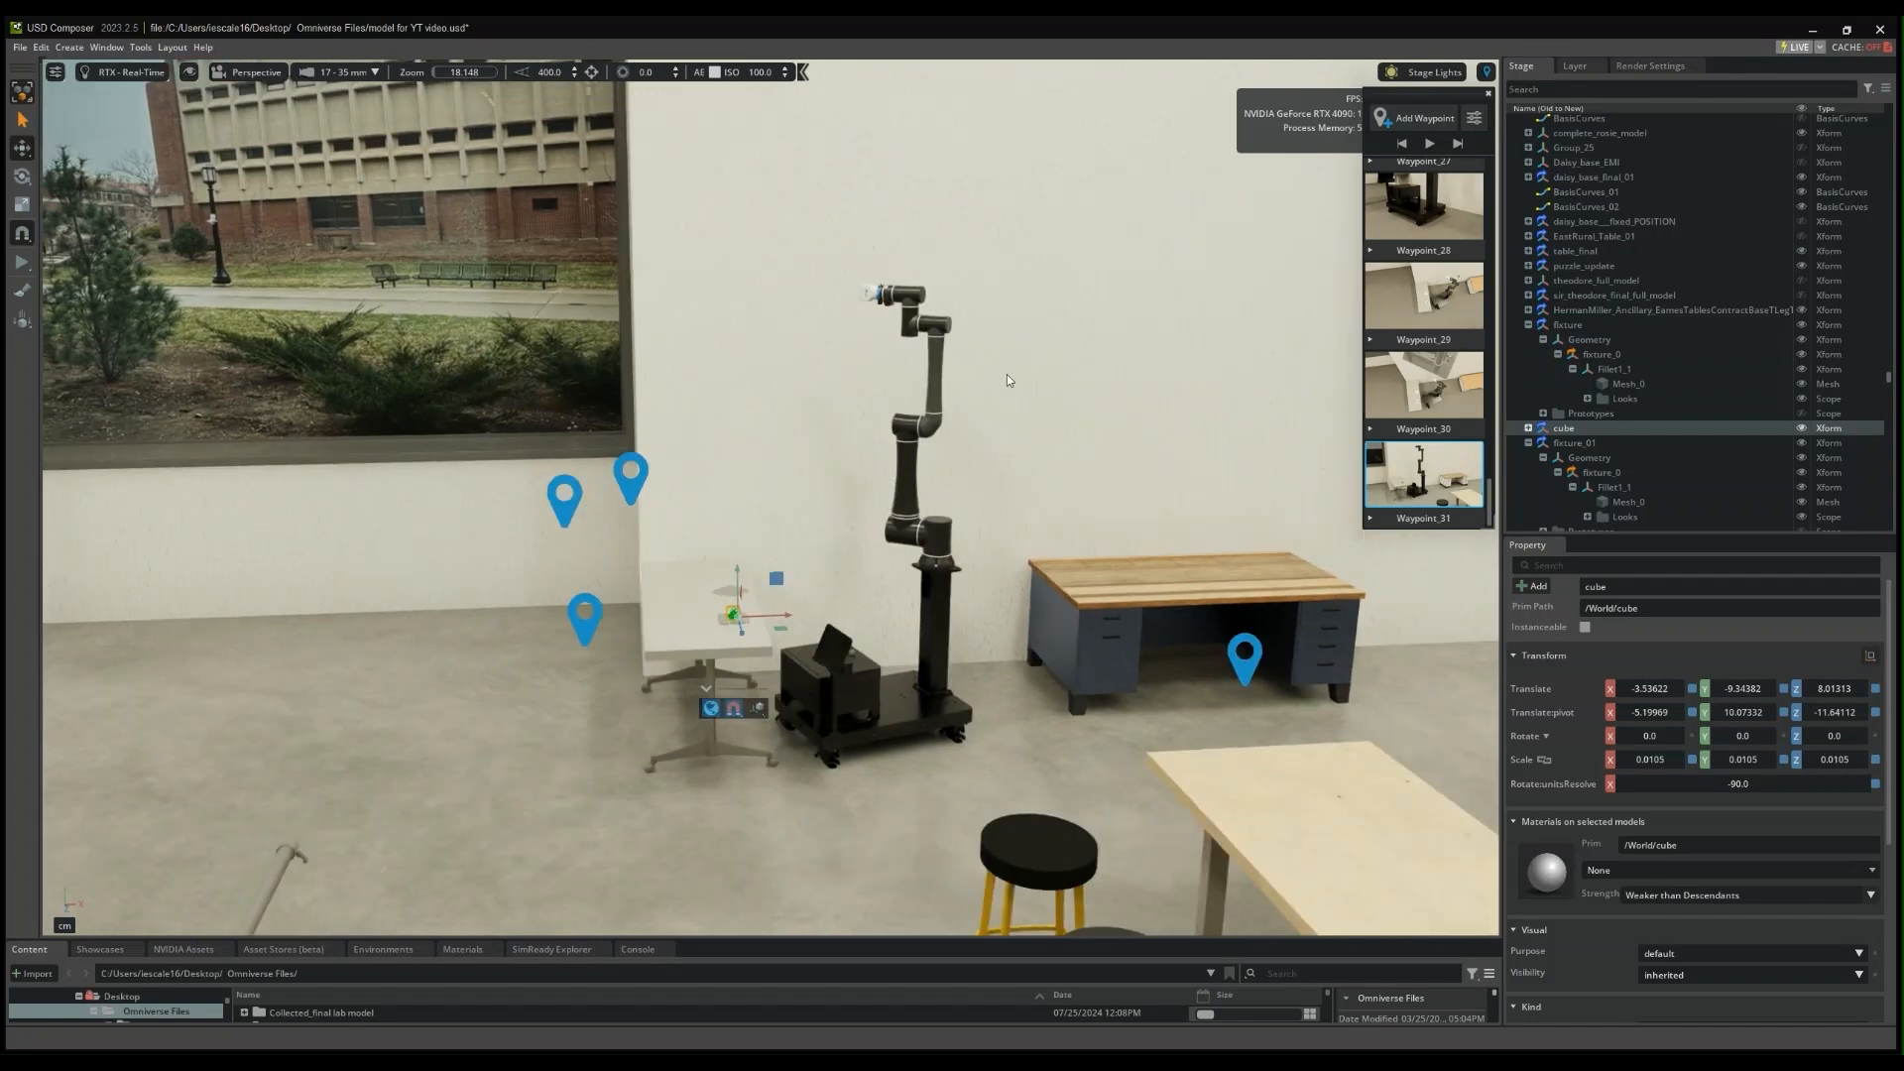